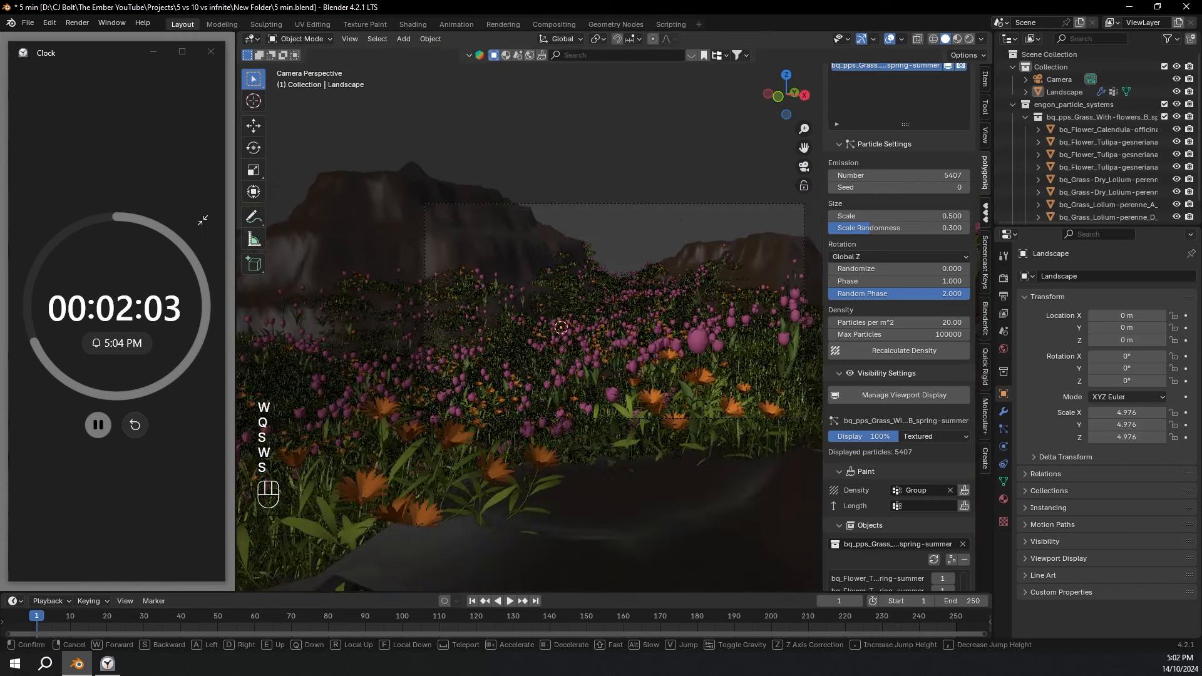
Search the asset library for "sci-fi" and import the Sci Fi Building with Interior model into the scene.
left_click(586, 55)
type("sc")
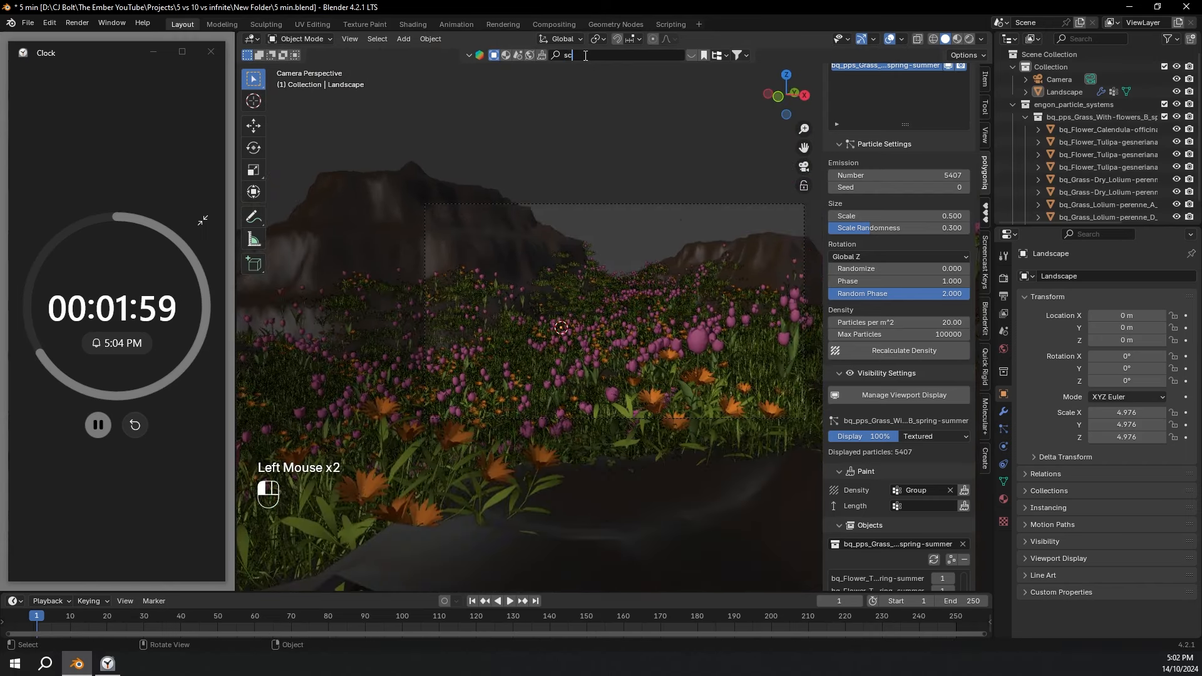
type("i-fi")
key("Return")
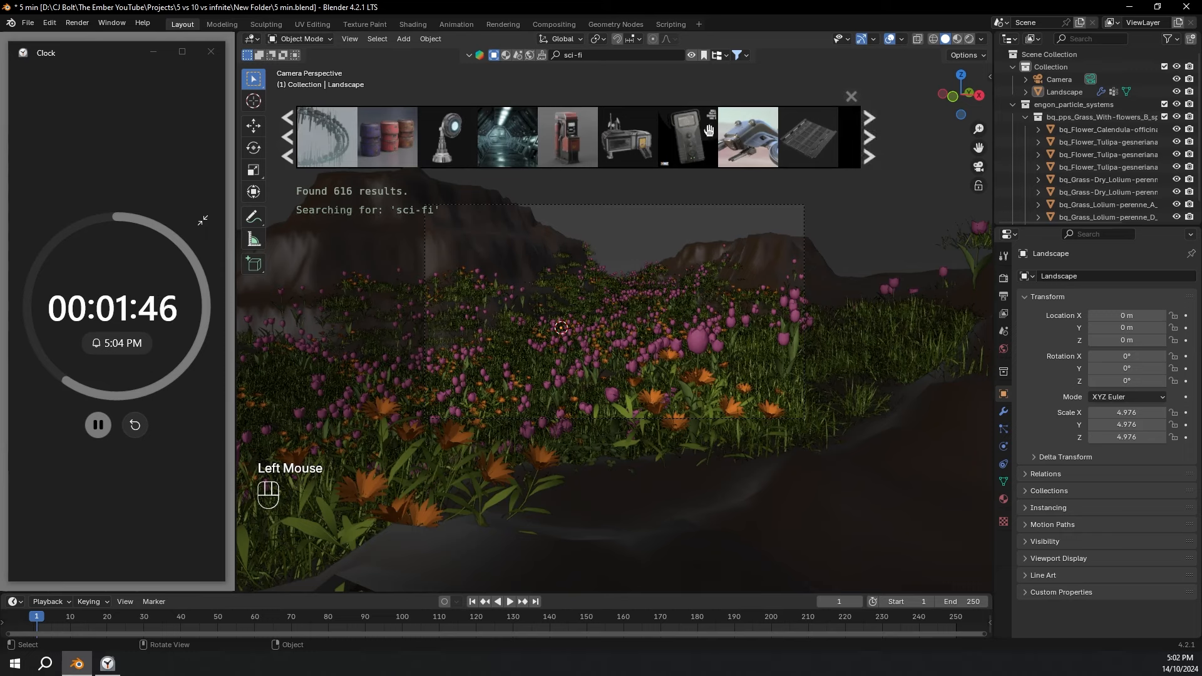
left_click(628, 136)
left_click(851, 95)
Scale the imported sci-fi building down uniformly to 0.183 so it fits within the flower valley.
middle_click_drag(850, 94, 600, 193)
scroll(582, 225, "down", 2)
left_click(600, 195)
key("s")
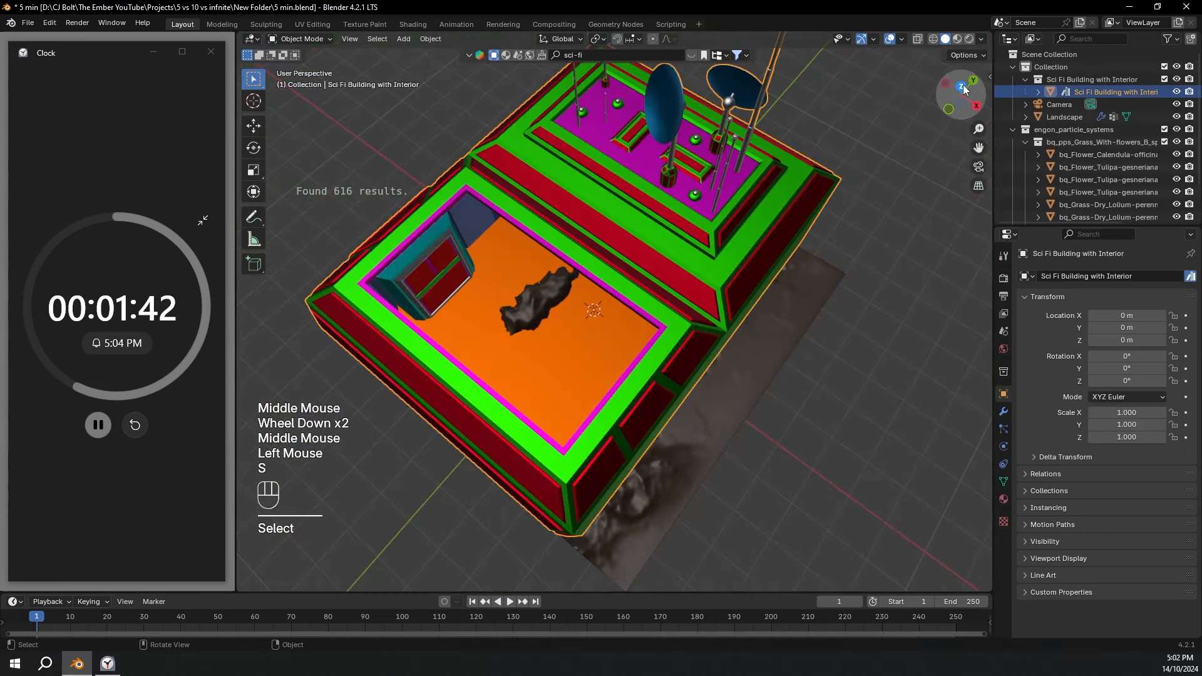
left_click(960, 88)
key("s")
left_click(722, 275)
scroll(723, 276, "up", 2)
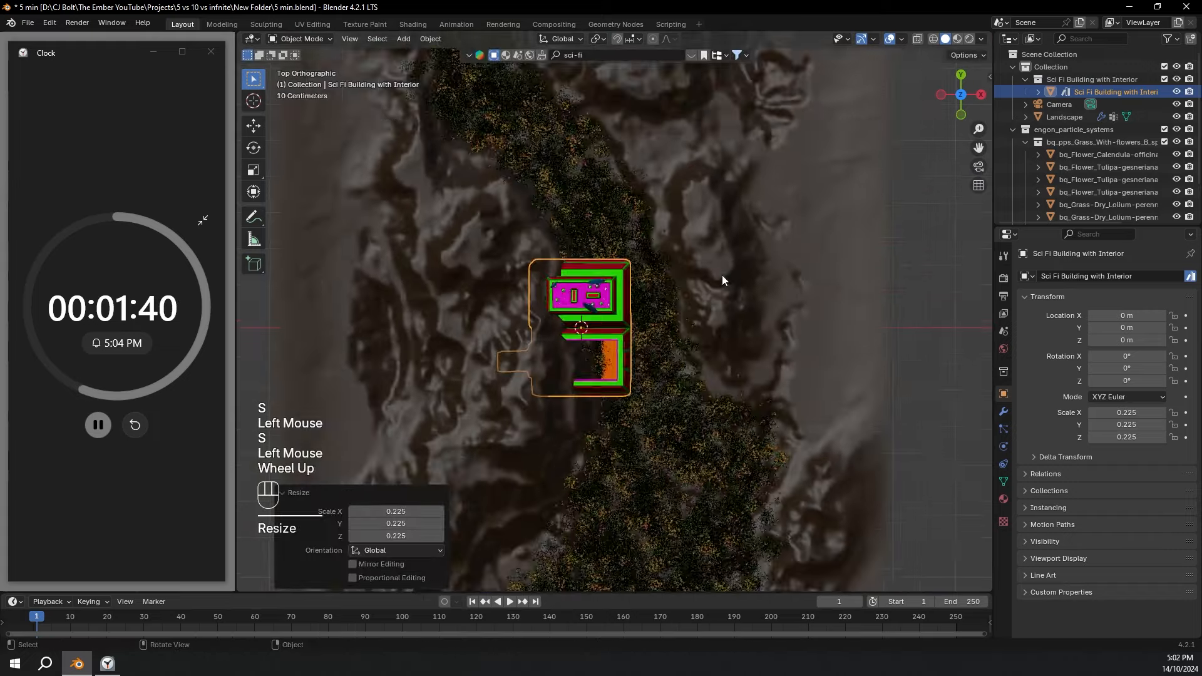
key("s")
left_click(665, 194)
Rotate the building about 112° around Z and move it about 0.73 m in X and -0.18 m in Y onto the flowers.
key("r")
left_click(408, 155)
key("g")
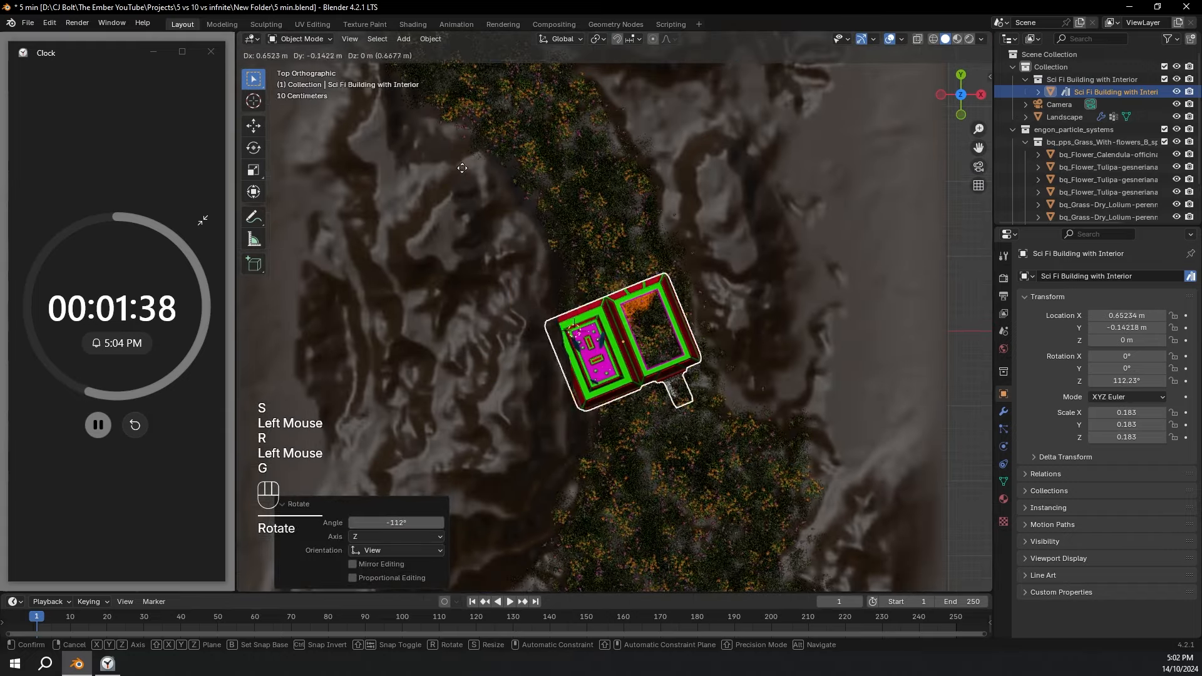
left_click(463, 169)
Raise the building about 0.21 m along Z and scale it down by a factor of 0.62.
middle_click_drag(463, 169, 557, 107)
scroll(685, 229, "up", 2)
middle_click_drag(685, 229, 685, 206)
key("g")
key("z")
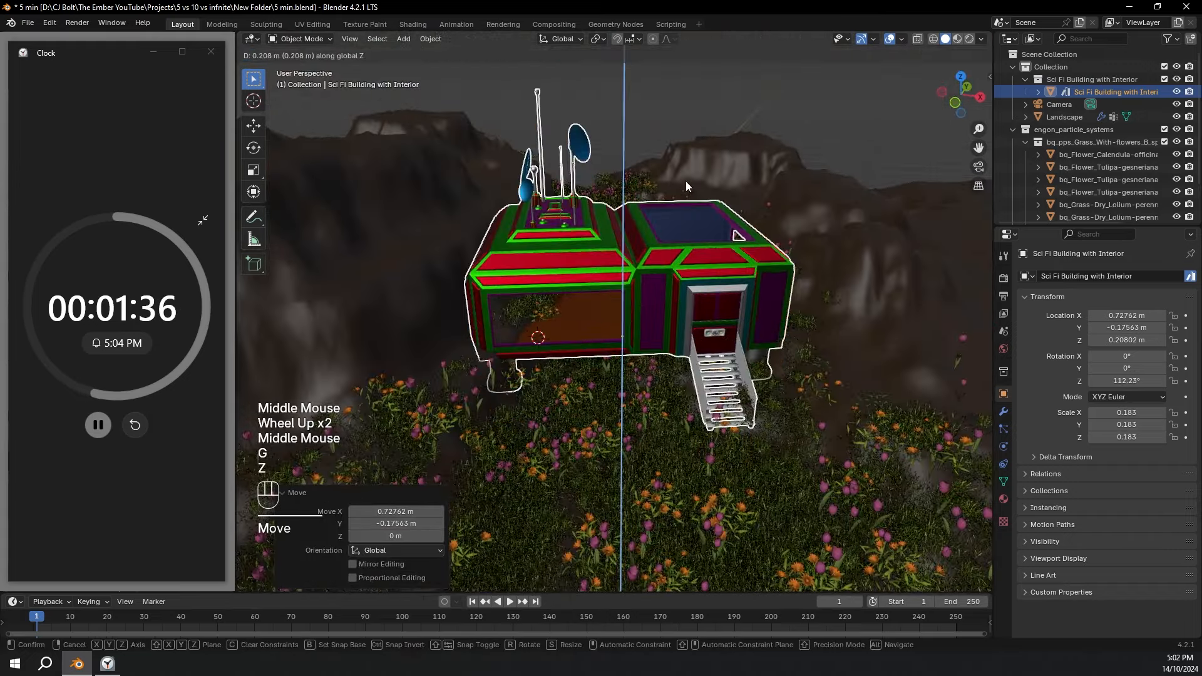
left_click(686, 181)
key("s")
left_click(663, 238)
Lower the building about 0.012 m along Z from the front view to settle it over the flower field.
left_click(955, 102)
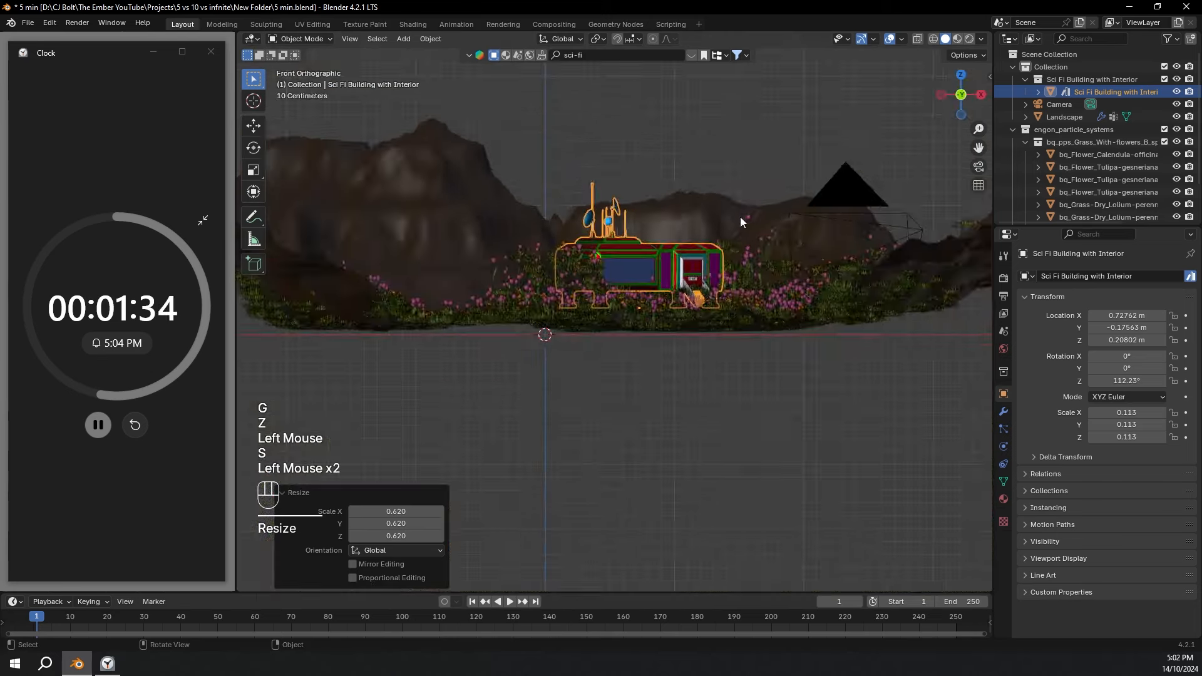
scroll(740, 219, "up", 3)
key("g")
key("z")
left_click(728, 246)
scroll(729, 246, "up", 1)
middle_click_drag(729, 246, 701, 269)
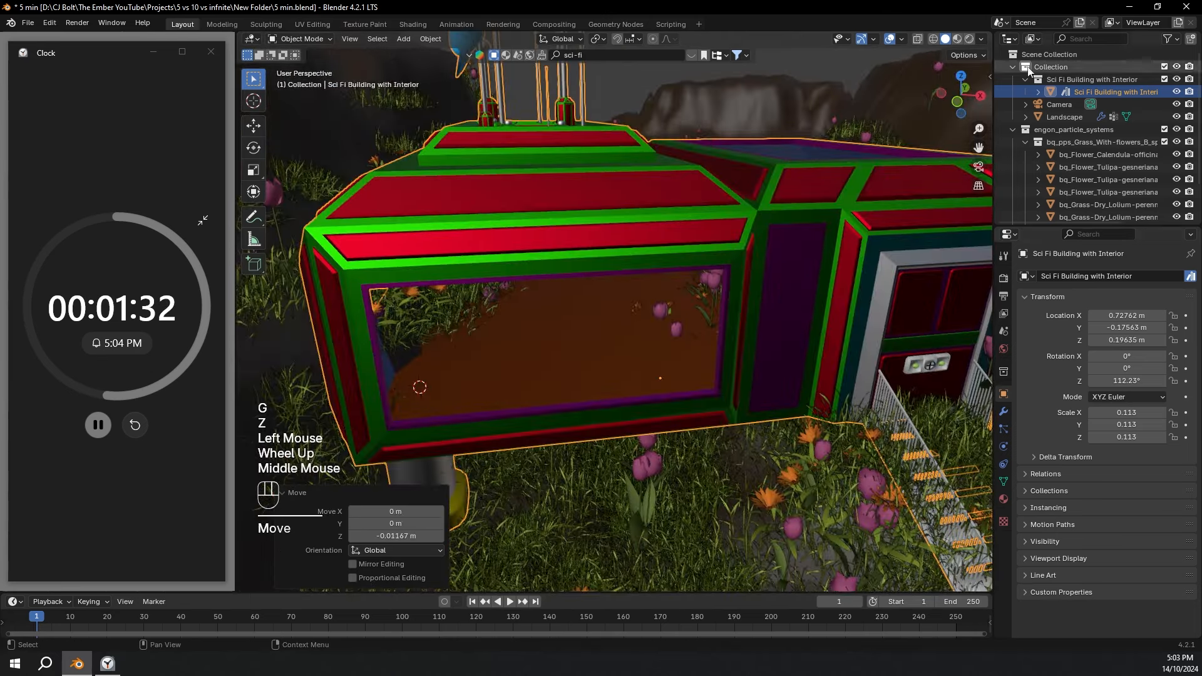
Set the render engine to Cycles with GPU Compute as the device and save the file.
left_click(1004, 278)
left_click(1128, 273)
left_click(1129, 321)
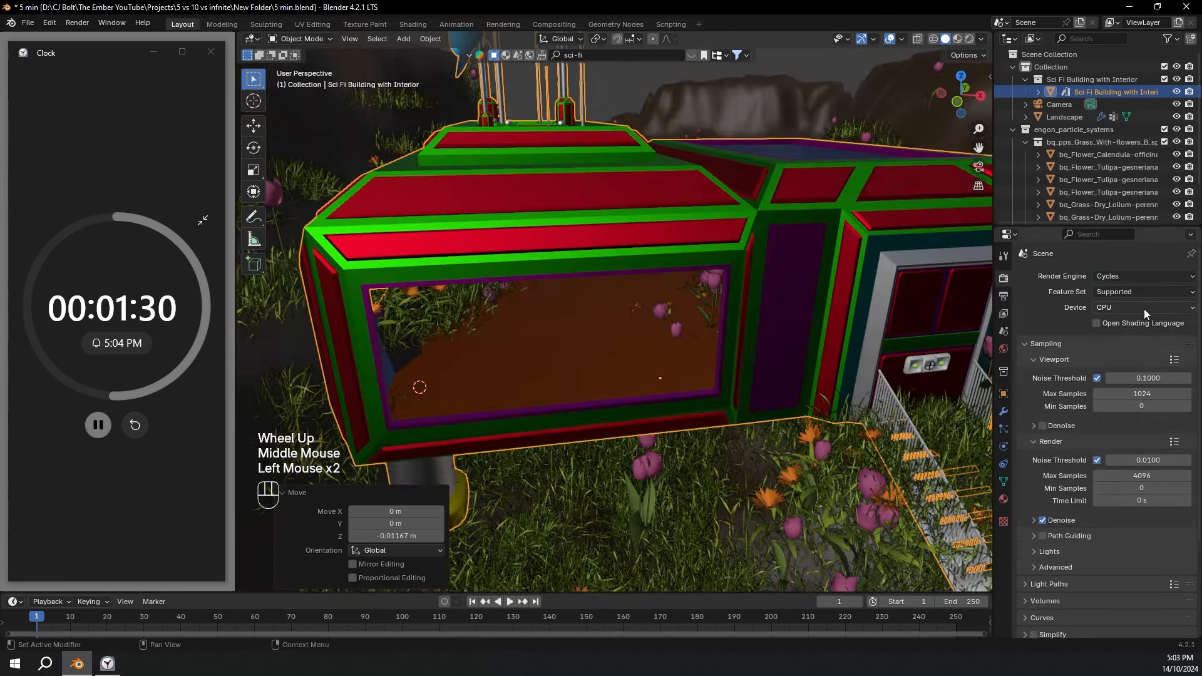
key("ctrl+s")
Assign a Sky Texture to the world background color and preview the rendered scene through the camera.
left_click(969, 38)
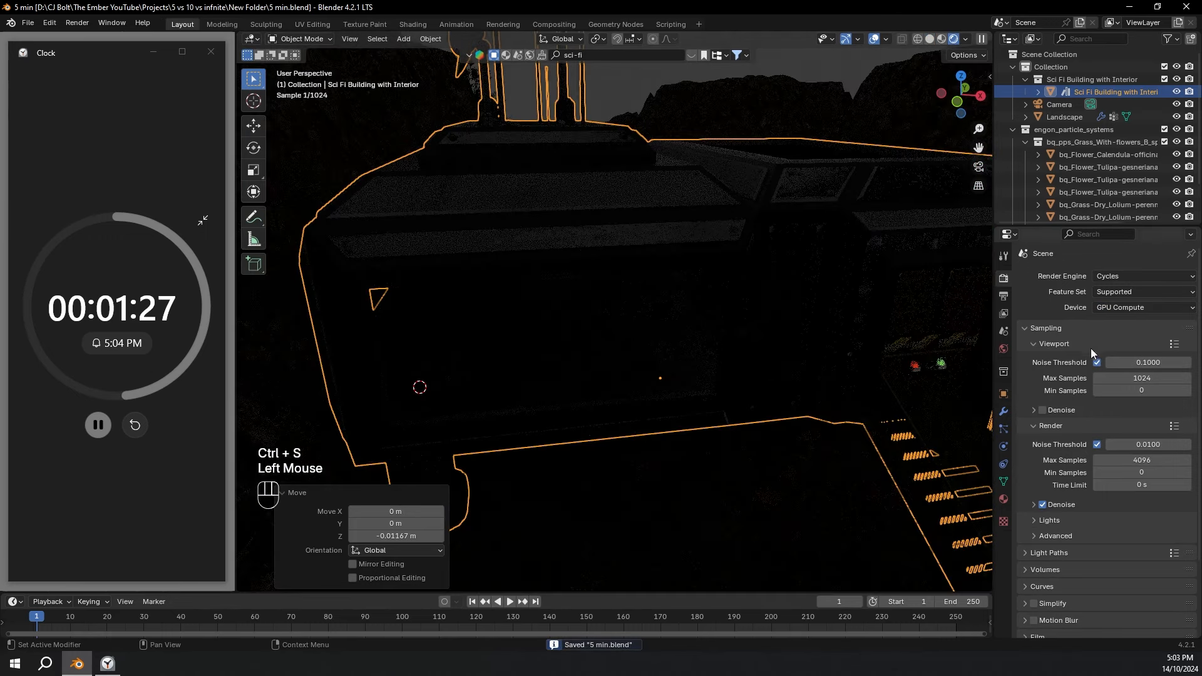
scroll(825, 320, "down", 3)
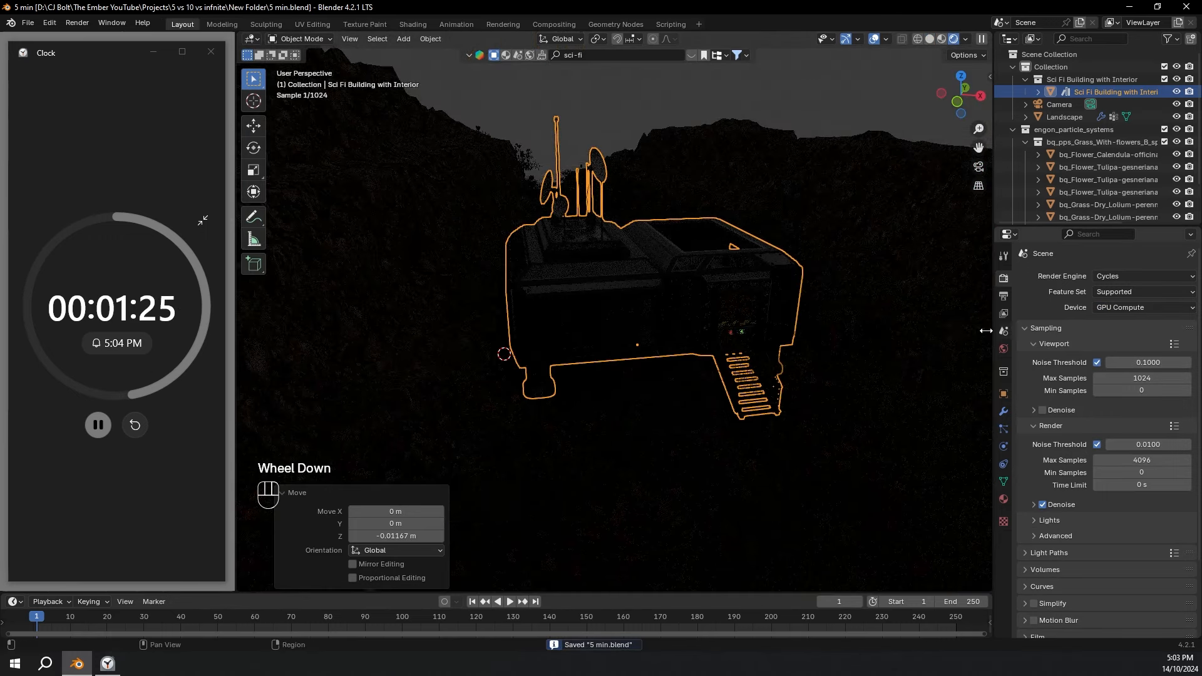
left_click(1005, 349)
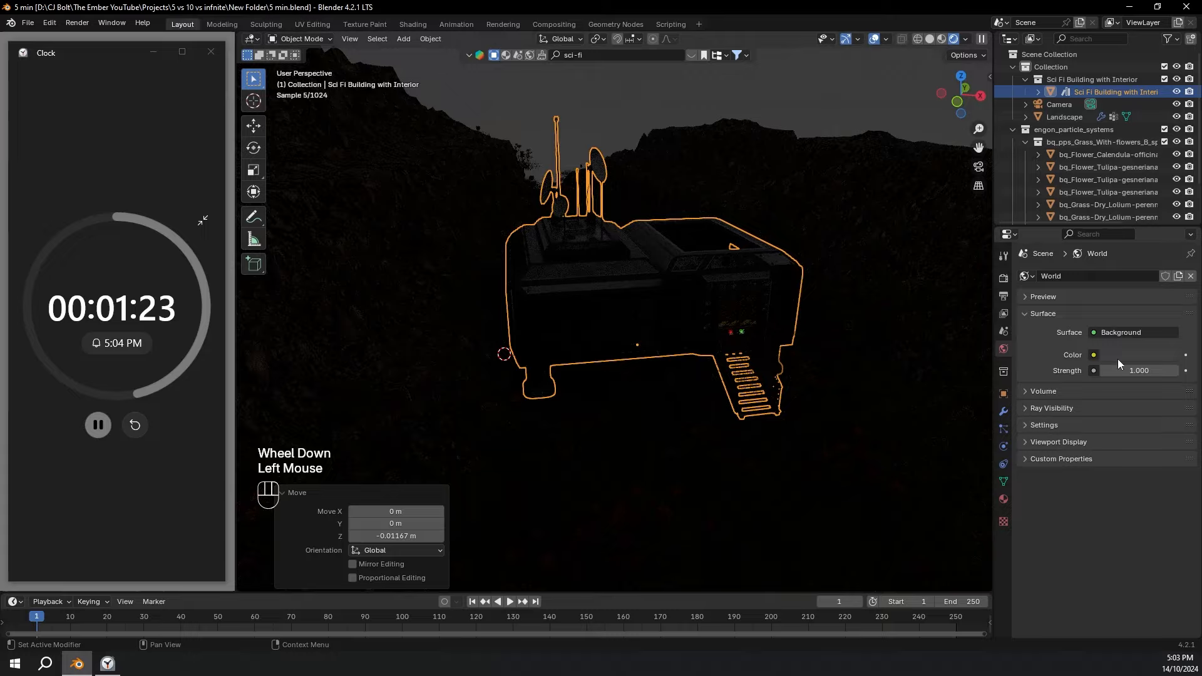
left_click(1093, 355)
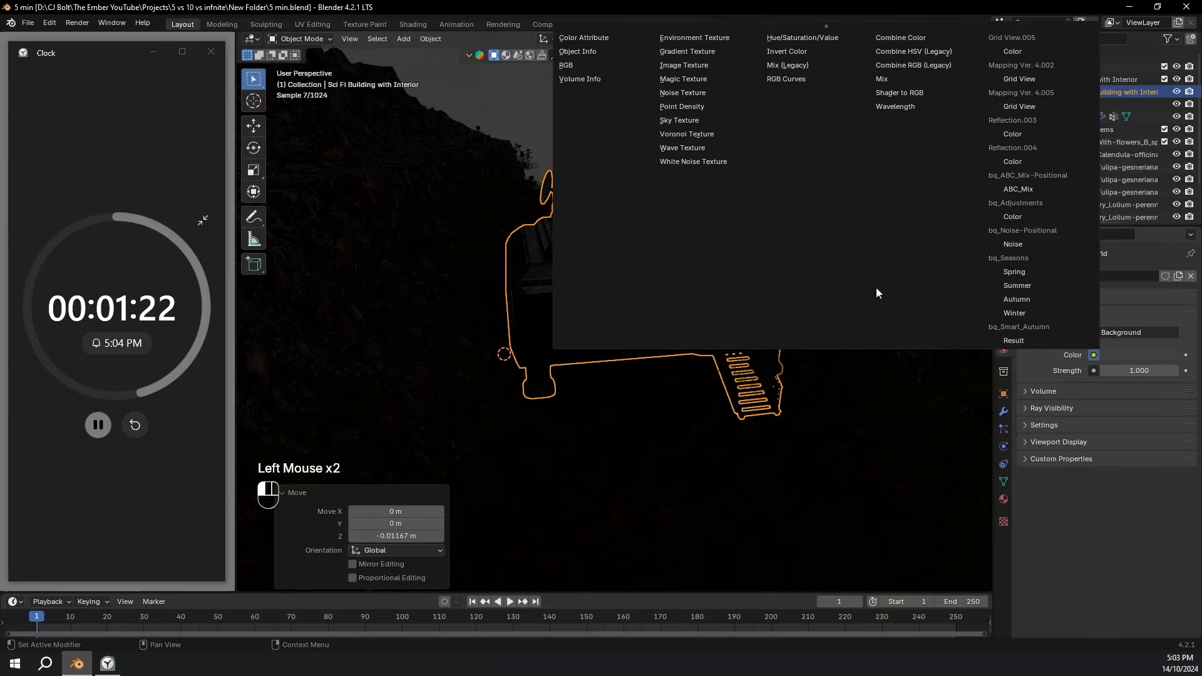
left_click(712, 123)
scroll(790, 335, "down", 2)
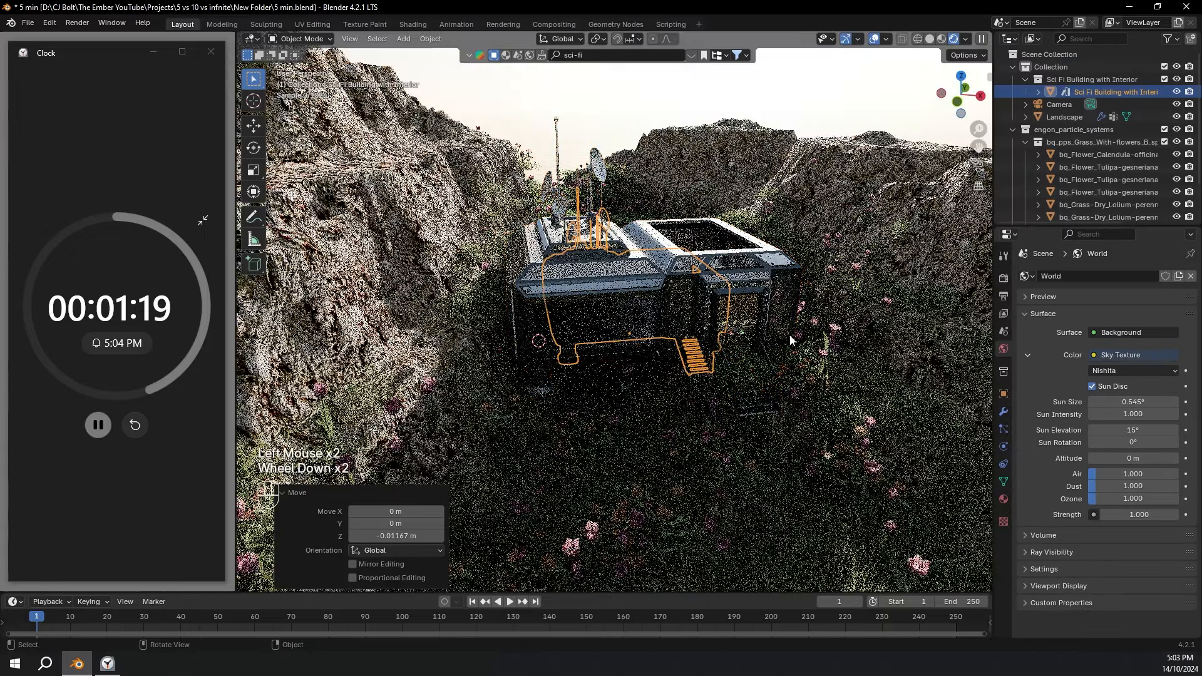
middle_click_drag(791, 335, 814, 341)
left_click(979, 167)
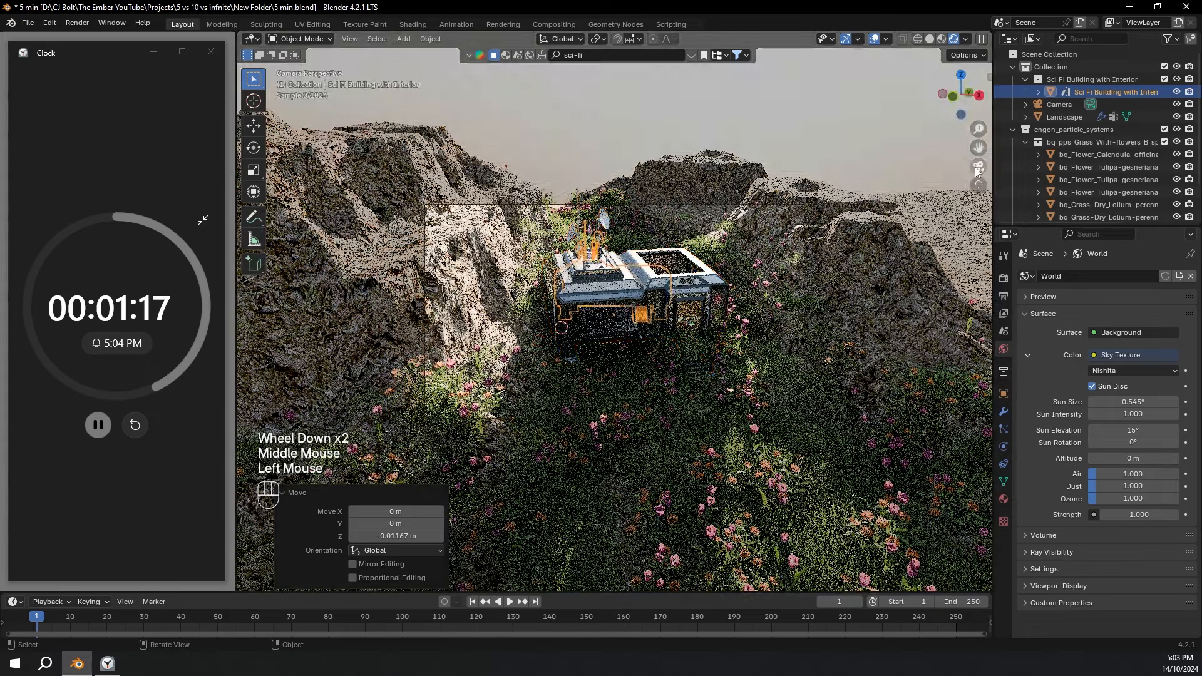
scroll(706, 274, "up", 1)
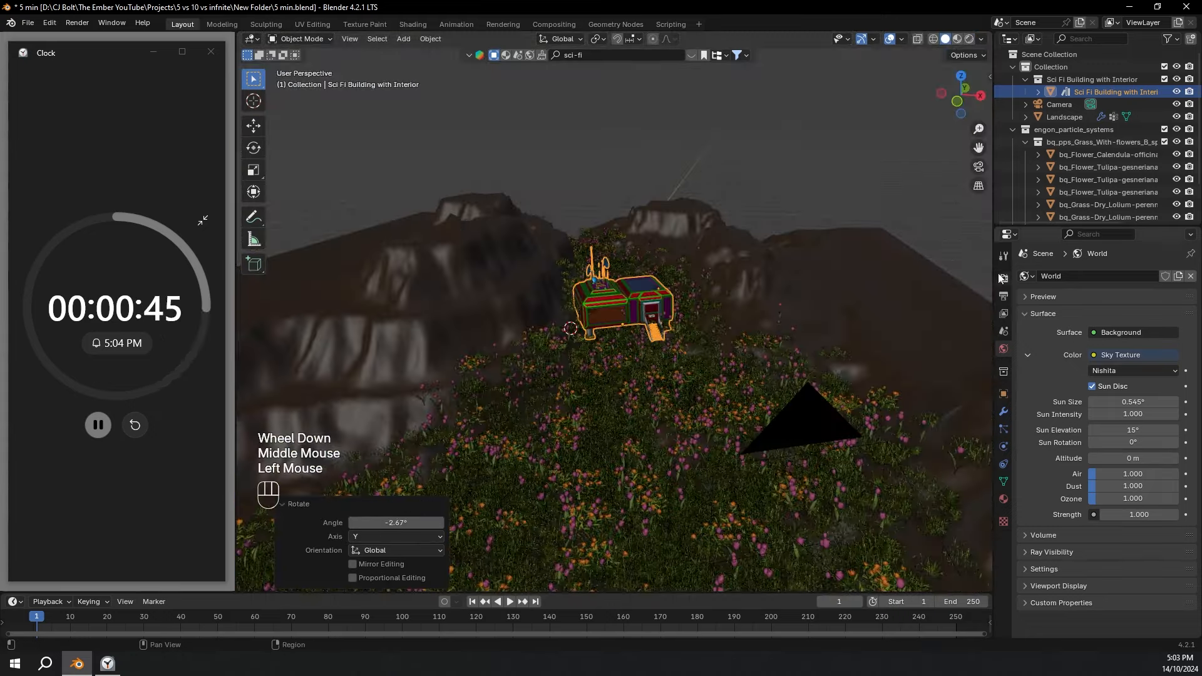
Set the color management look to High Contrast and the view transform to Filmic.
left_click(1004, 277)
scroll(1144, 608, "down", 3)
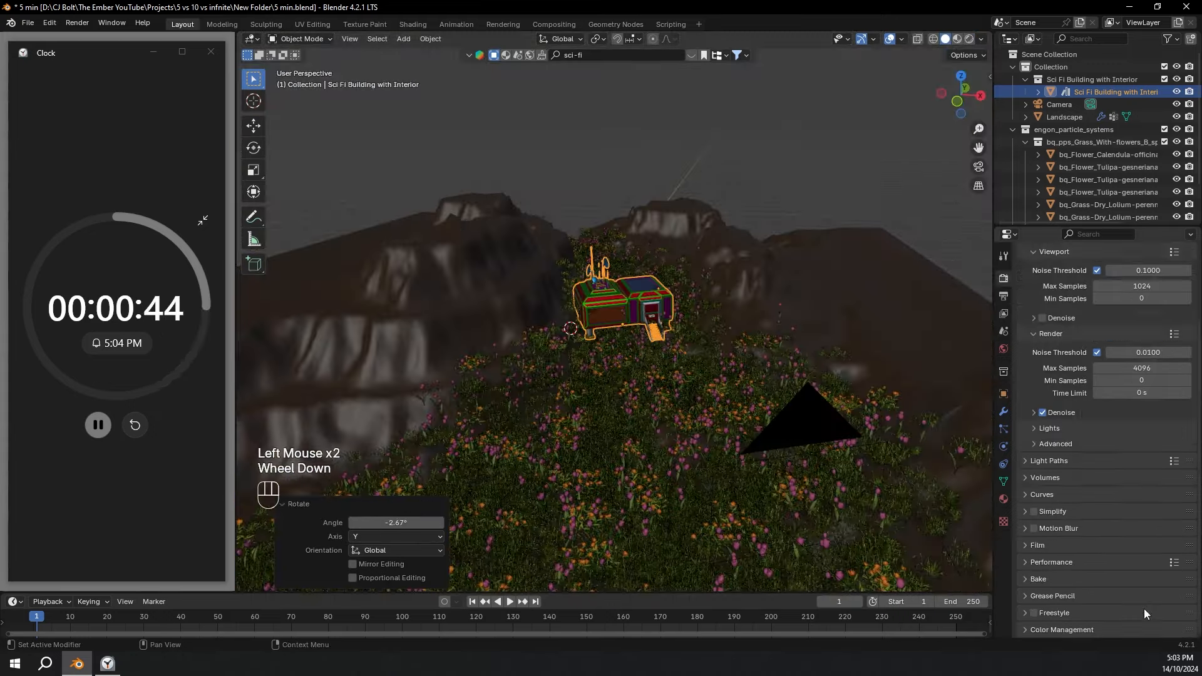
left_click(1108, 632)
scroll(1160, 609, "down", 1)
left_click(1127, 551)
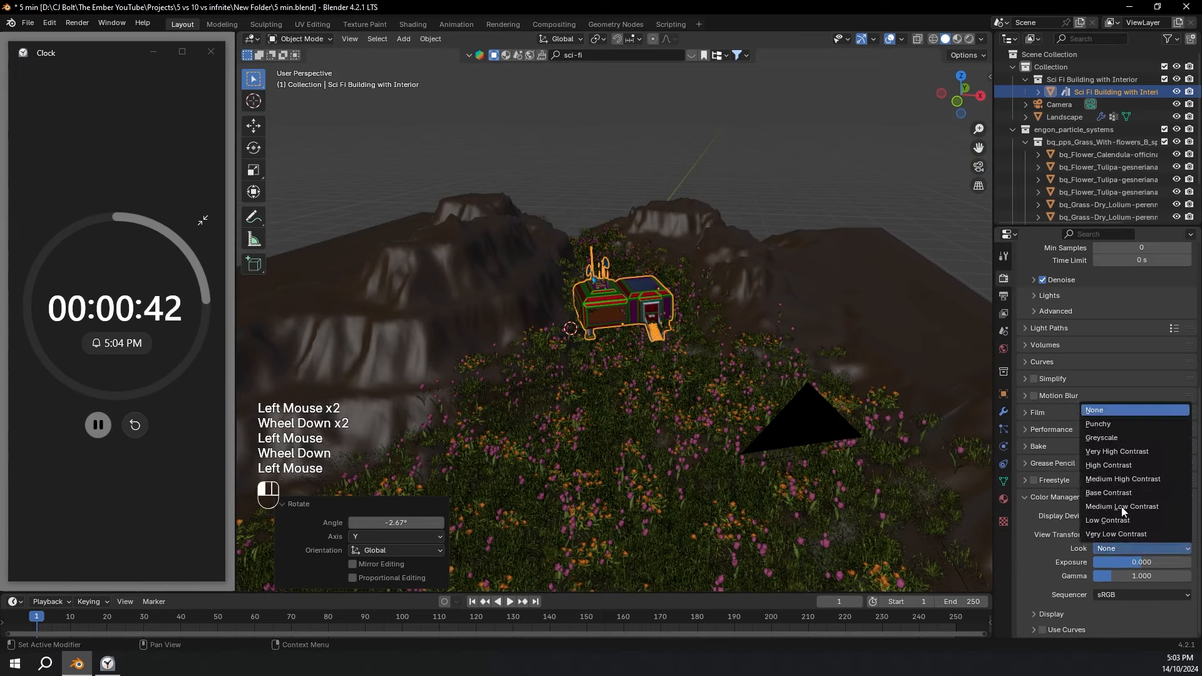
left_click(1117, 468)
left_click(1122, 539)
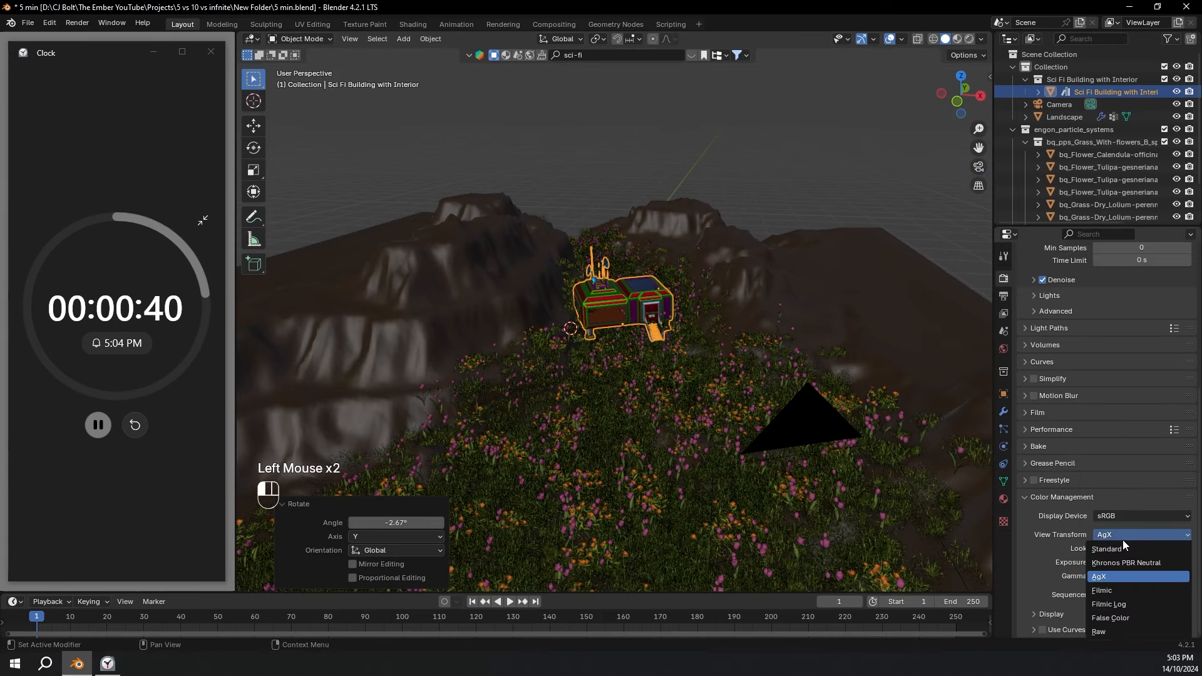
left_click(1128, 589)
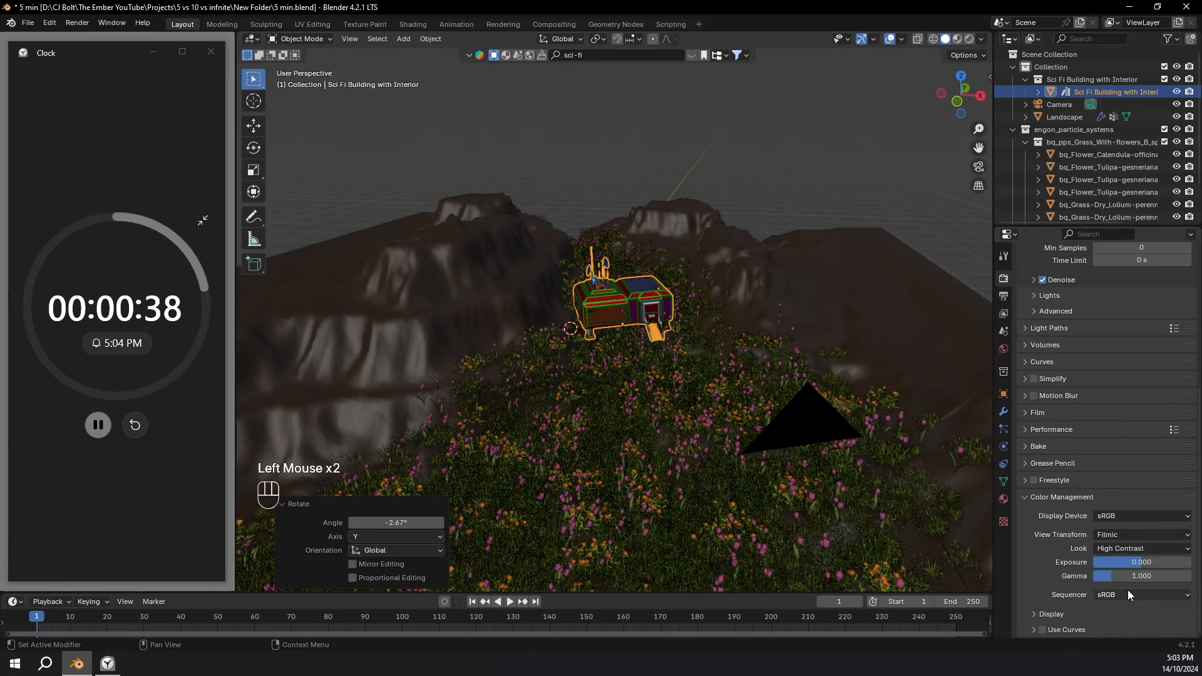
middle_click_drag(902, 453, 935, 303)
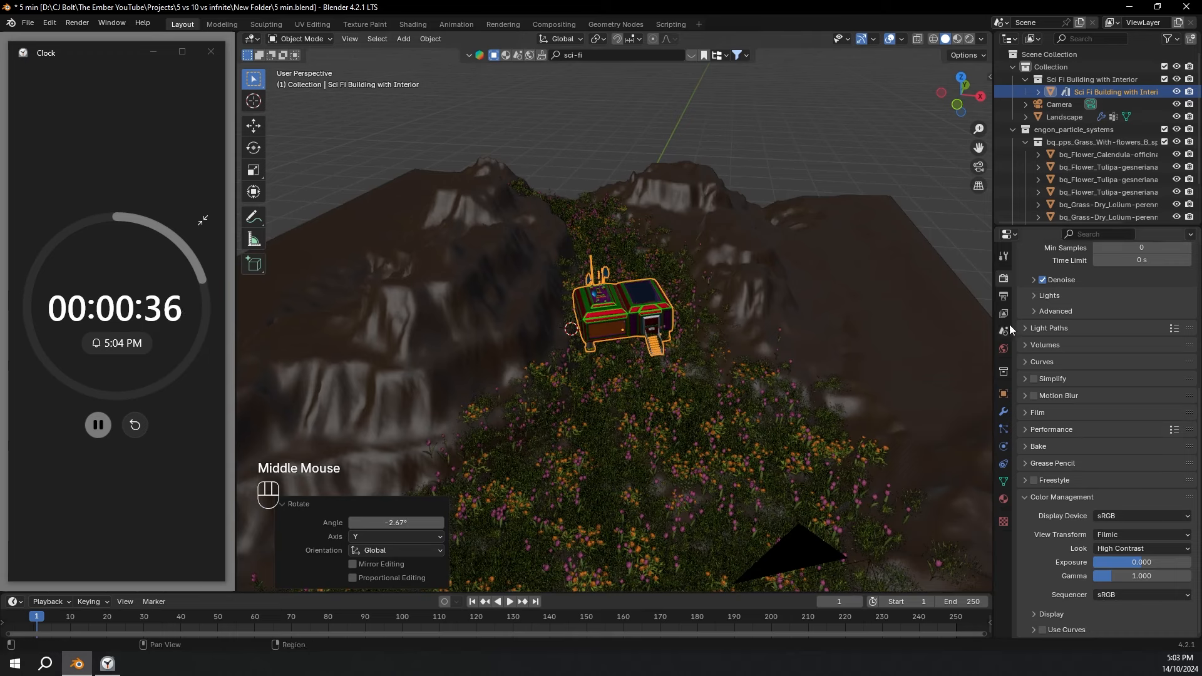
left_click(1004, 295)
scroll(1133, 448, "down", 4)
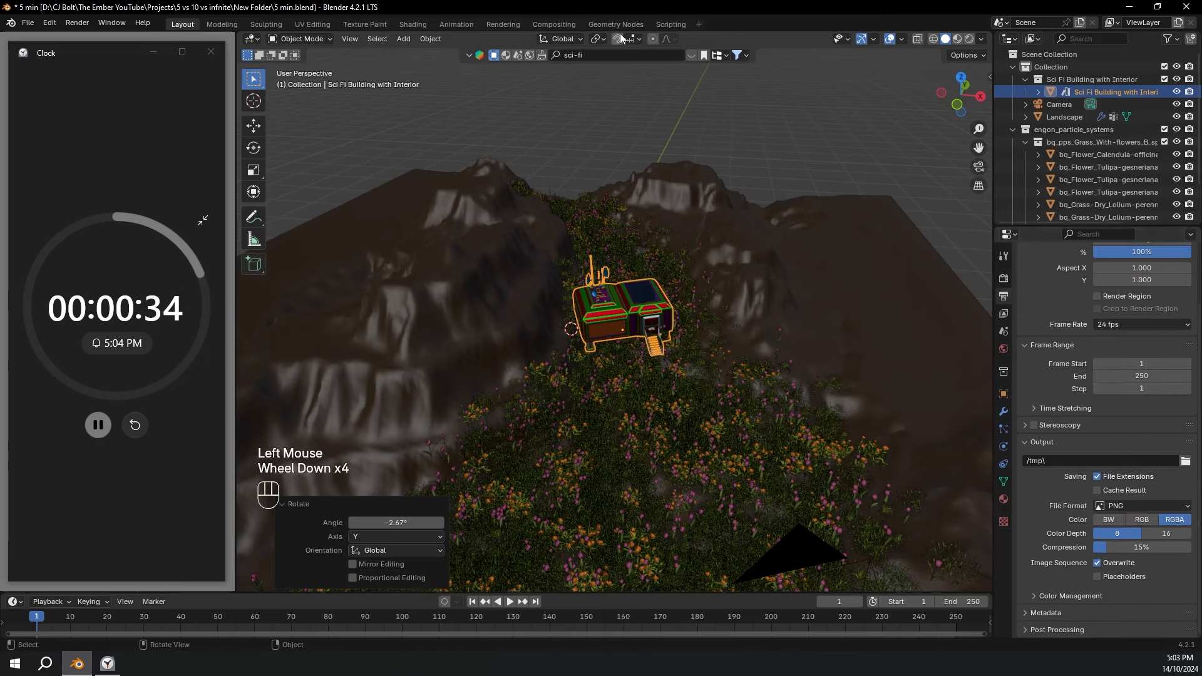
left_click(1004, 278)
left_click(1004, 278)
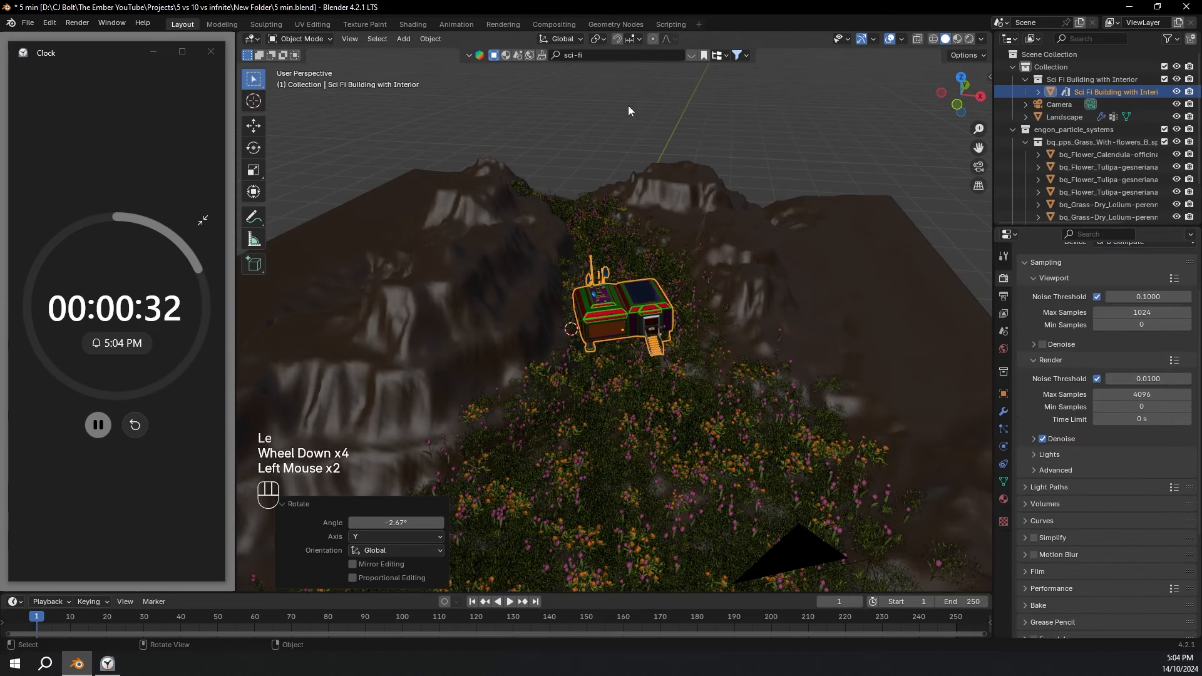
Enable node-based compositing for the scene in the Compositing workspace.
left_click(555, 24)
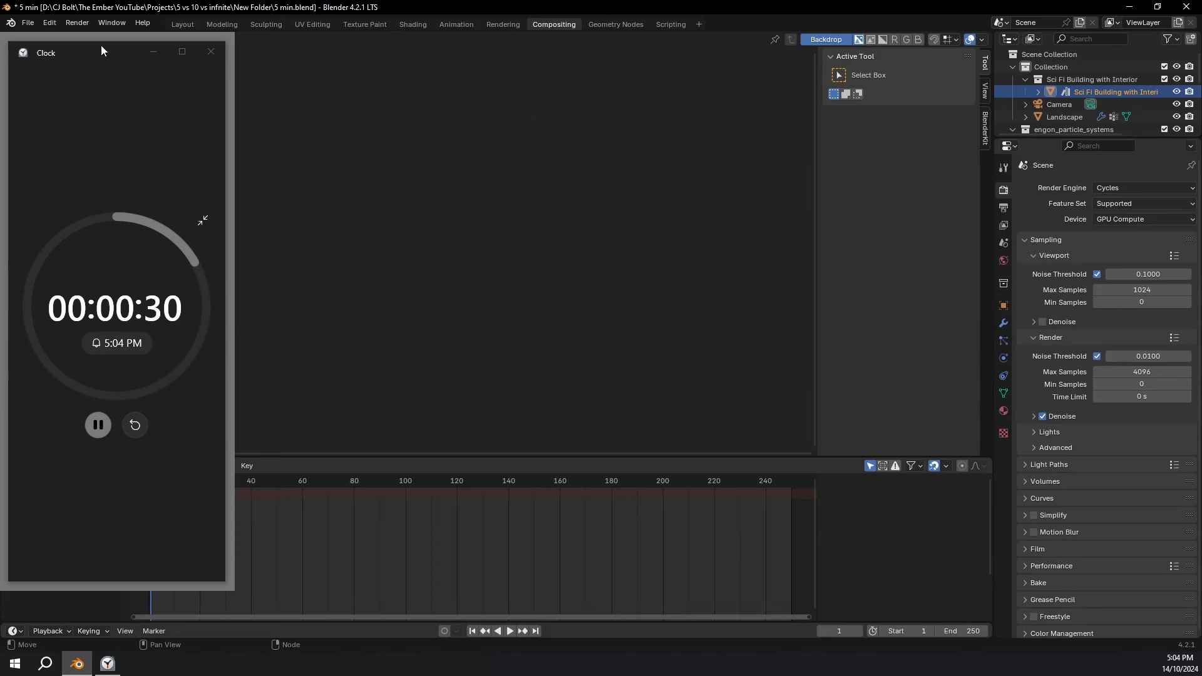
left_click_drag(101, 52, 101, 67)
left_click(141, 40)
middle_click_drag(396, 241, 480, 218)
Insert a Glare node between Render Layers and Composite and set its glare type to Fog Glow.
key("shift+a")
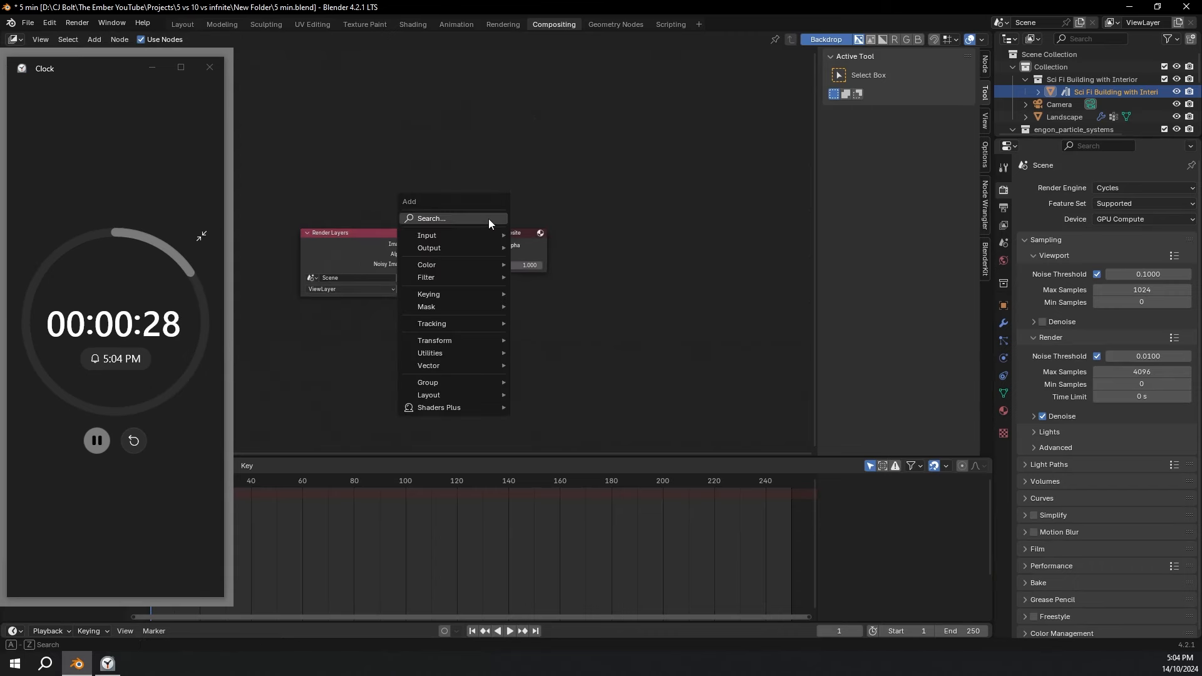
type("glat")
key("BackSpace")
type("r")
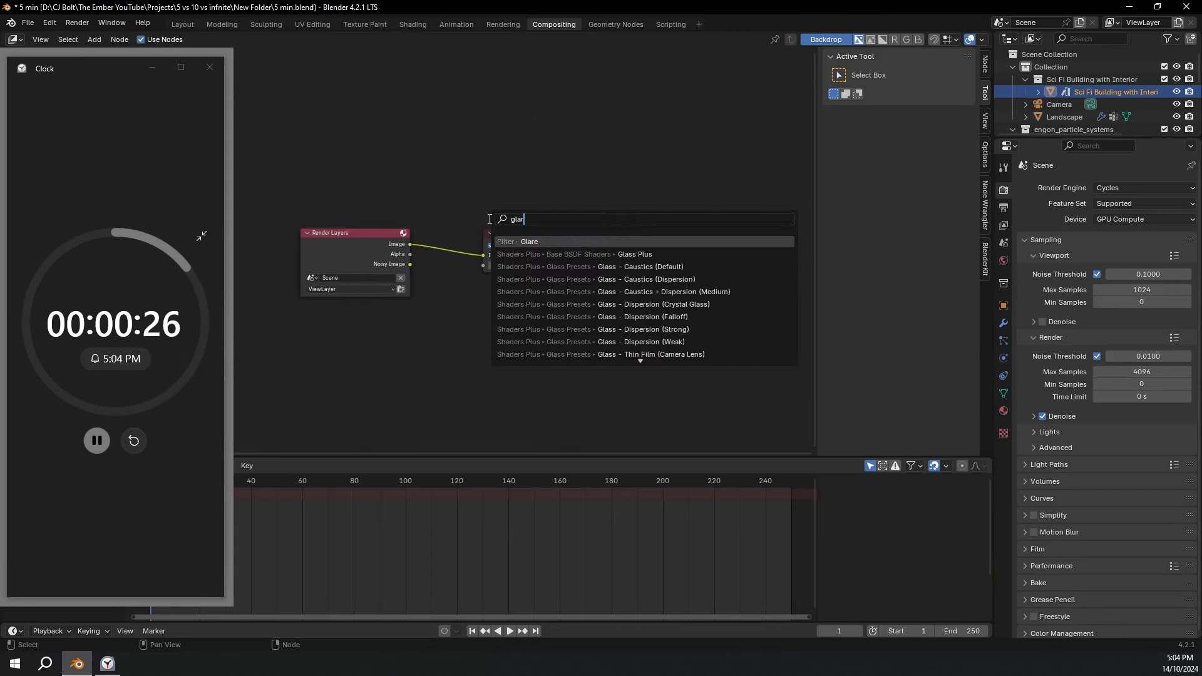
key("Return")
left_click(471, 218)
left_click(502, 243)
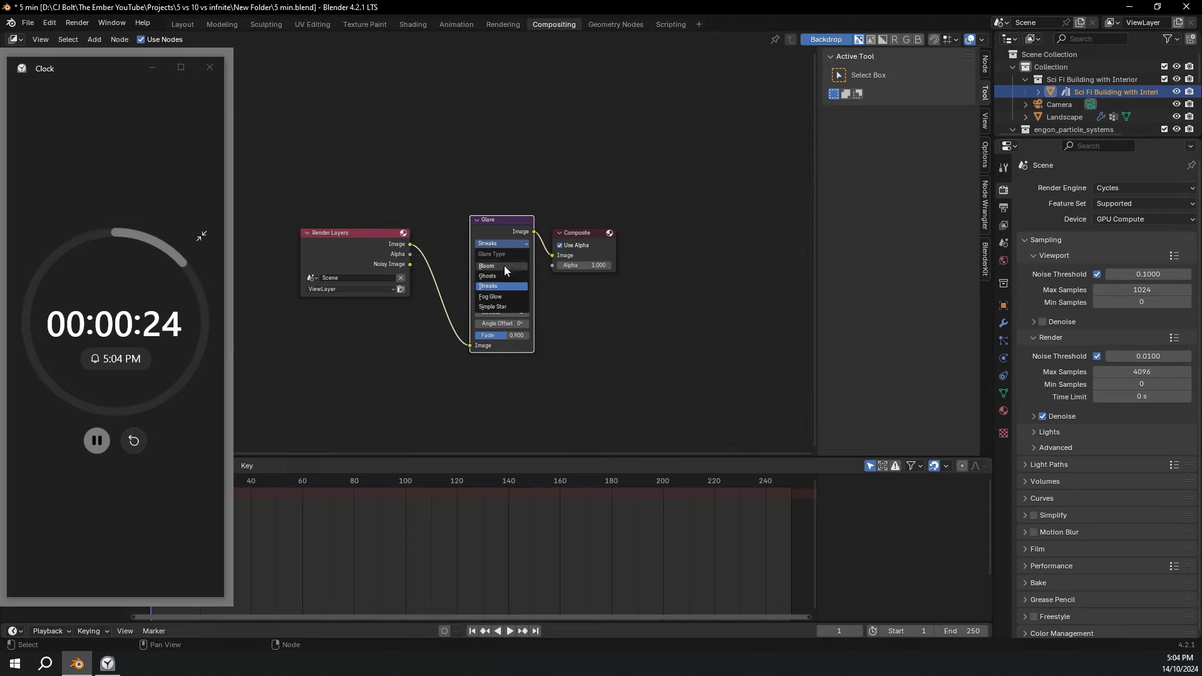
left_click(502, 296)
middle_click_drag(526, 257, 545, 250)
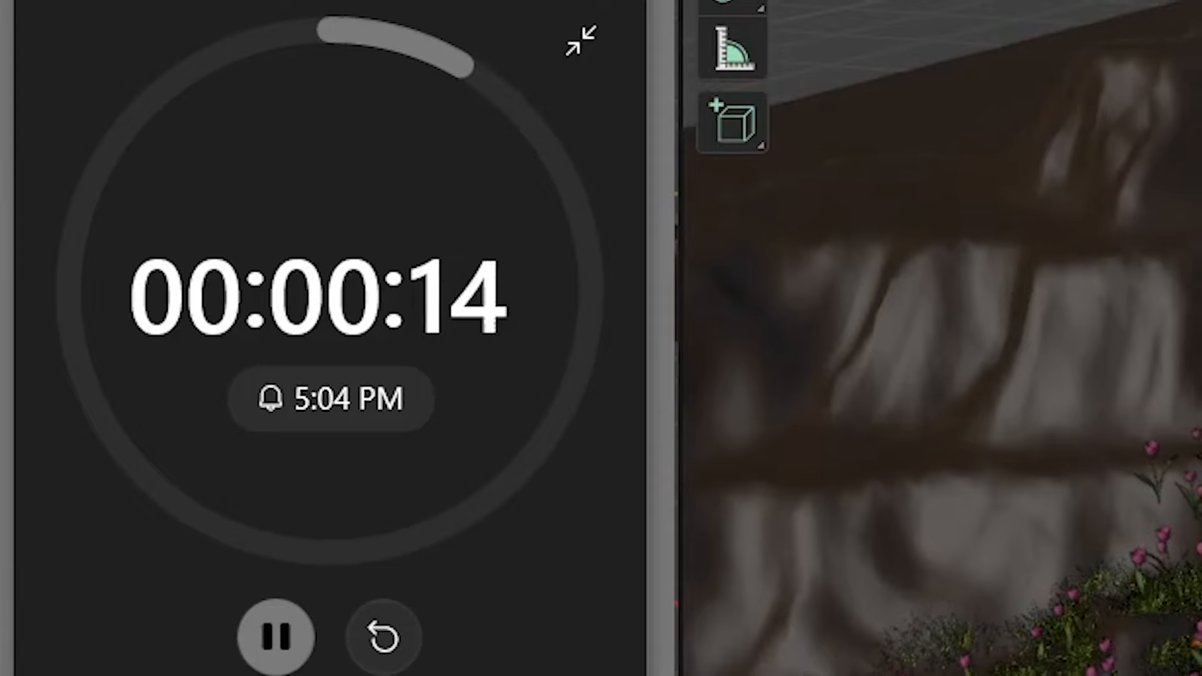
Import the Sci-fi military drone model from the asset library search results into the scene.
left_click_drag(749, 137, 601, 294)
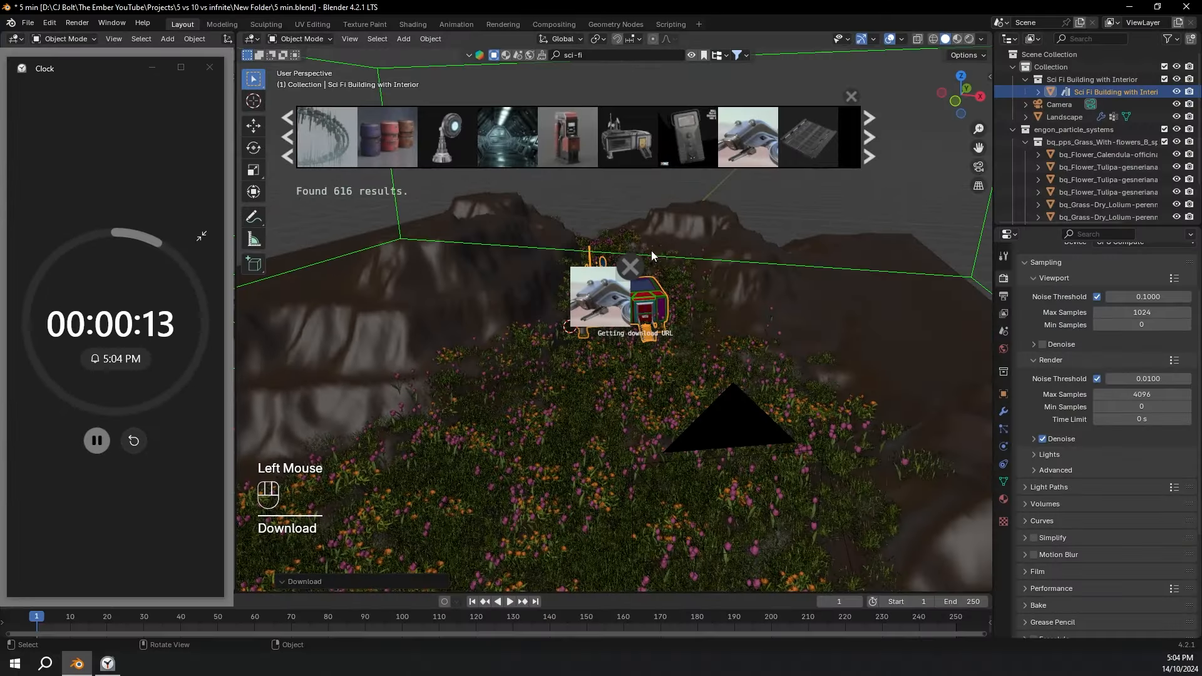
left_click(716, 212)
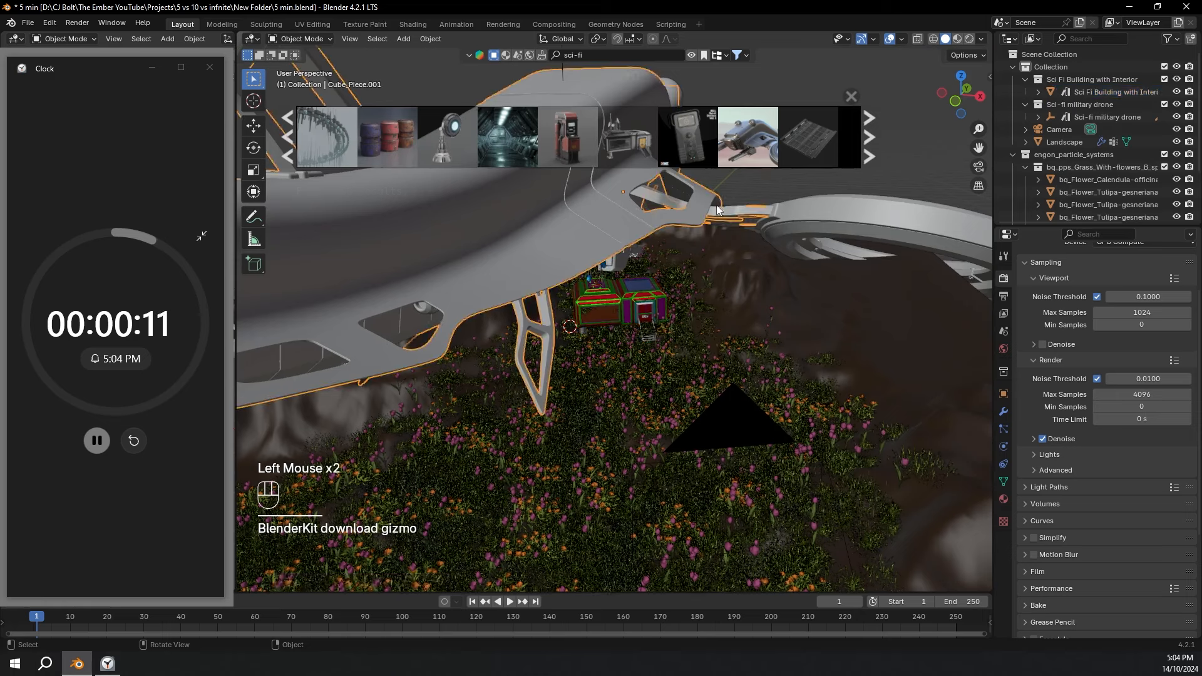
key("s")
key("Escape")
left_click(613, 70)
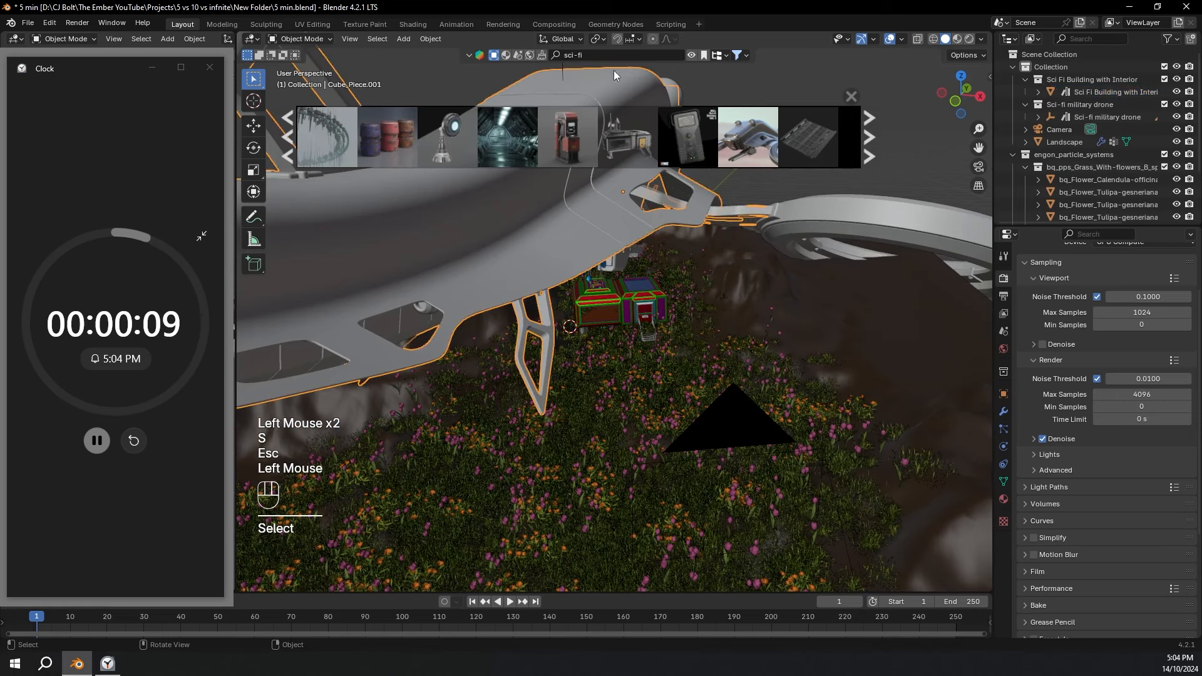
Select the drone's parent object and scale the whole drone down by a factor of 0.095.
left_click(1103, 115)
key("s")
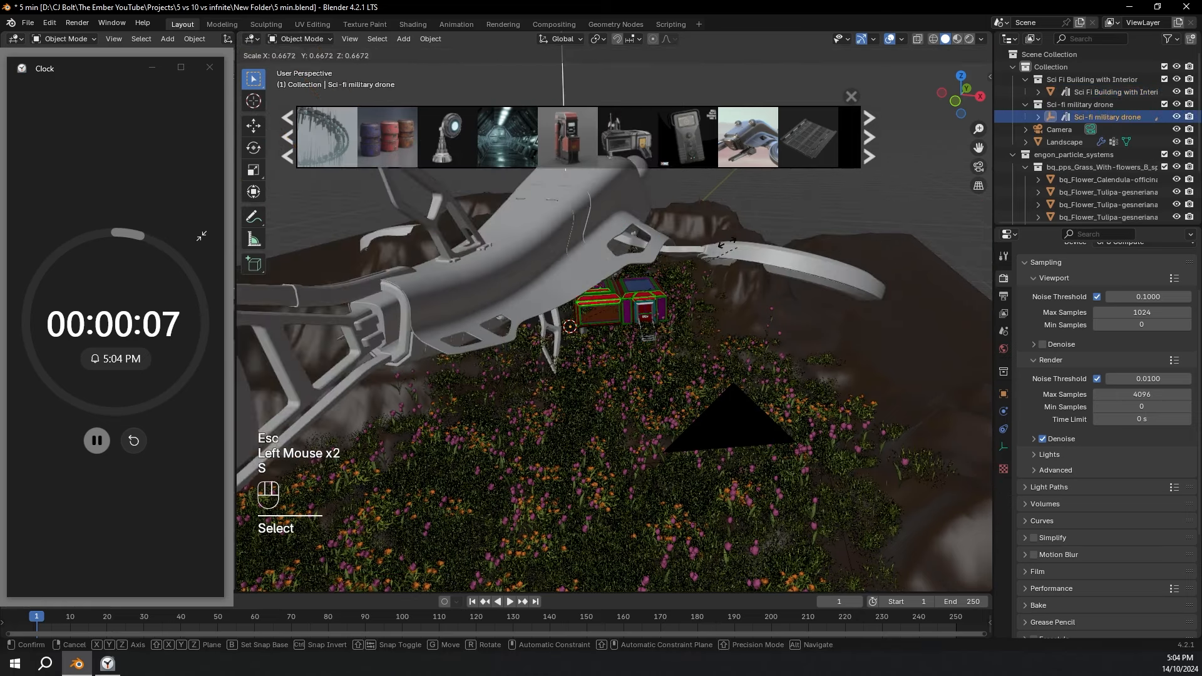
left_click(682, 263)
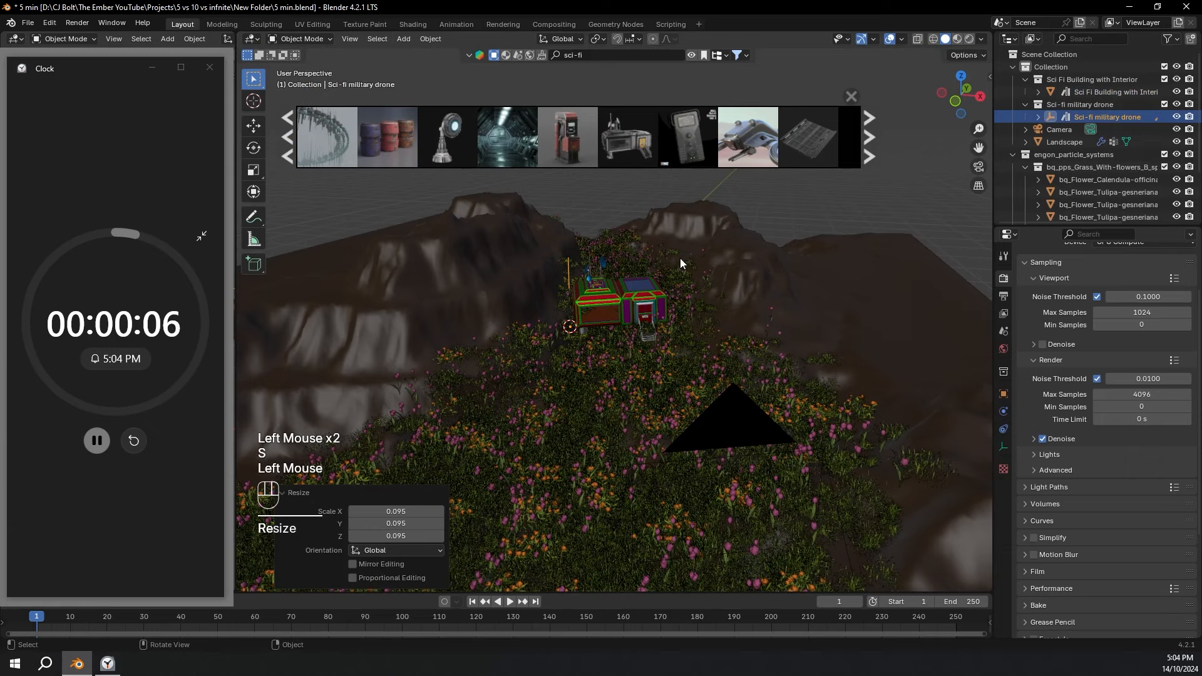
Move the drone to a spot beside the building in top view and resize it.
left_click(961, 76)
key("g")
left_click(786, 289)
middle_click_drag(786, 288, 679, 229)
key("s")
left_click(641, 252)
Adjust the drone's height along Z and scale it down by a factor of 0.374.
key("g")
key("z")
left_click(551, 266)
key("s")
left_click(532, 279)
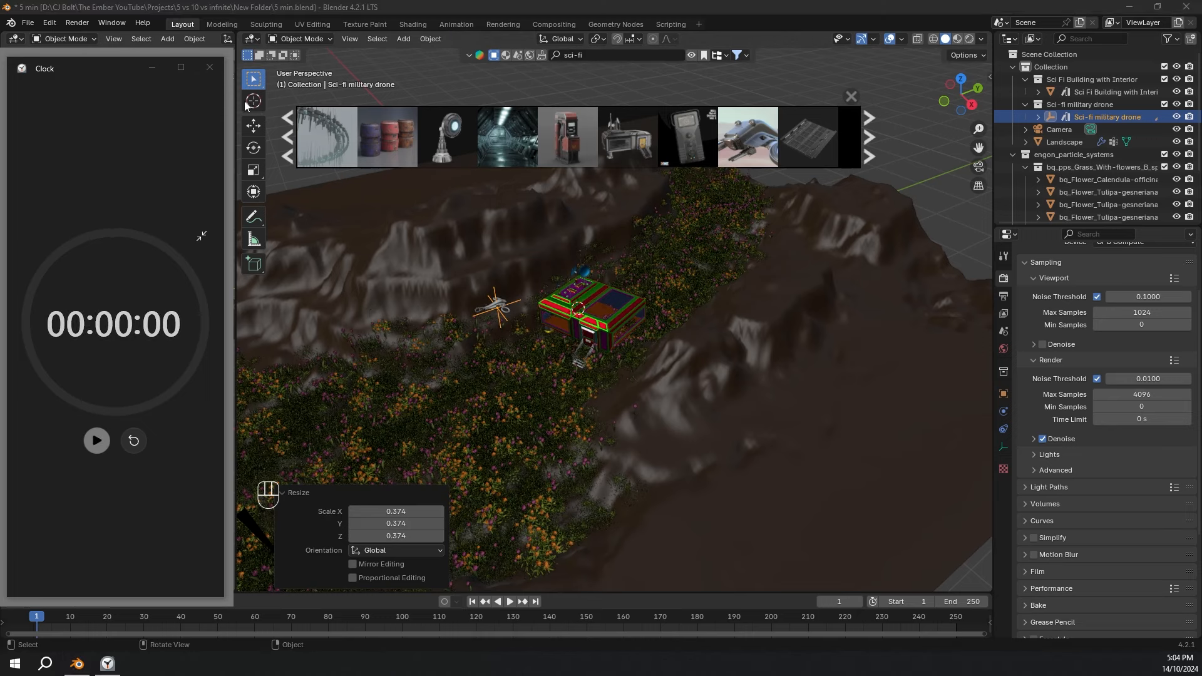
Render a still image of the finished scene.
left_click(83, 27)
left_click(95, 39)
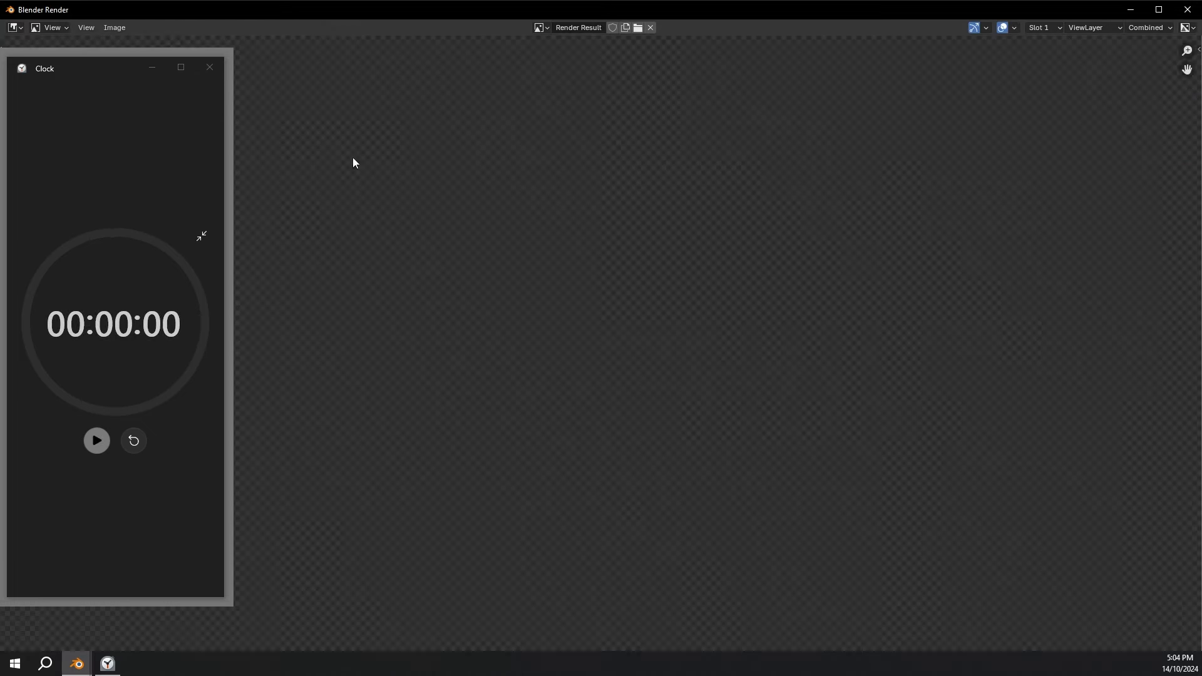
Clear the timer window from view and look over the rendered image.
left_click(151, 68)
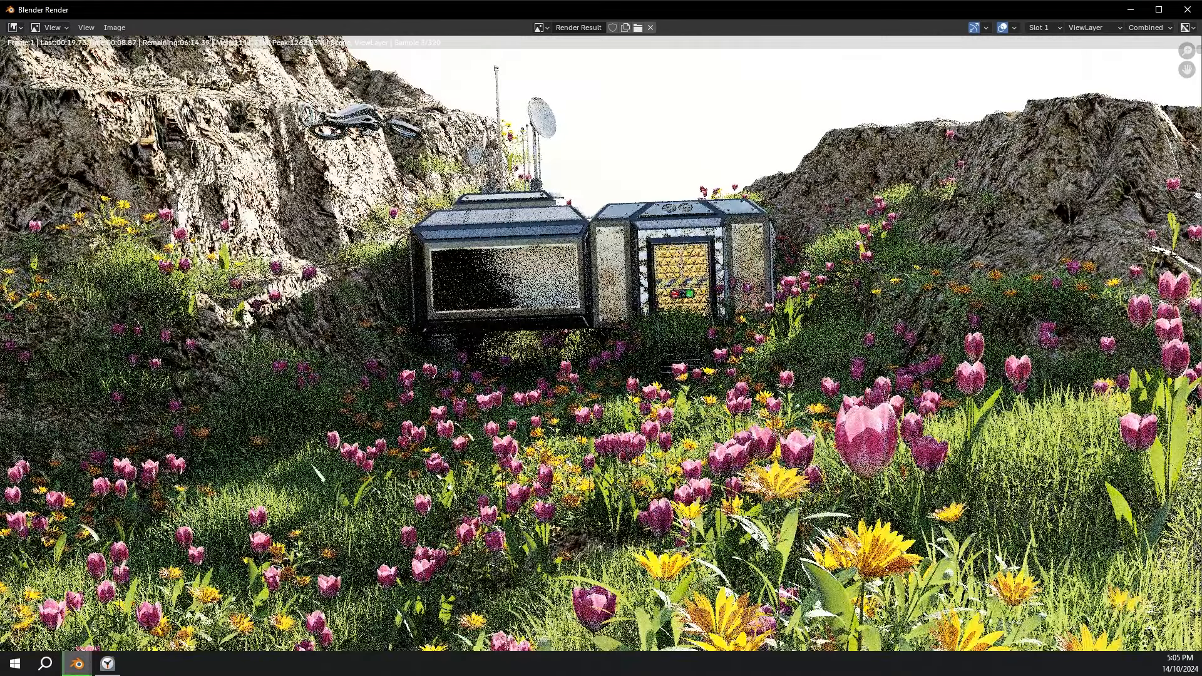
scroll(210, 258, "down", 1)
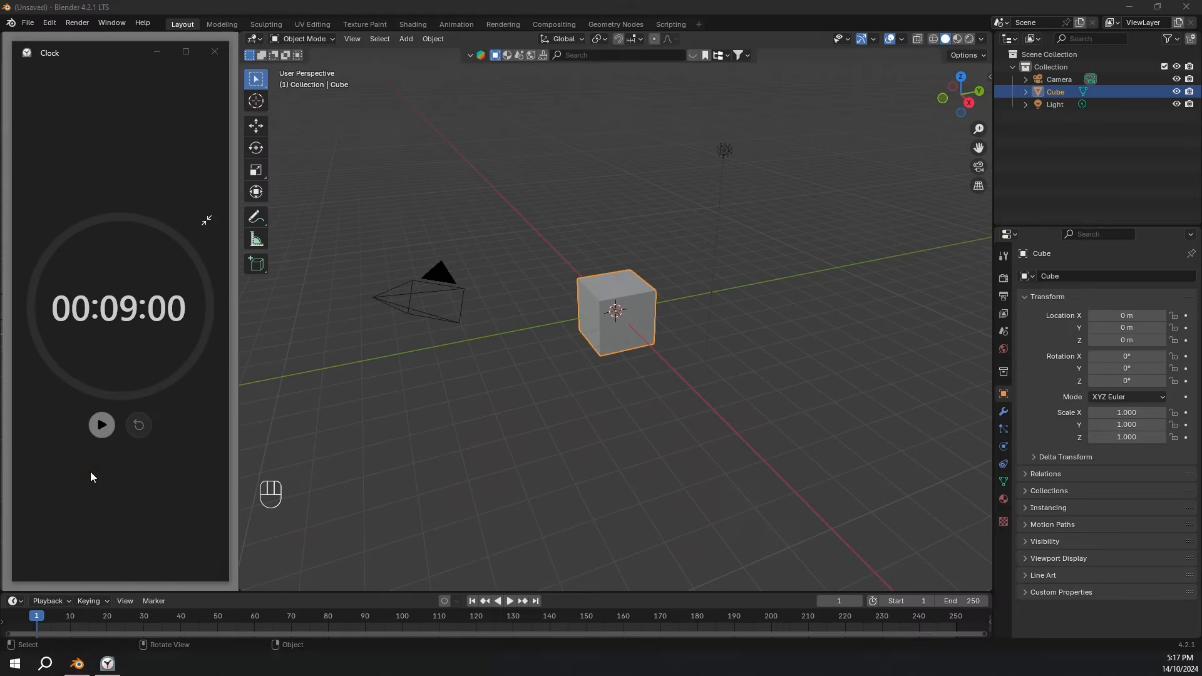
Start the nine-minute countdown and delete the default cube and light.
left_click(103, 428)
left_click_drag(703, 449, 620, 179)
key("x")
left_click(620, 179)
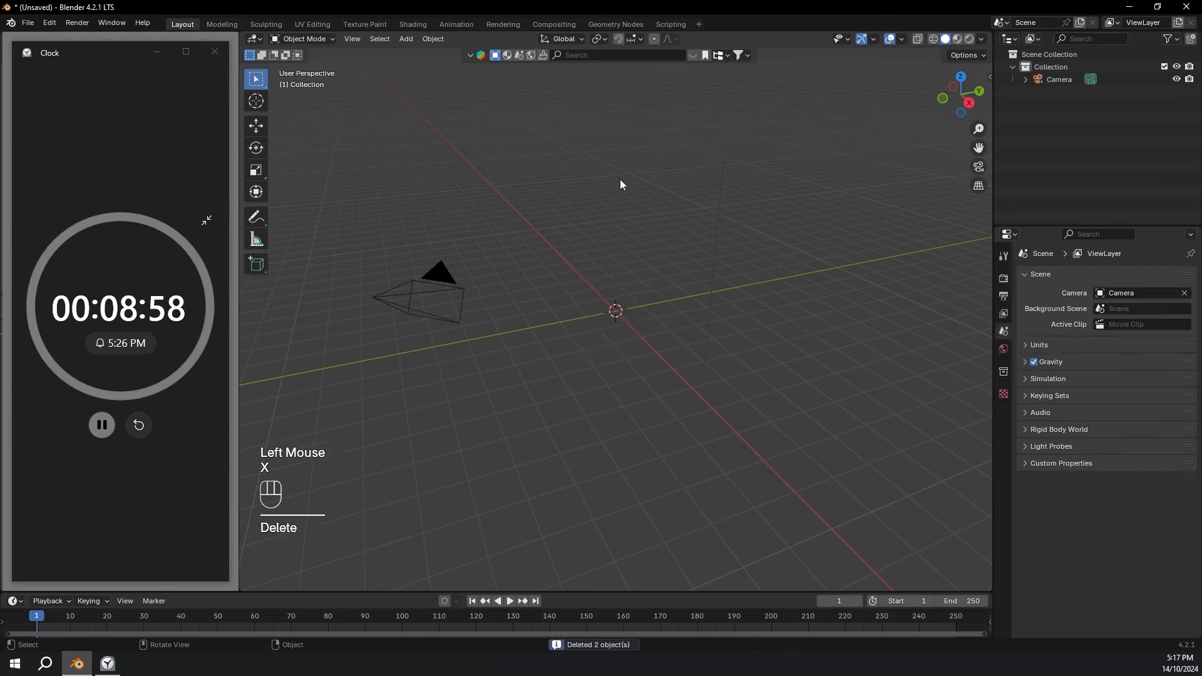
Add an Another Noise Tool landscape with the canyon preset and scale it up by 4.72.
key("shift+a")
mouse_move(620, 180)
left_click(679, 460)
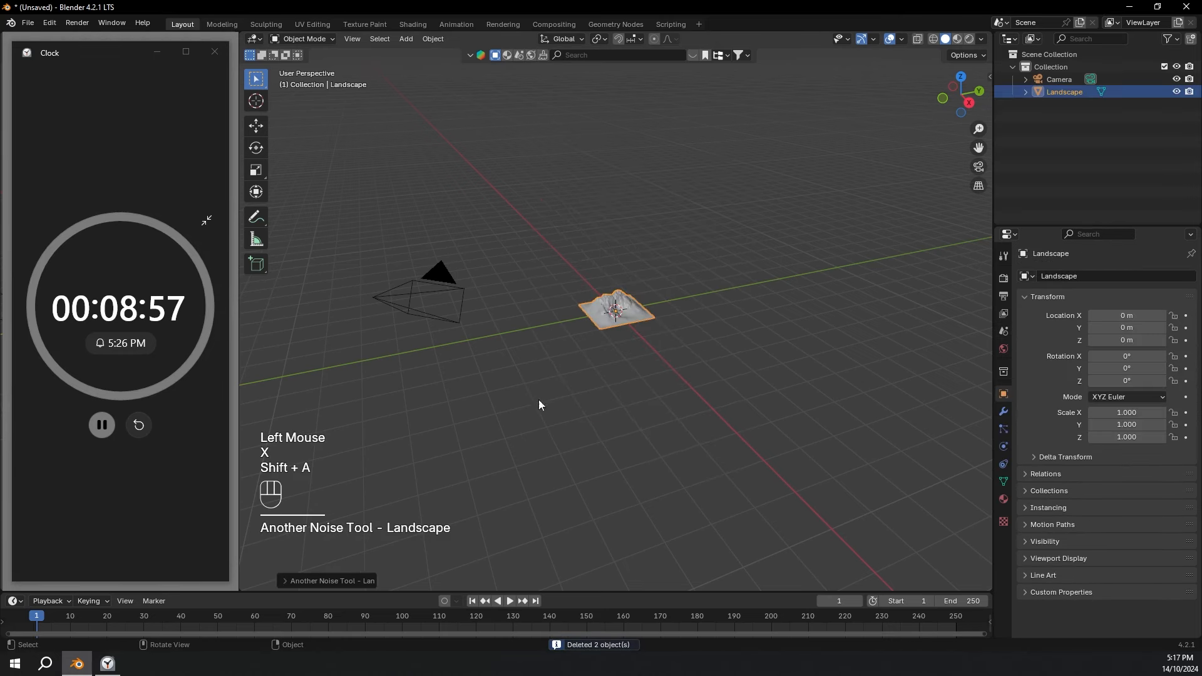
left_click(332, 585)
left_click(343, 92)
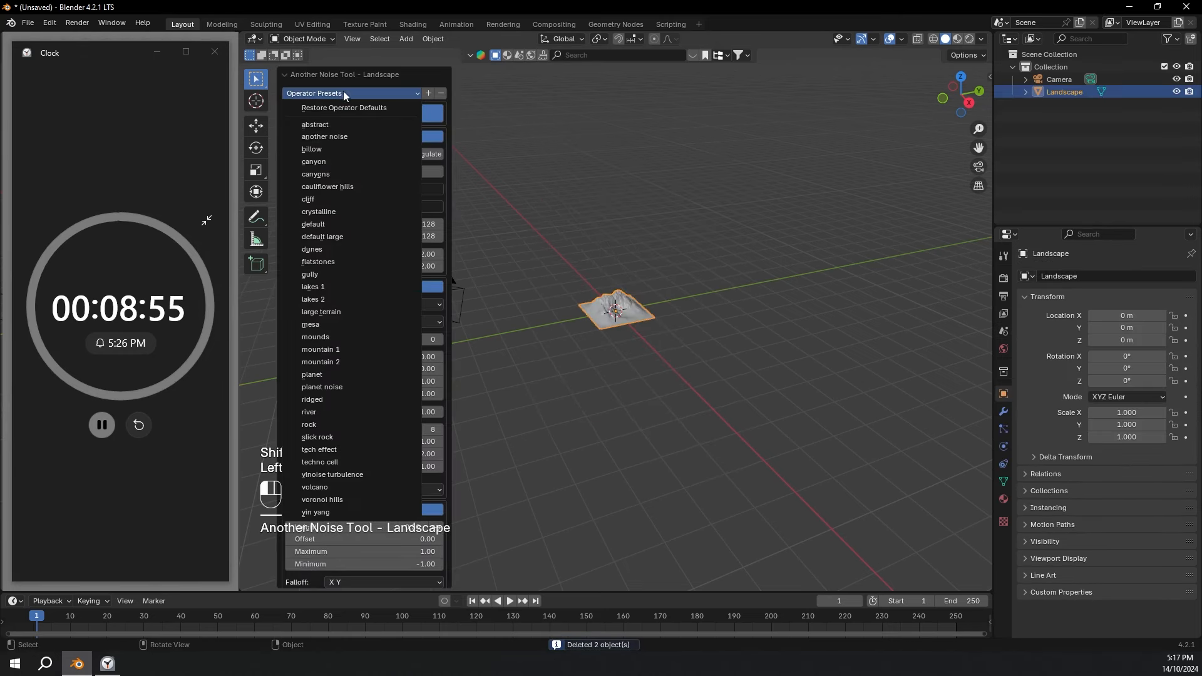
left_click(324, 165)
key("s")
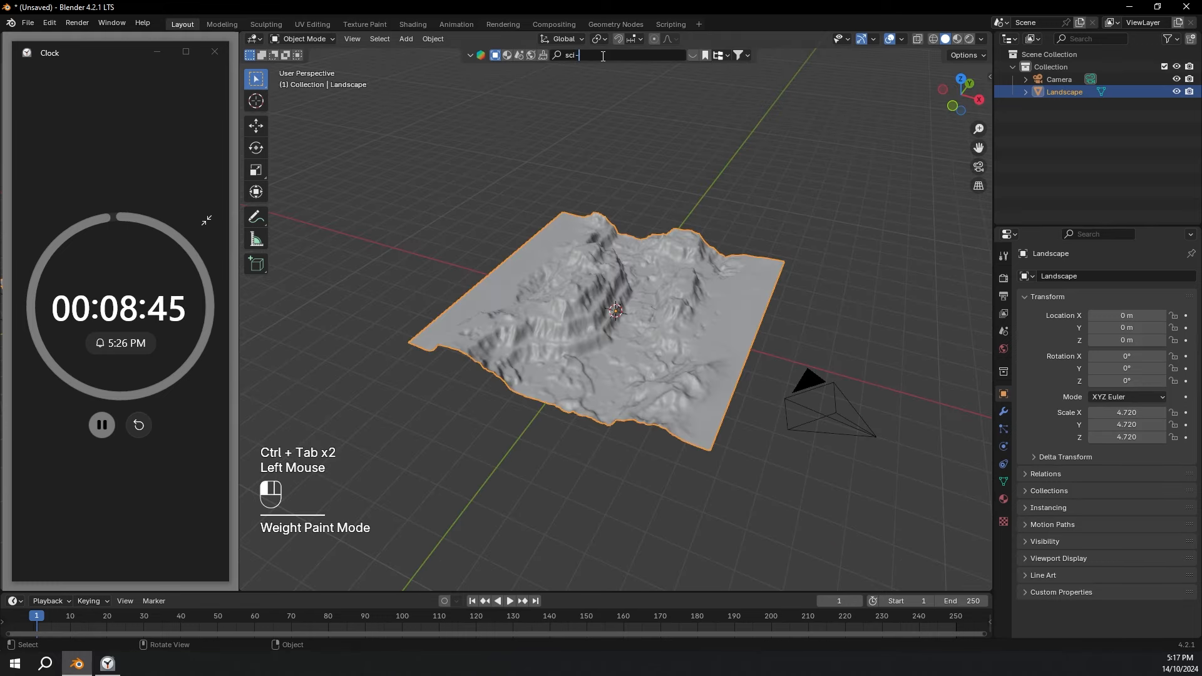
Search the asset library for "sci-fi" models.
type("fi")
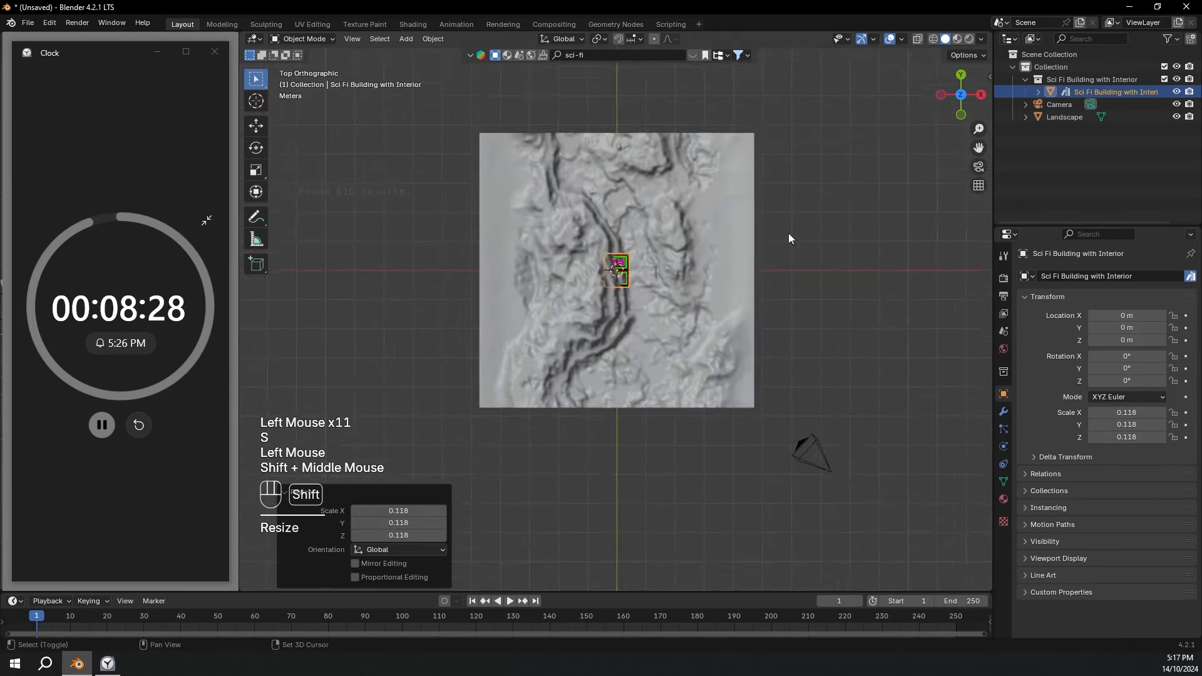
In top view, rotate the sci-fi building by -117° and move it 1.3434 m along X and -1.5076 m along Y.
scroll(788, 233, "up", 2)
middle_click_drag(788, 233, 696, 302, "shift")
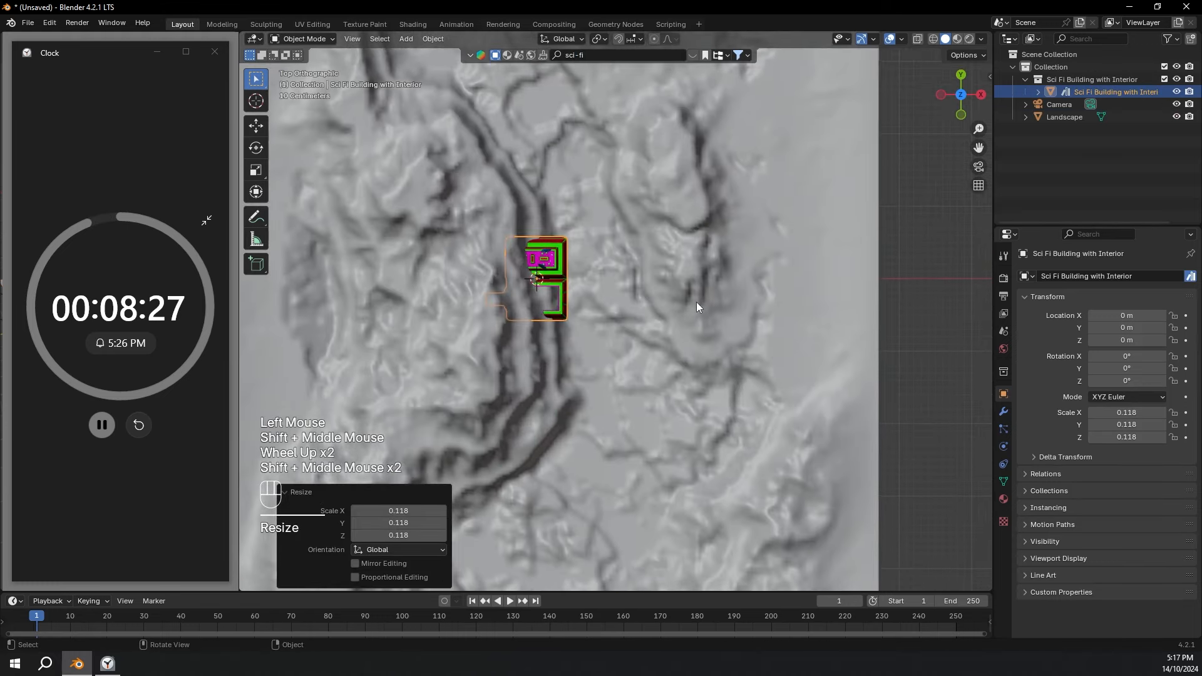
key("r")
left_click(478, 122)
scroll(700, 334, "down", 1)
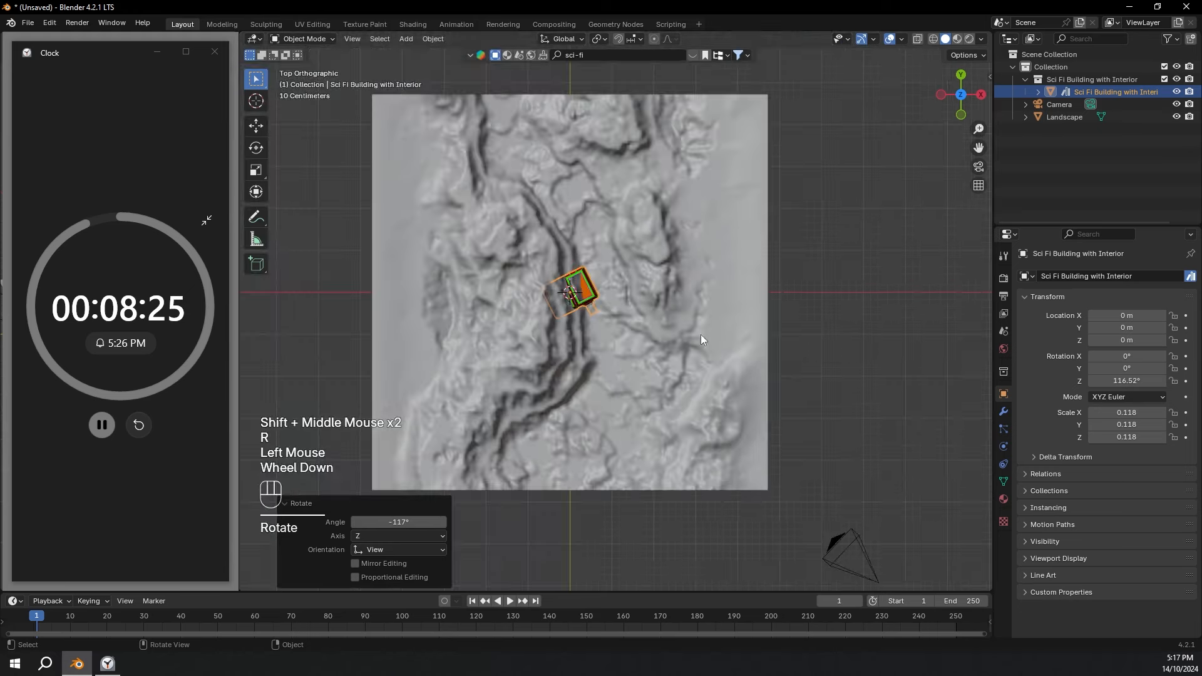
key("g")
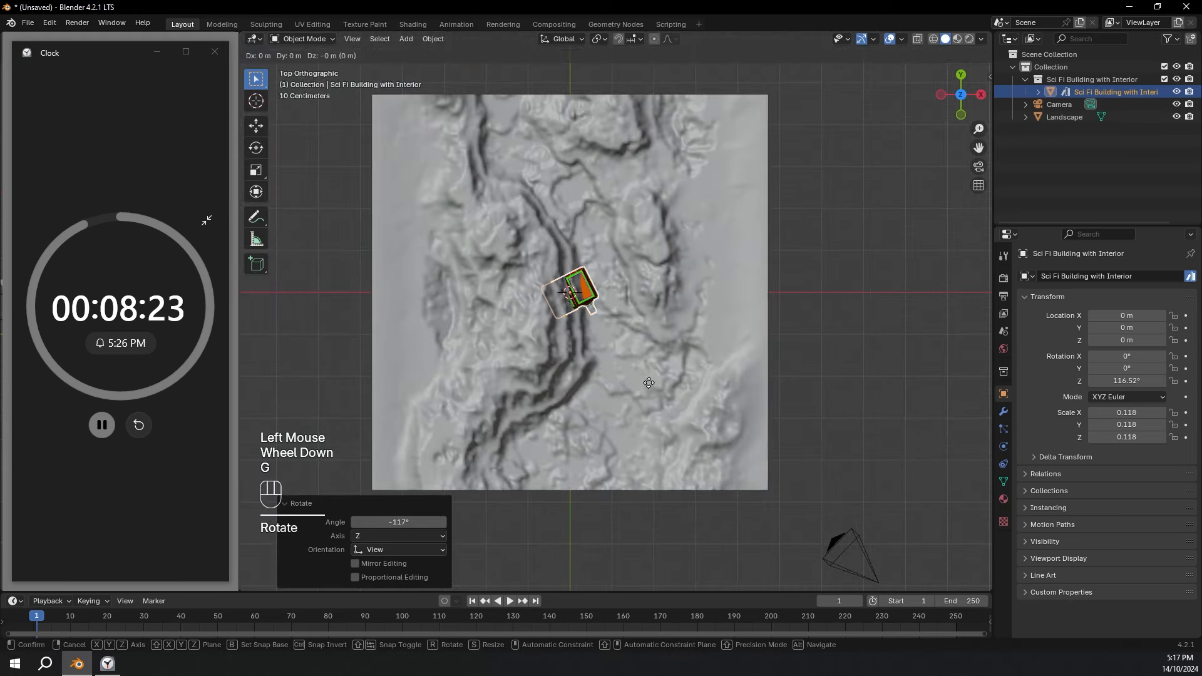
left_click(711, 452)
key("t")
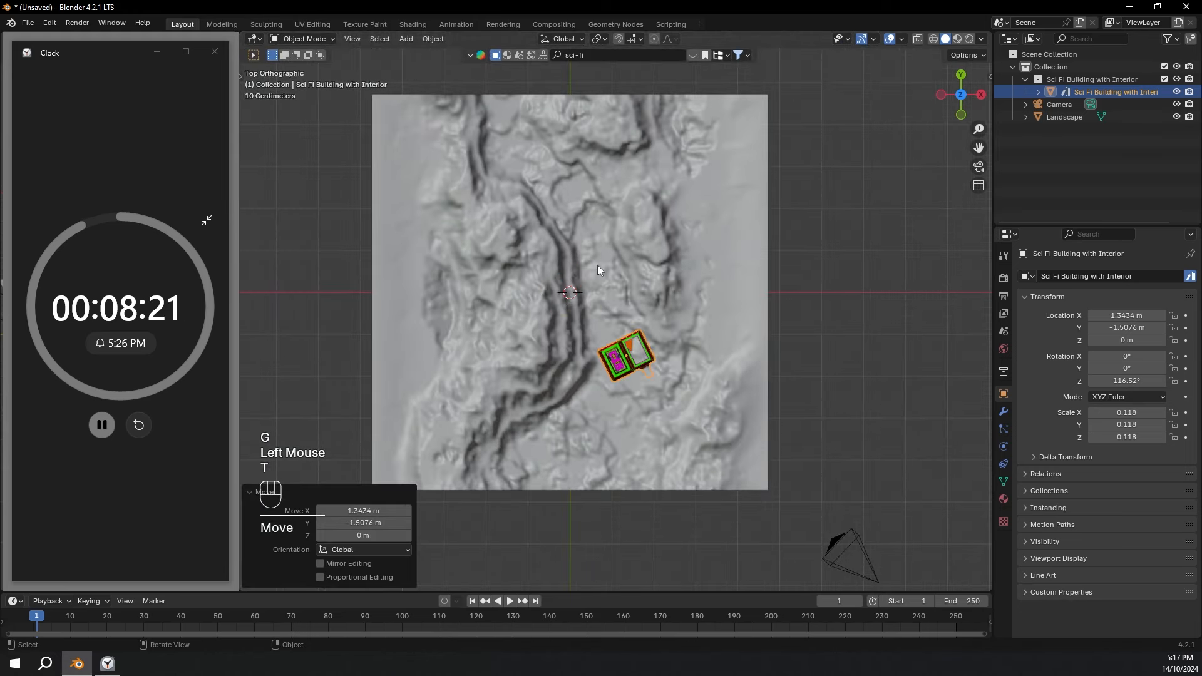
key("t")
Turn the building around further in top view and shift it to about X 1.33 m, Y -1.75 m.
key("r")
left_click(892, 208)
key("r")
left_click(733, 195)
key("g")
left_click(699, 198)
Adjust the building's height along Z against the terrain and rotate it slightly to follow the ground.
middle_click_drag(700, 198, 592, 209)
scroll(757, 157, "up", 2)
key("g")
key("z")
left_click(720, 282)
scroll(716, 269, "up", 1)
scroll(705, 248, "up", 1)
key("r")
left_click(764, 238)
Set the building's height to about 0.124 m and tilt it with a trackball rotation of -2.29° and 0.573°.
key("g")
key("z")
left_click(761, 248)
key("r")
key("r")
left_click(499, 228)
Fly the camera into the canyon until the sci-fi building is framed near the middle of the shot.
scroll(539, 226, "down", 2)
key("KP_0")
key("shift+grave")
key("w")
key("d")
key("shift+w")
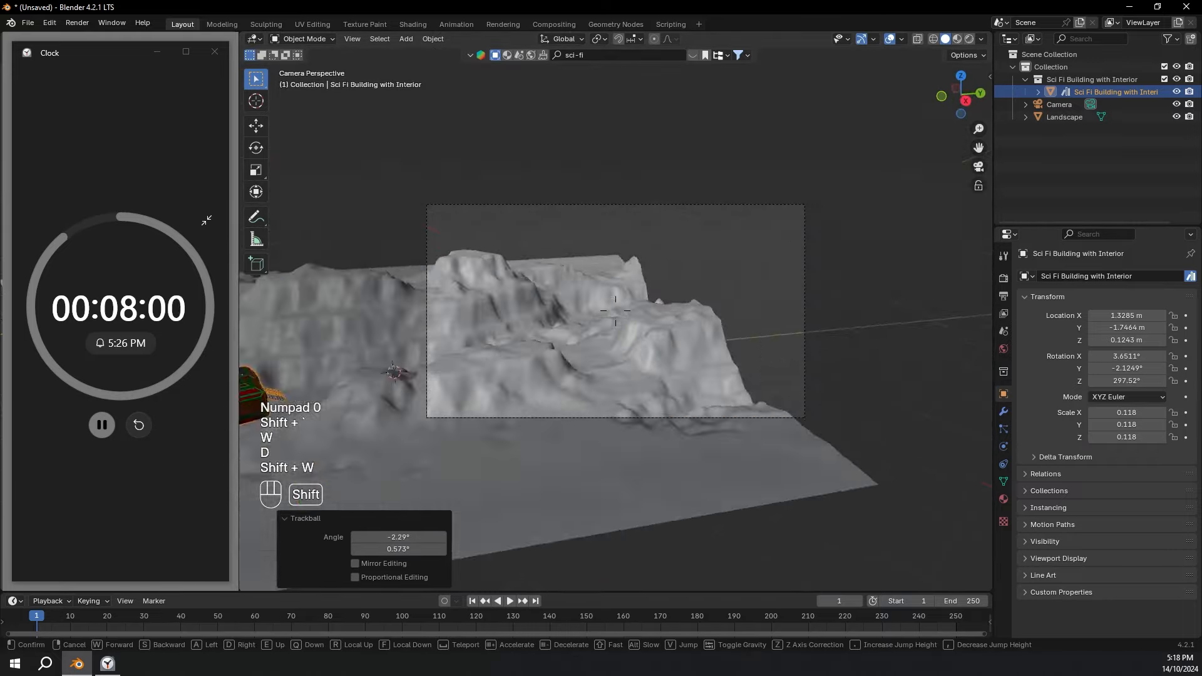
key("q")
key("s")
key("a")
key("w")
key("e")
key("f")
key("r")
key("f")
key("d")
key("d")
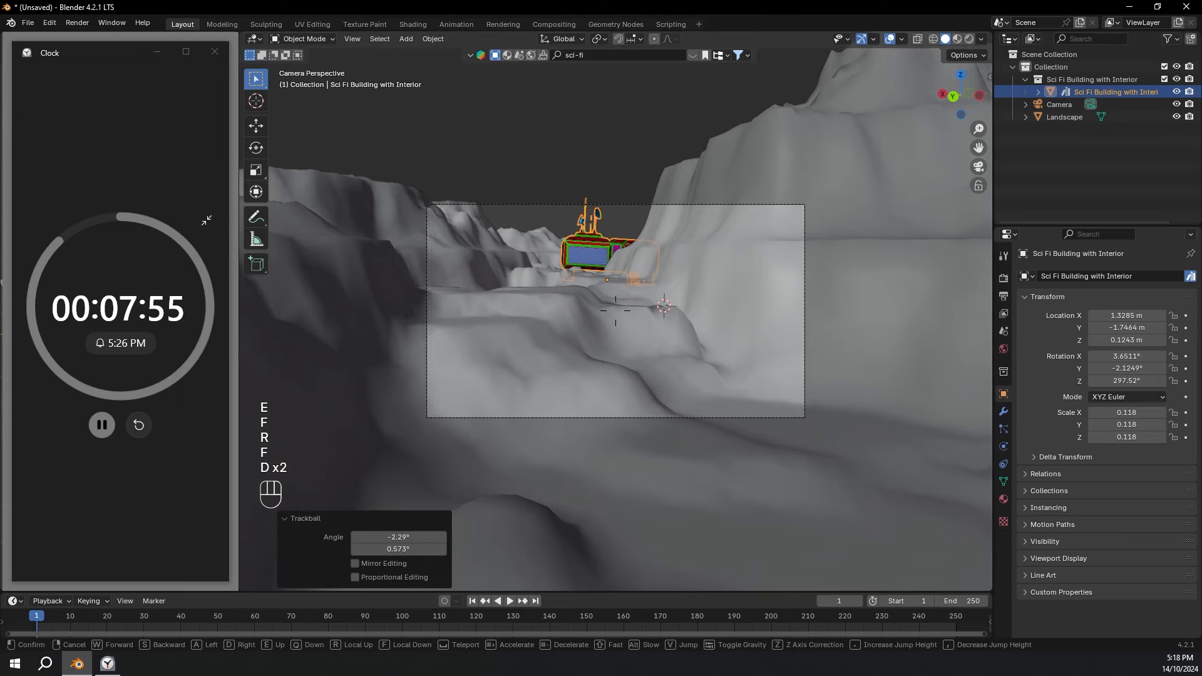
key("a")
key("e")
key("s")
key("w")
key("w")
key("a")
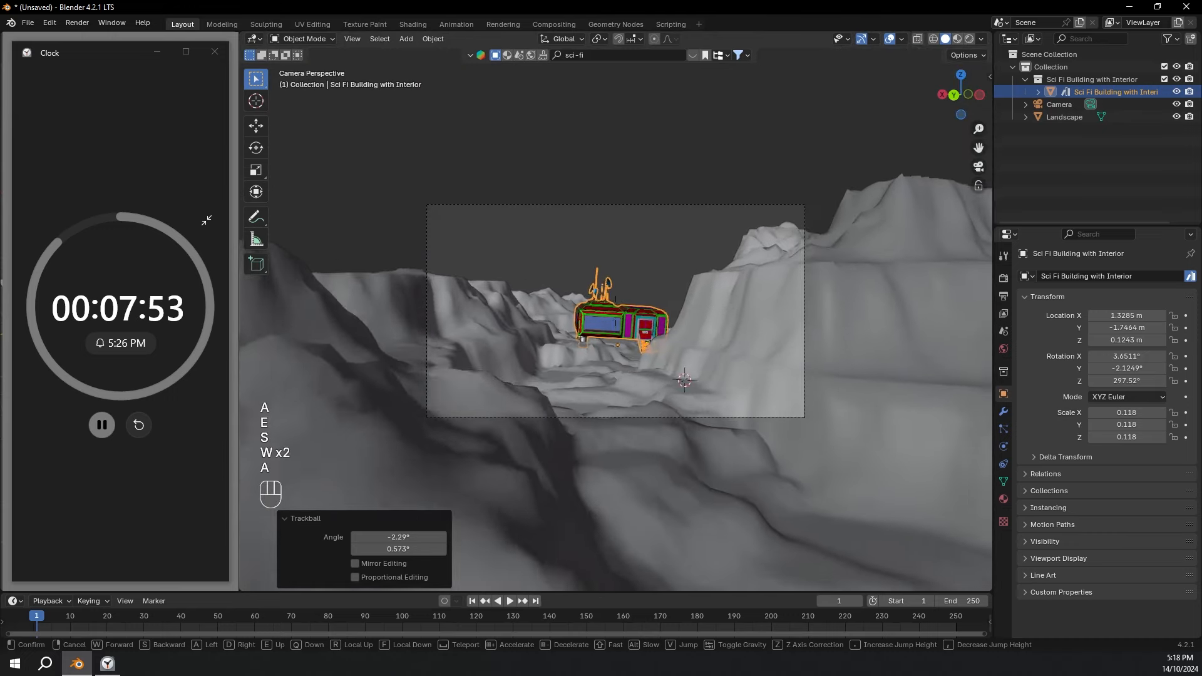
key("a")
key("a")
left_click(637, 183)
Weight-paint the landscape's canyon floor at weight 1.0, from around the building up to the camera's edge.
middle_click_drag(610, 160, 551, 243)
scroll(578, 208, "down", 1)
scroll(550, 244, "down", 2)
middle_click_drag(549, 245, 511, 278)
left_click(577, 253)
key("ctrl+Tab")
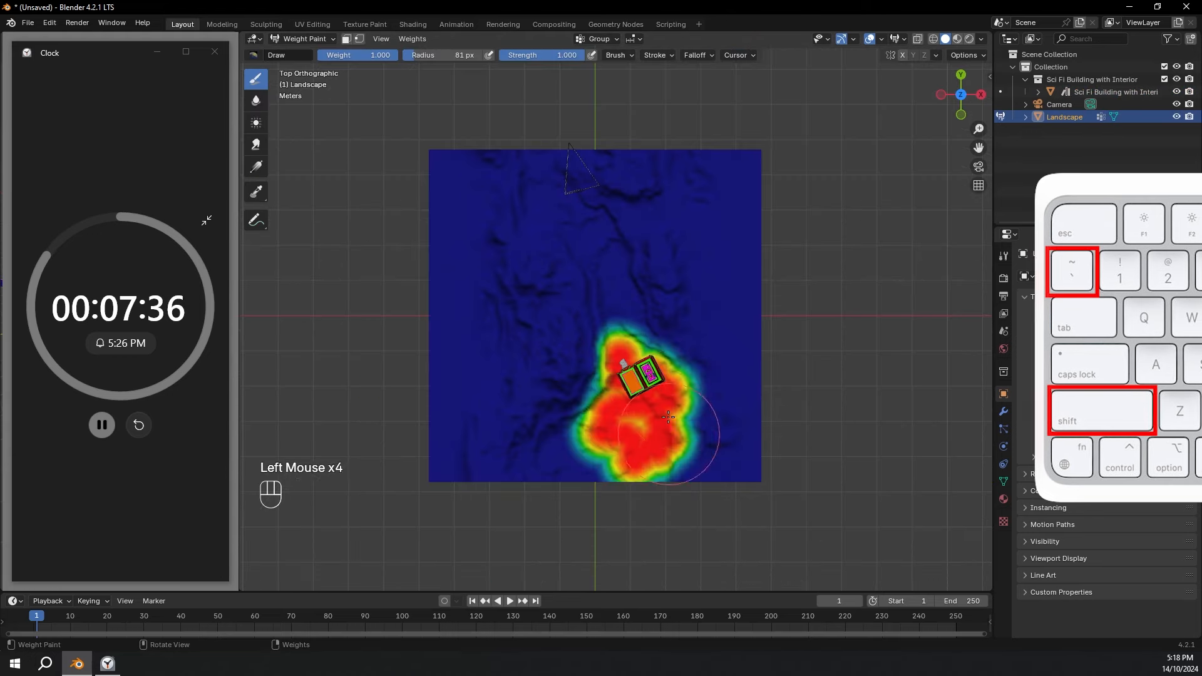
mouse_move(642, 432)
left_mouse_down()
mouse_move(561, 206)
mouse_move(522, 197)
left_mouse_up()
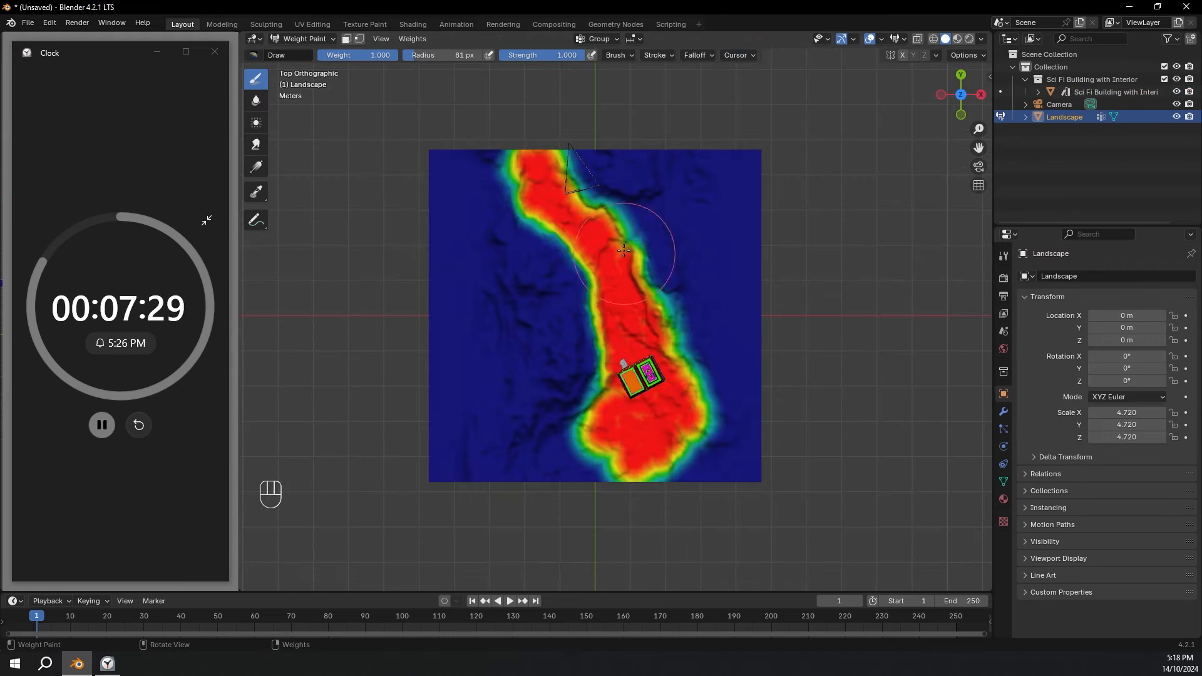
left_click_drag(624, 251, 612, 497)
key("ctrl+Tab")
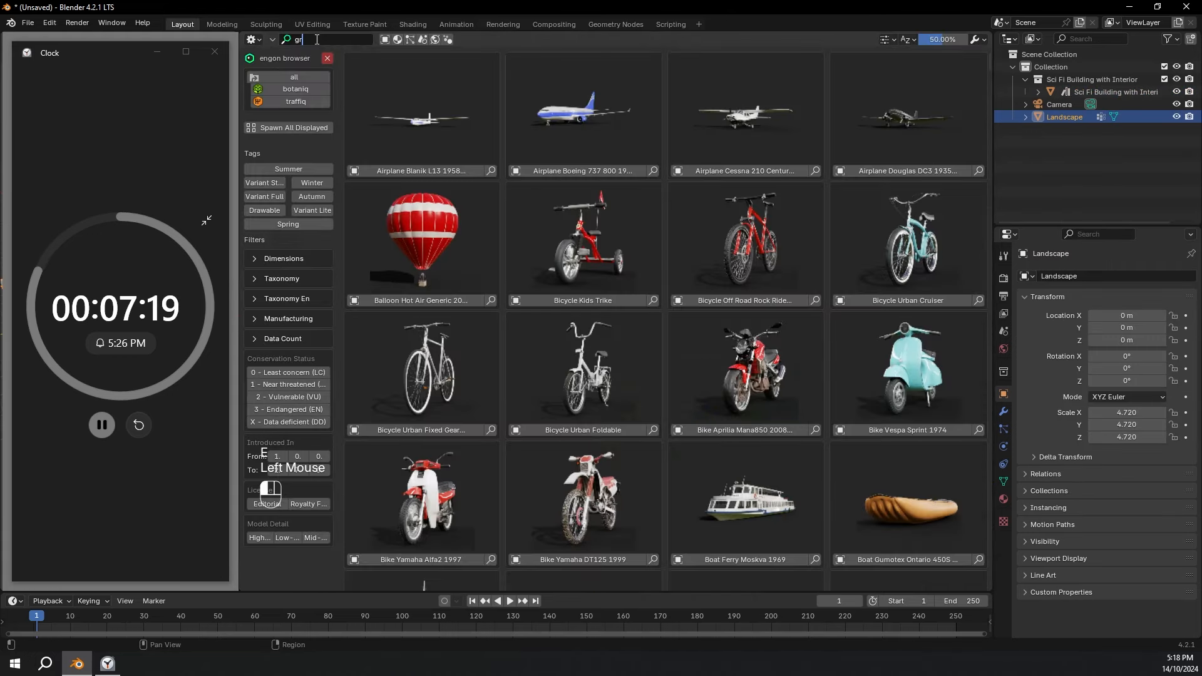
Search the engon asset browser for "grass" and scatter the Grass With flowers B particle system on the landscape.
type("ass")
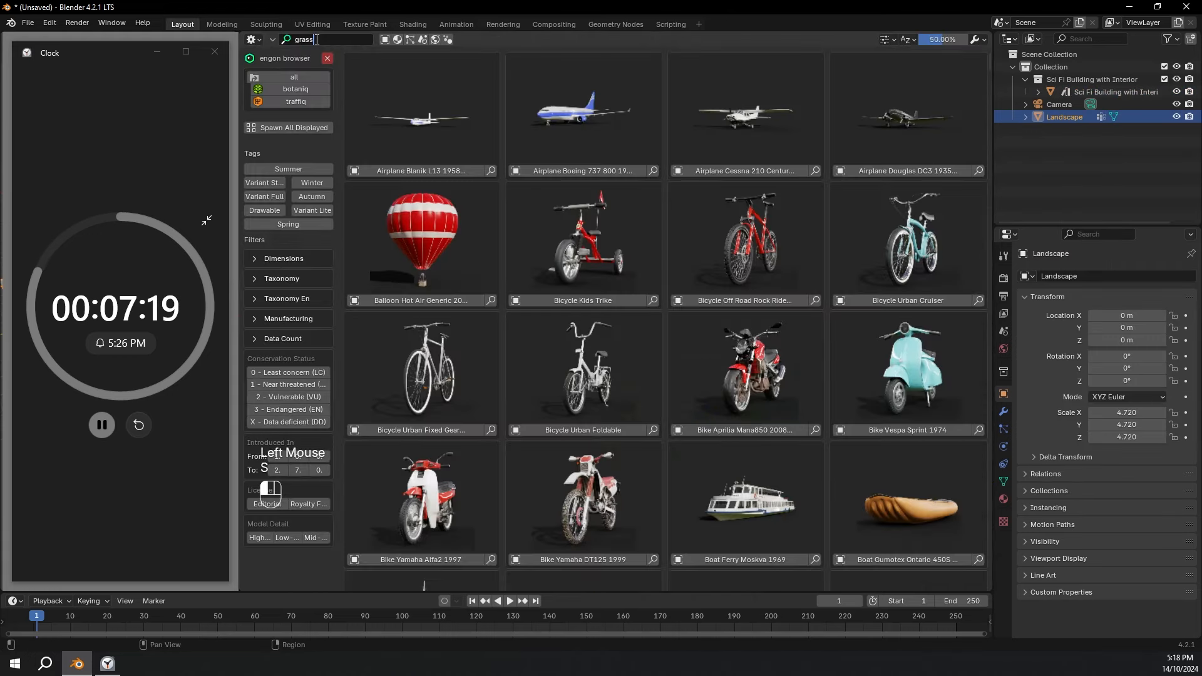
key("Return")
left_click_drag(990, 102, 991, 554)
left_click(591, 450)
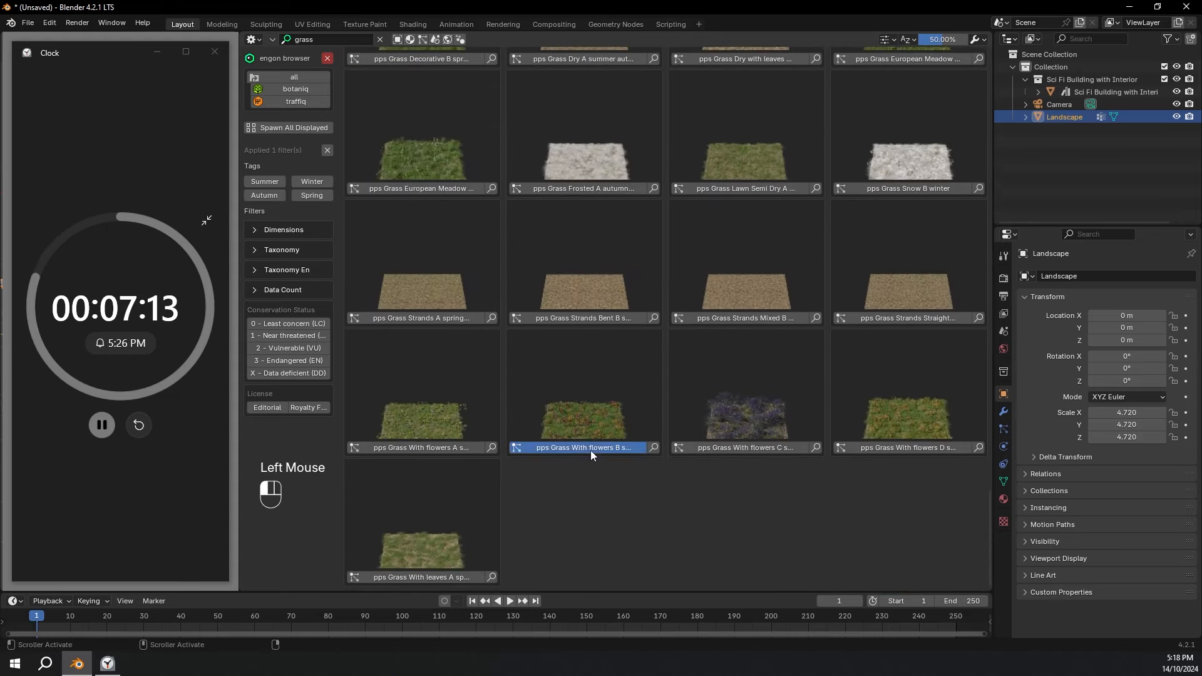
key("e")
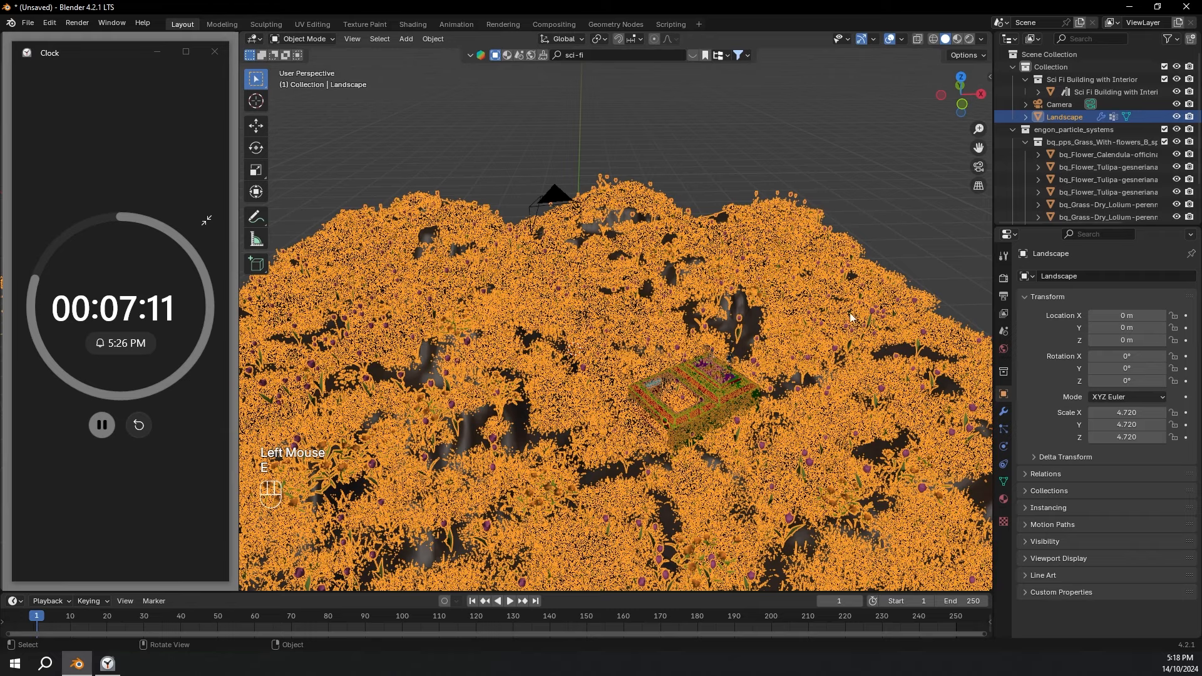
Limit the grass scatter's density to the painted vertex group "Group".
key("n")
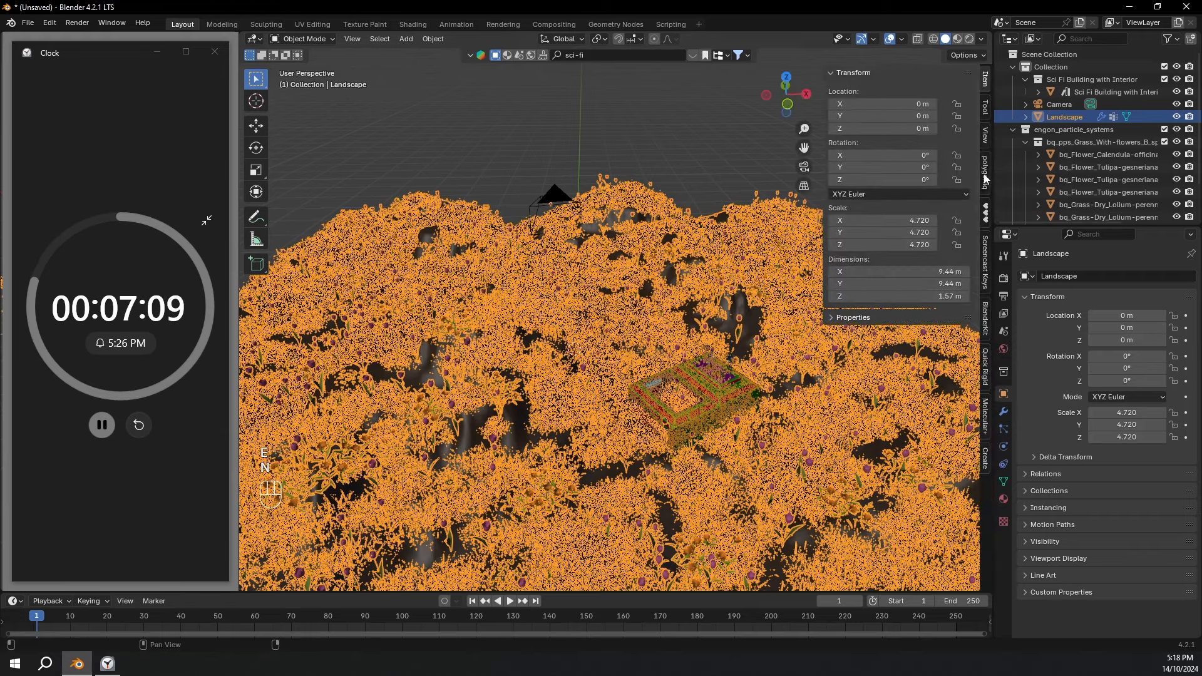
left_click(985, 212)
left_click(840, 203)
scroll(926, 320, "down", 3)
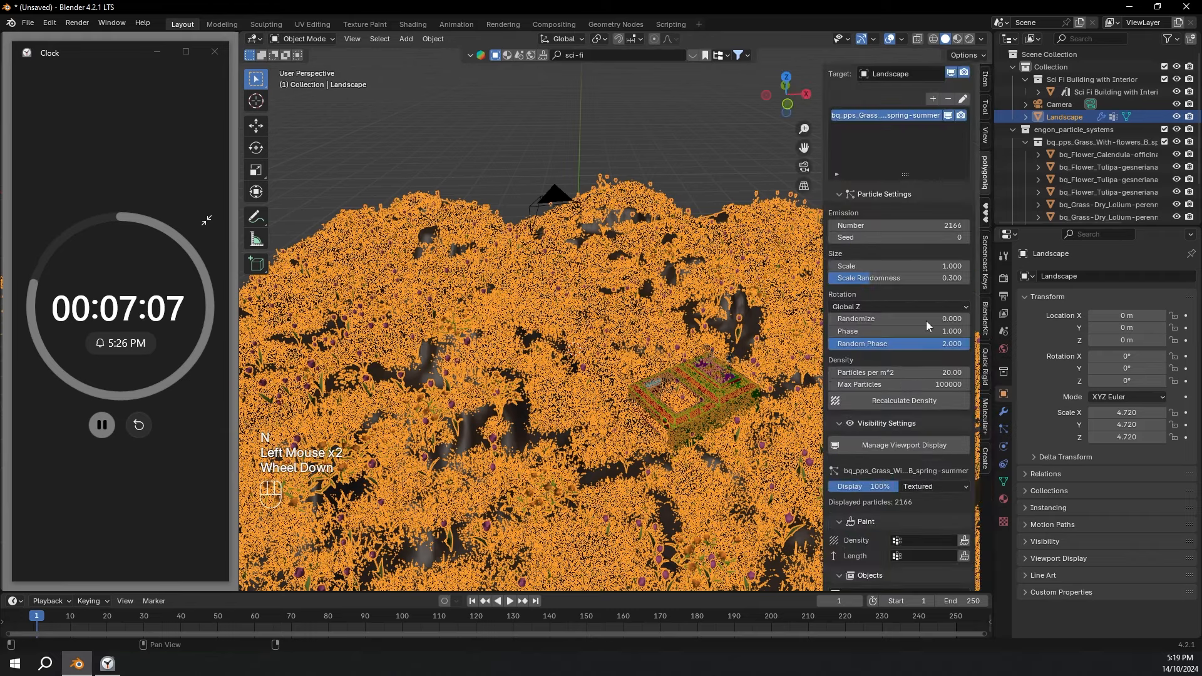
left_click(929, 388)
left_click(912, 408)
middle_click_drag(739, 300, 704, 310)
scroll(873, 200, "up", 1)
Reduce the flower grass particles' scale to 0.5 and further to 0.3.
left_click(872, 189)
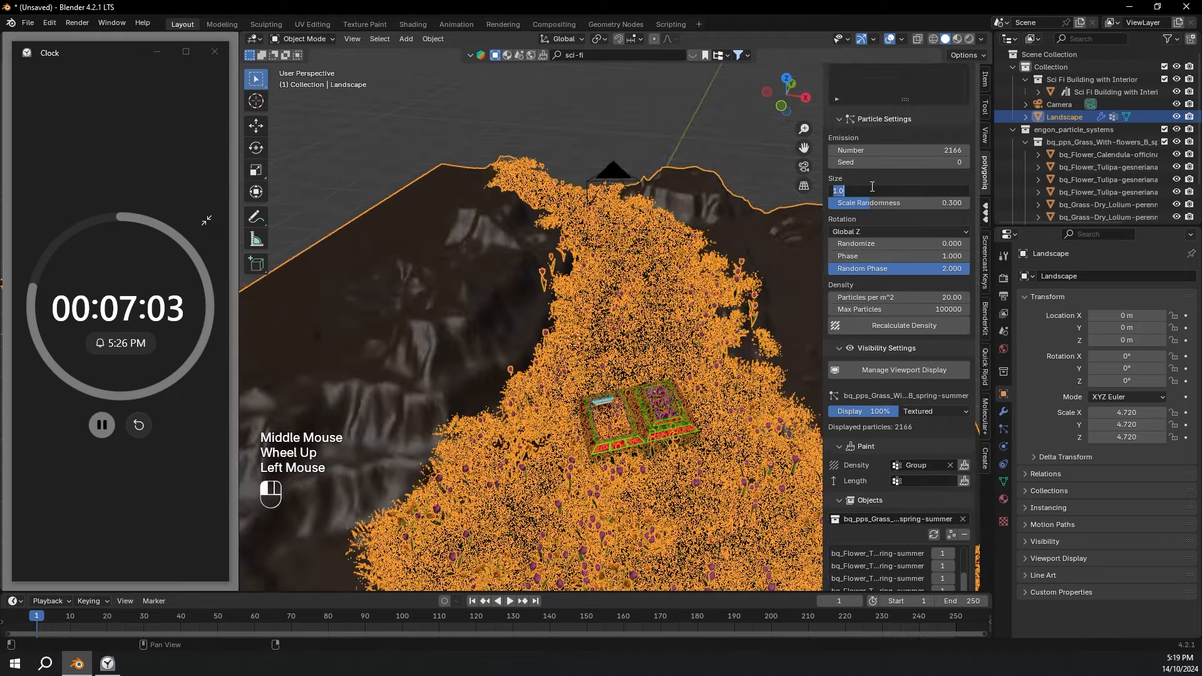
key("Return")
left_click(661, 165)
scroll(659, 168, "up", 1)
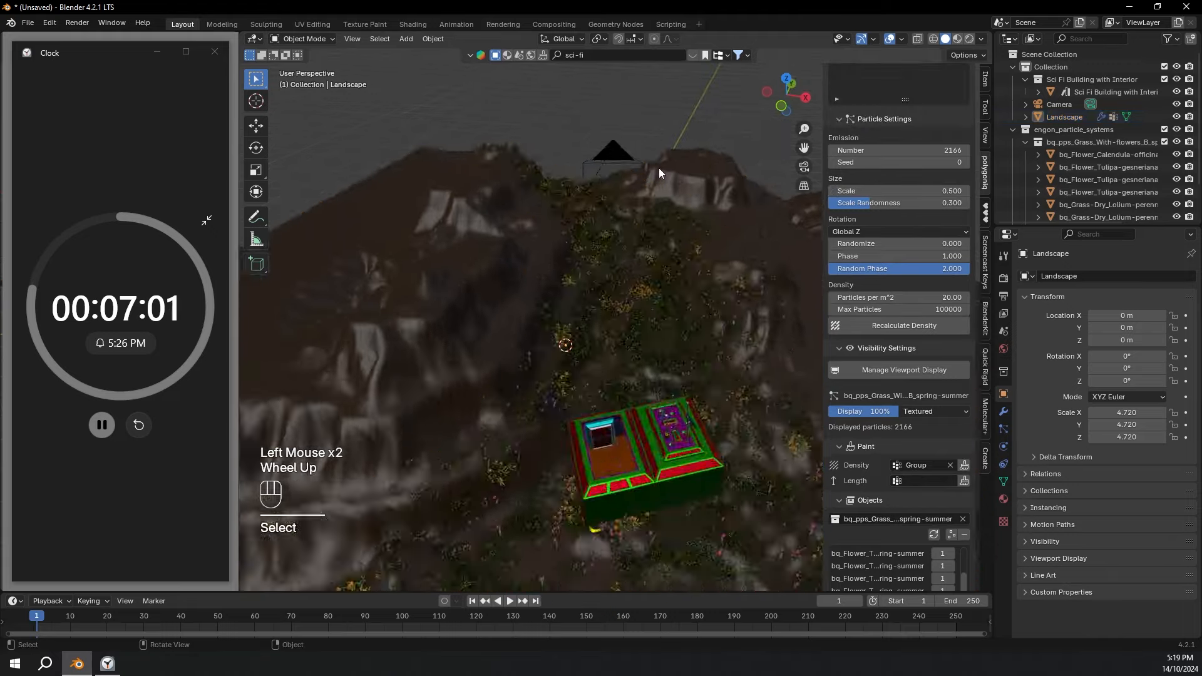
middle_click_drag(658, 168, 674, 140)
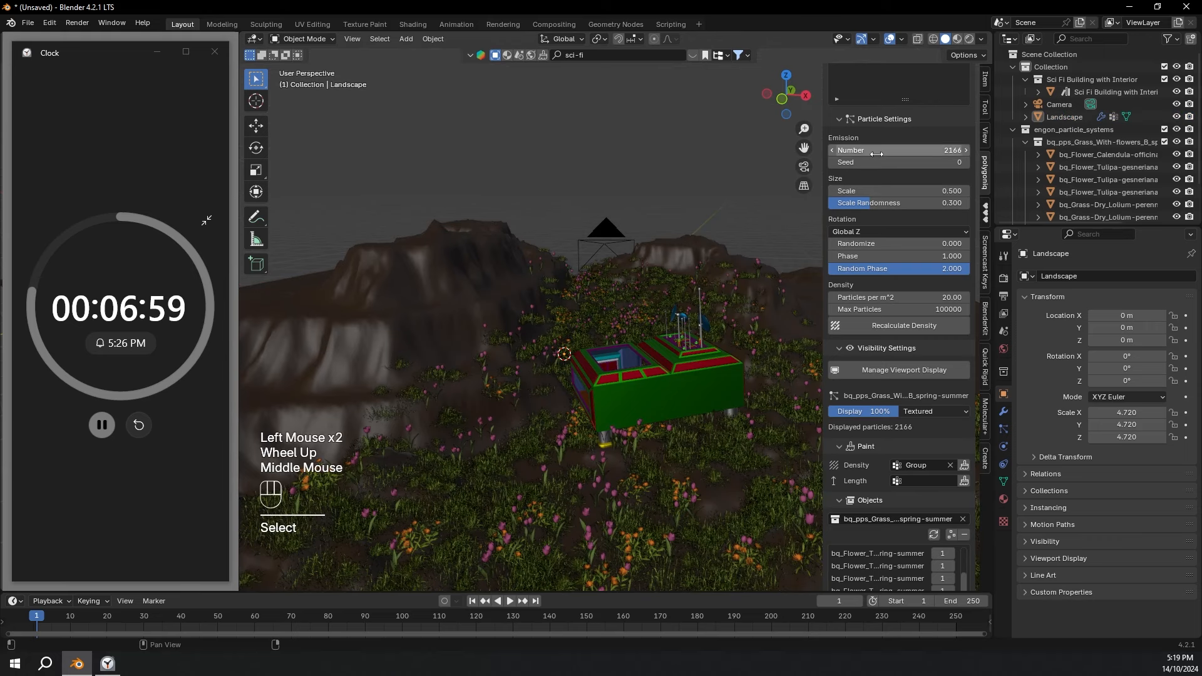
left_click(869, 189)
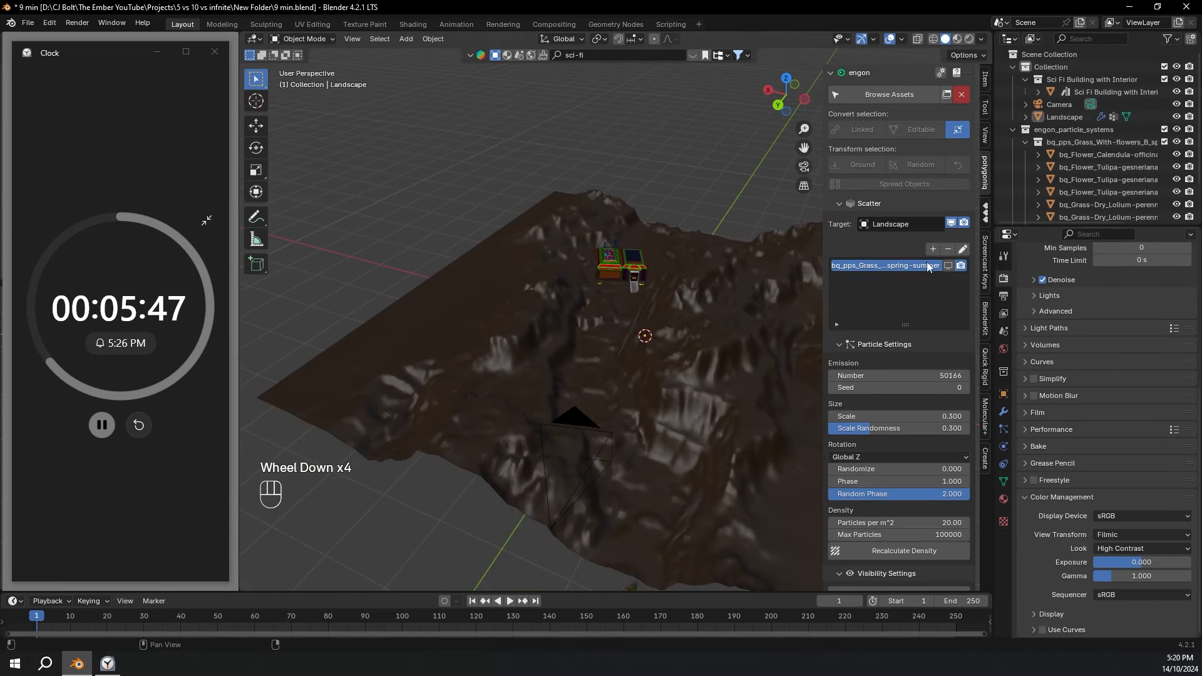
Show the viewport in rendered shading and save the file.
left_click(969, 39)
key("ctrl+s")
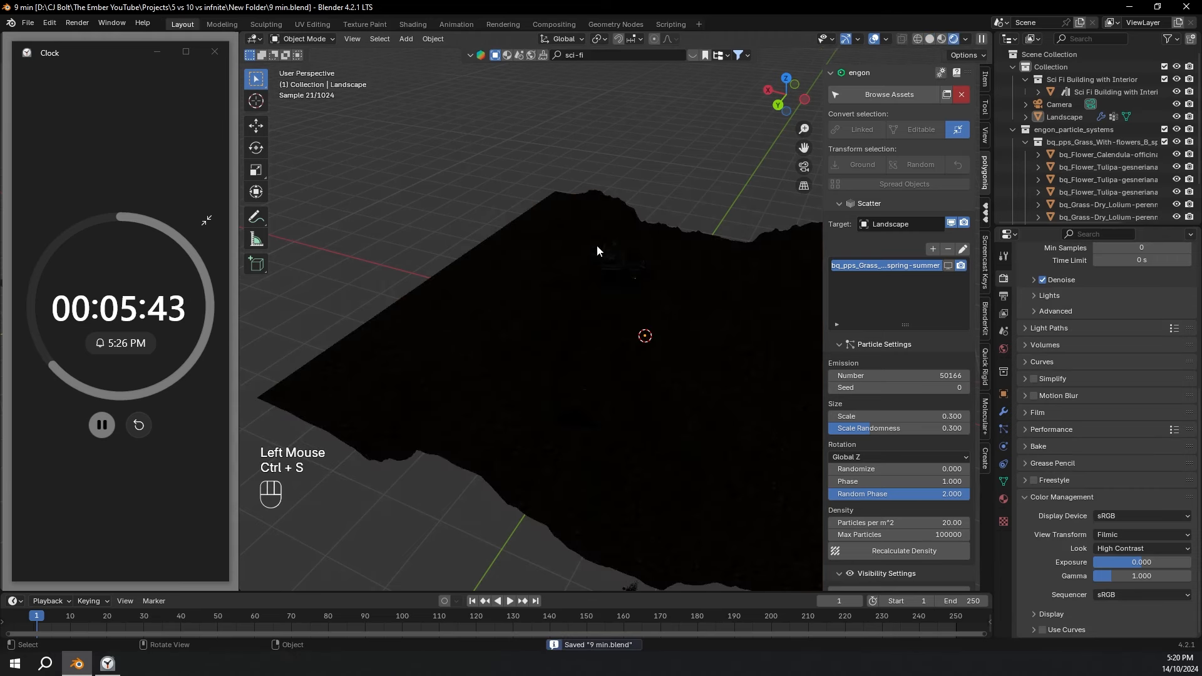
middle_click_drag(596, 245, 604, 266)
Assign a Sky Texture to the world's background color and look through the camera.
left_click(1004, 280)
left_click(1004, 280)
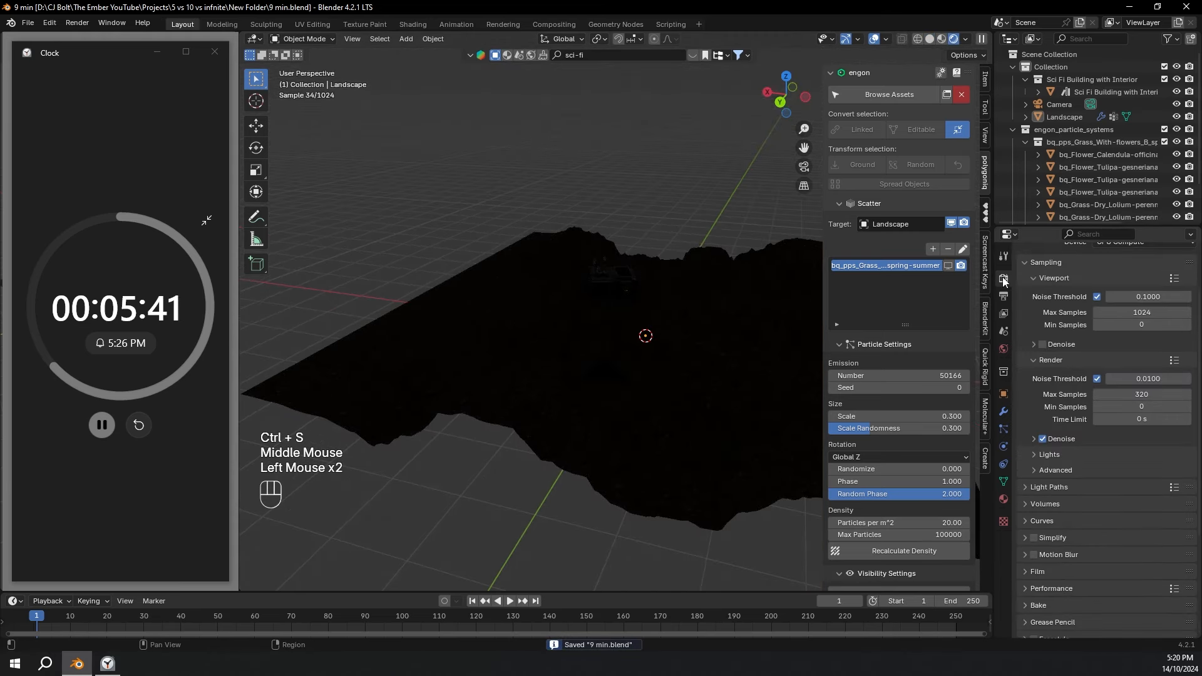
left_click(1004, 349)
left_click(1093, 355)
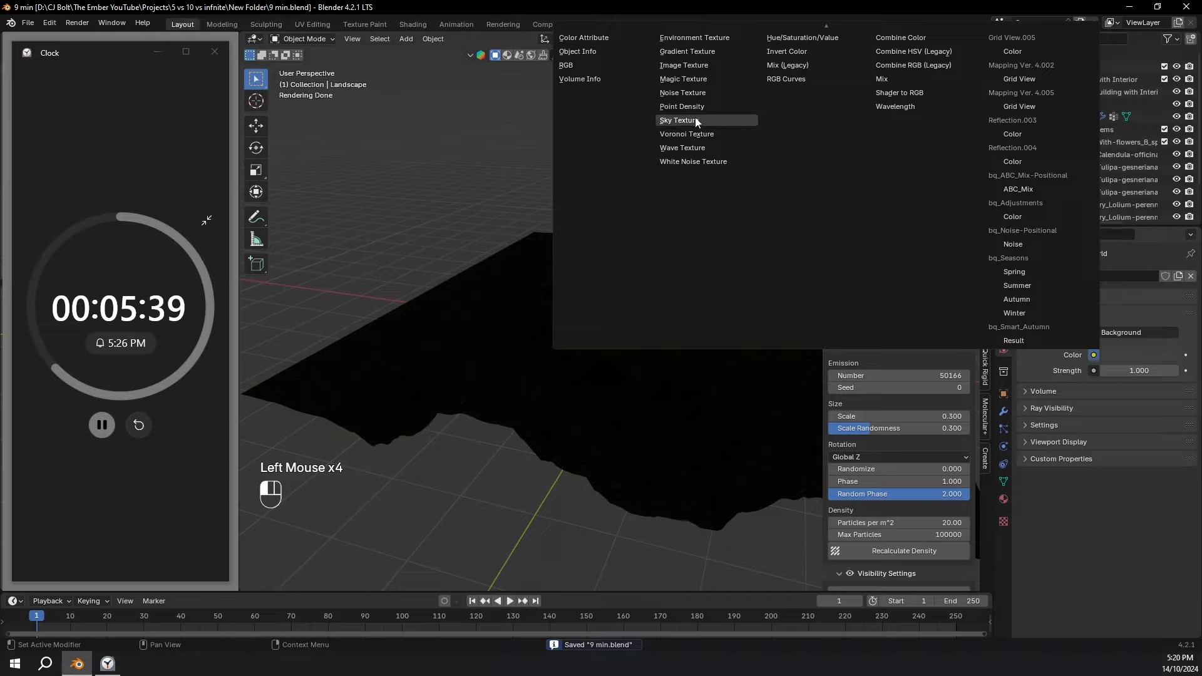
left_click(695, 117)
middle_click_drag(532, 374, 536, 377)
key("KP_0")
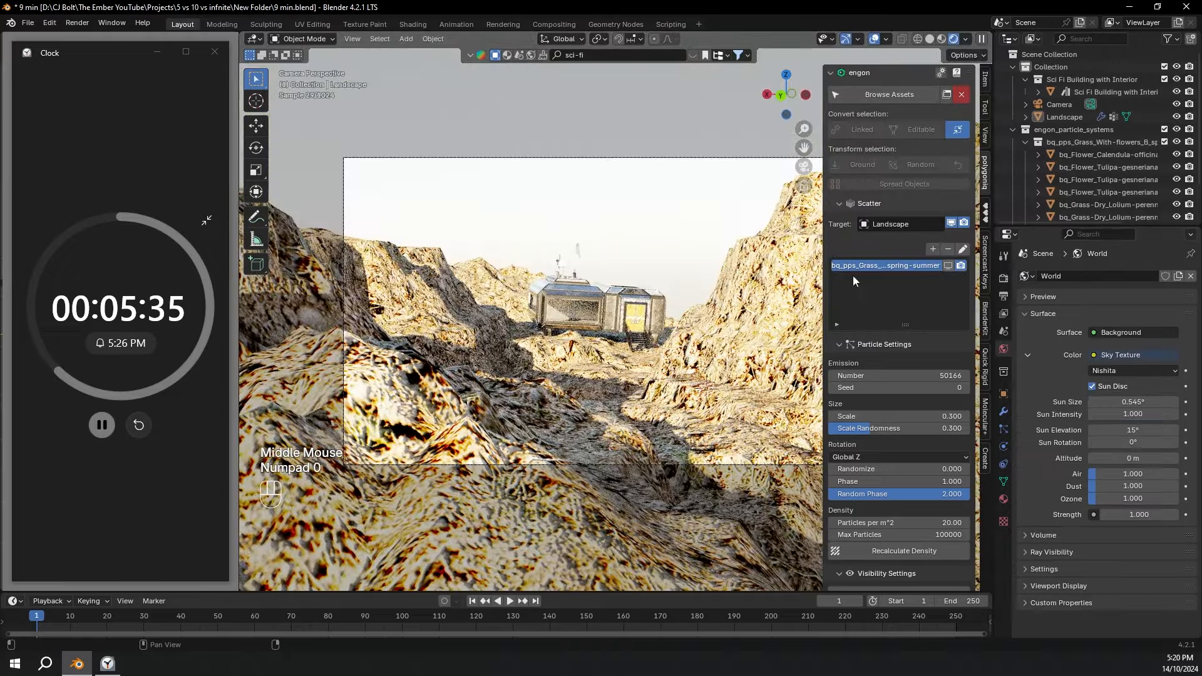
Toggle the flower grass scatter's viewport visibility and adjust the sky's sun rotation.
left_click(722, 277)
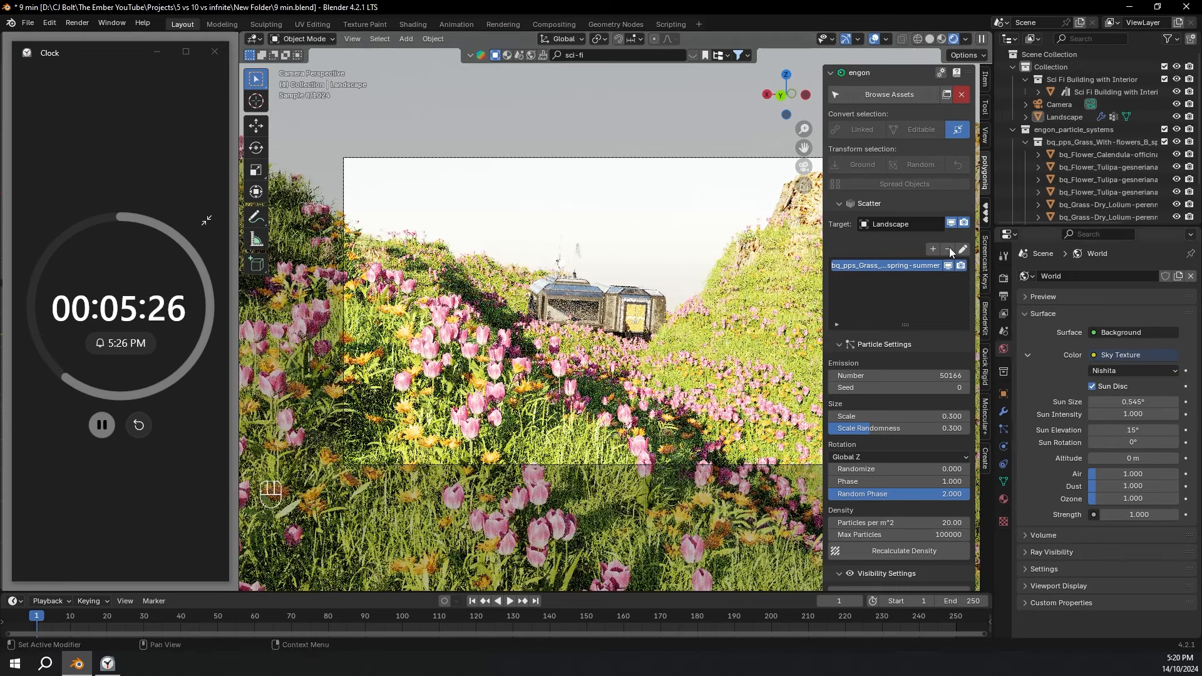
left_click(948, 265)
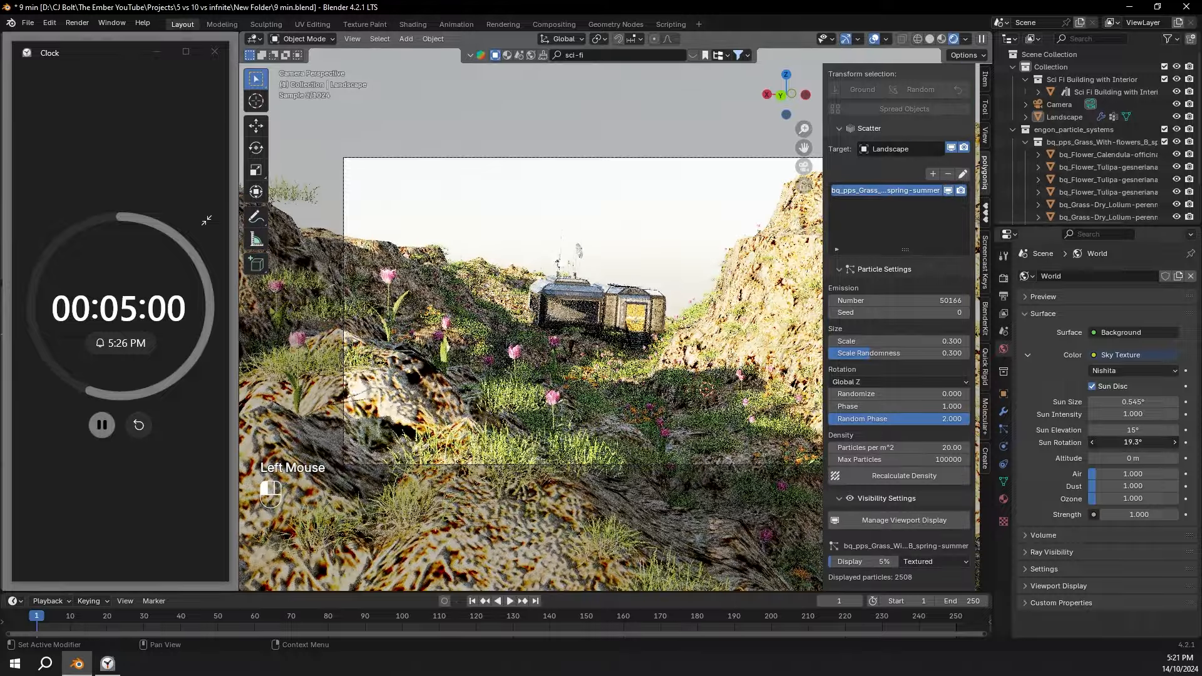
mouse_move(1132, 442)
left_mouse_down()
mouse_move(1114, 447)
mouse_move(1130, 433)
left_mouse_up()
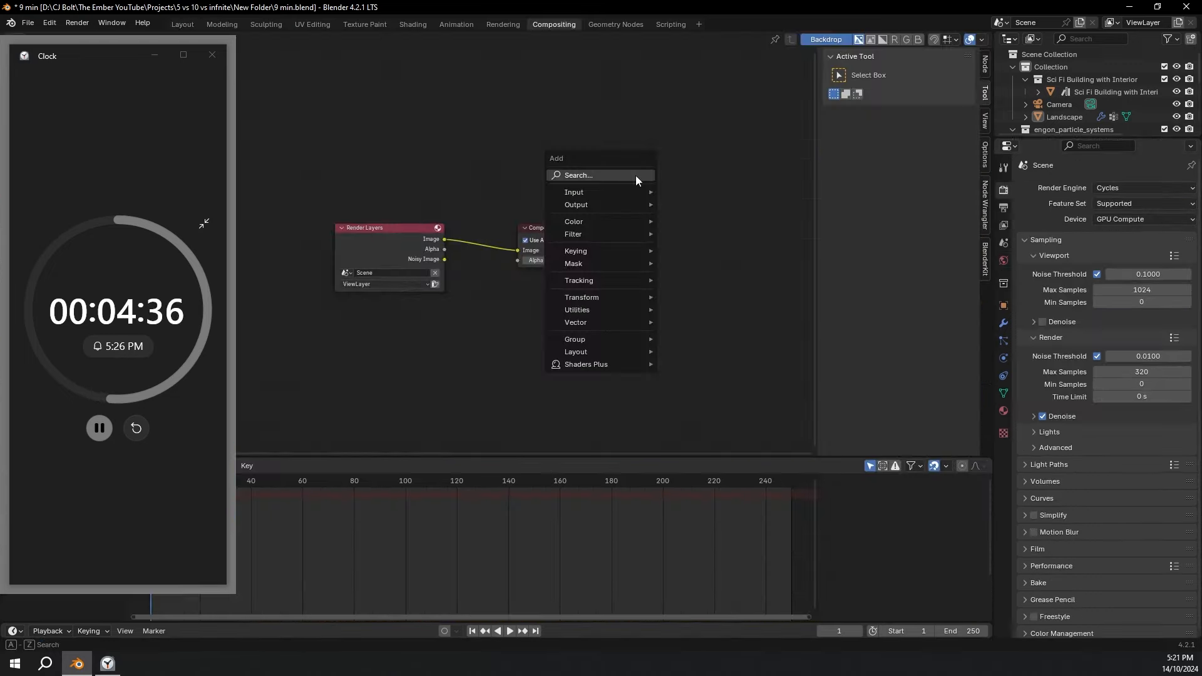
Insert a Glare node between Render Layers and Composite and set it to Fog Glow.
left_click(636, 181)
type("glare")
key("Return")
left_click(431, 197)
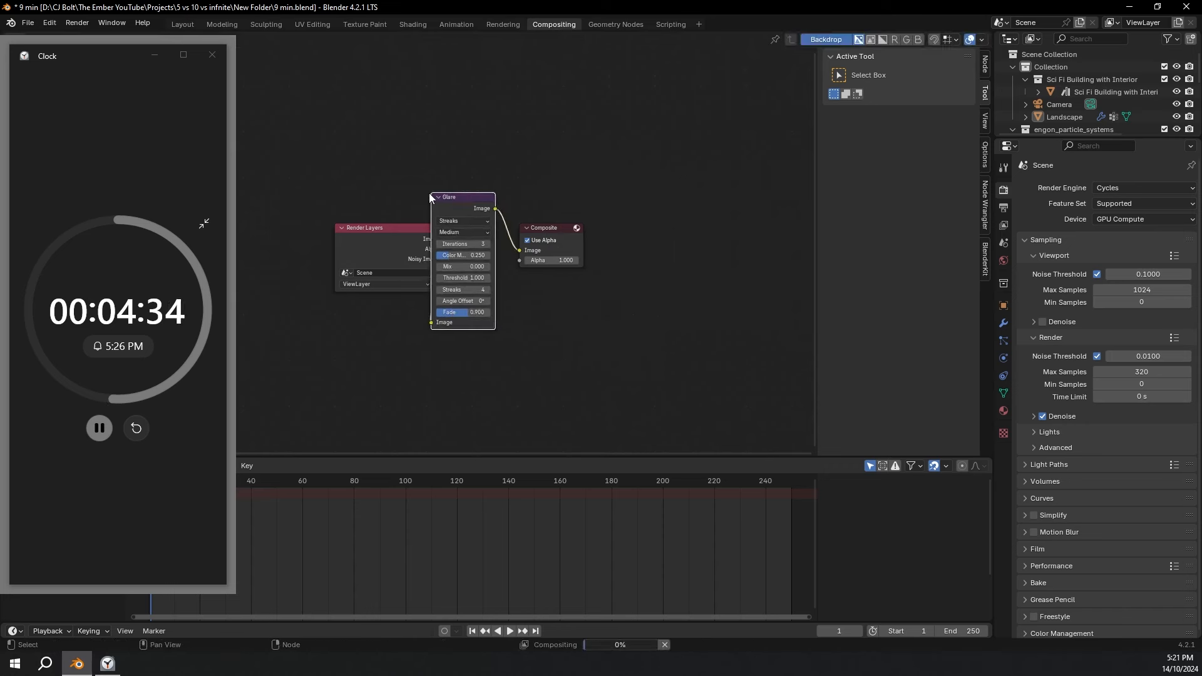
left_click(484, 221)
left_click(489, 274)
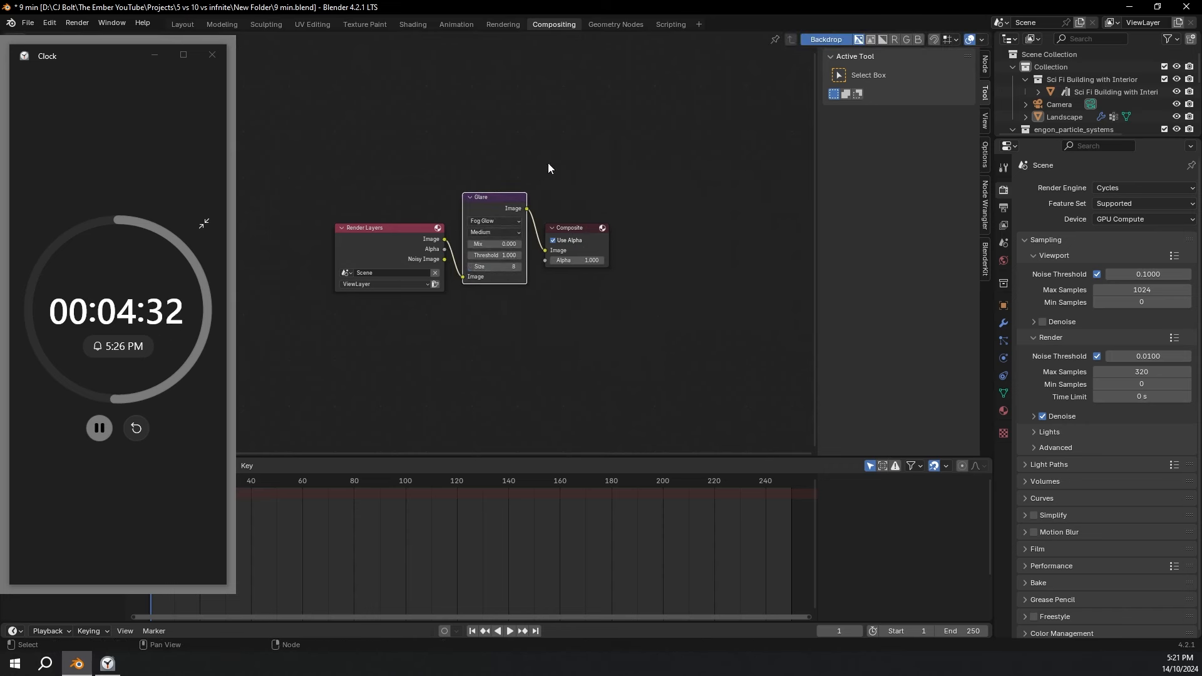
Insert a Lens Distortion node between the Glare and Composite nodes.
key("shift+a")
left_click(536, 184)
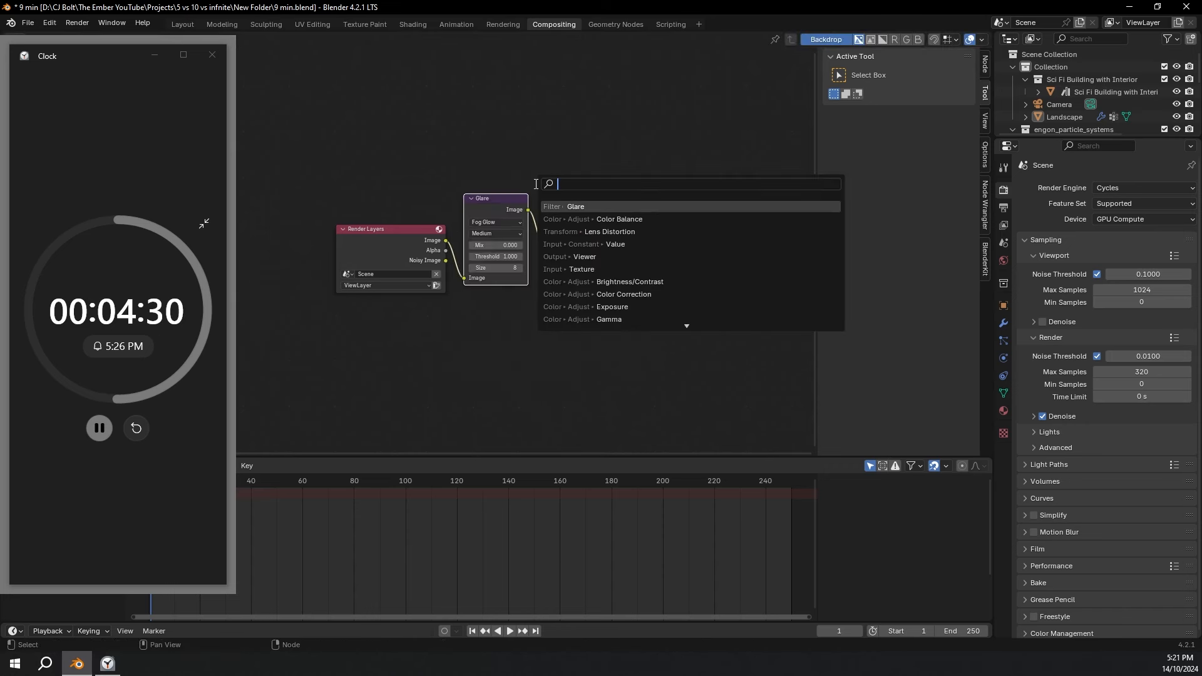
key("Down")
key("Down")
key("Return")
left_click(567, 249)
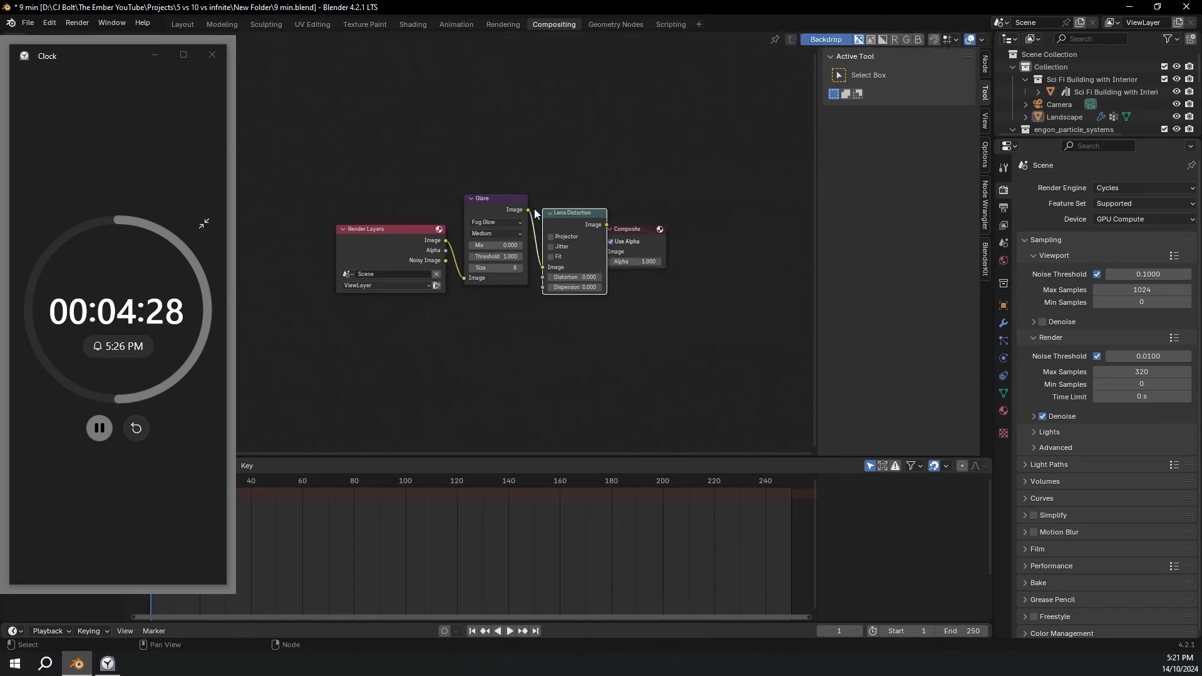
Enable Jitter and Fit on the Lens Distortion node and set its Distortion to 0.05.
scroll(574, 270, "up", 2)
double_click(662, 289)
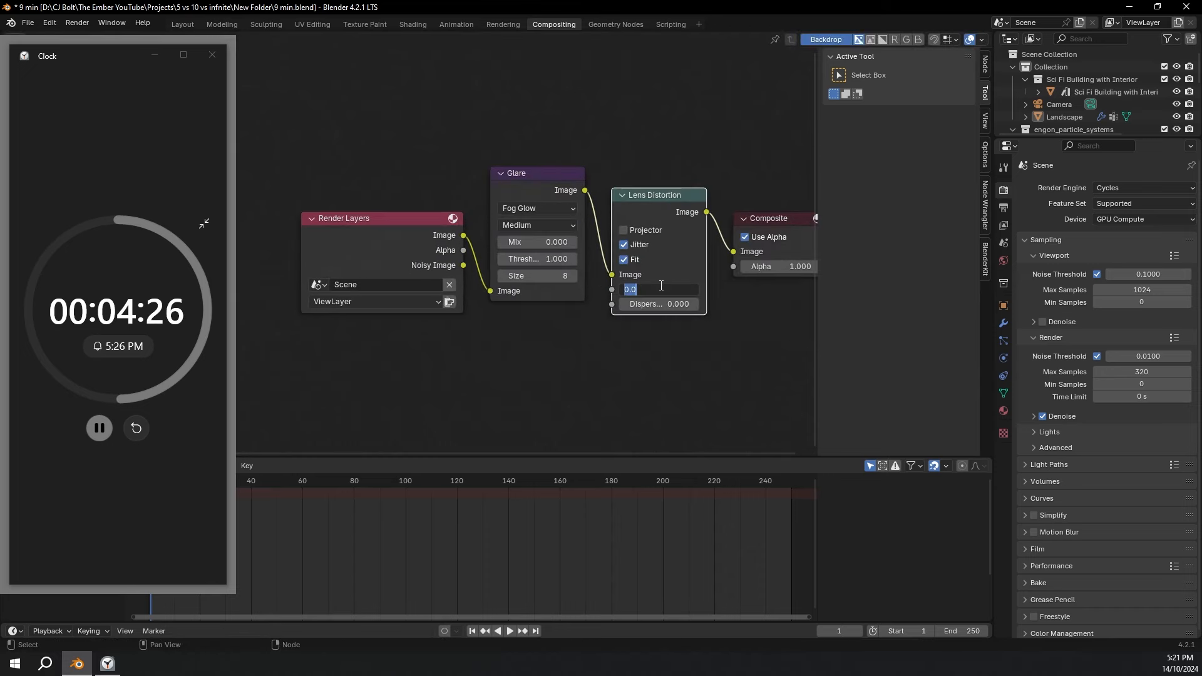
type(".0")
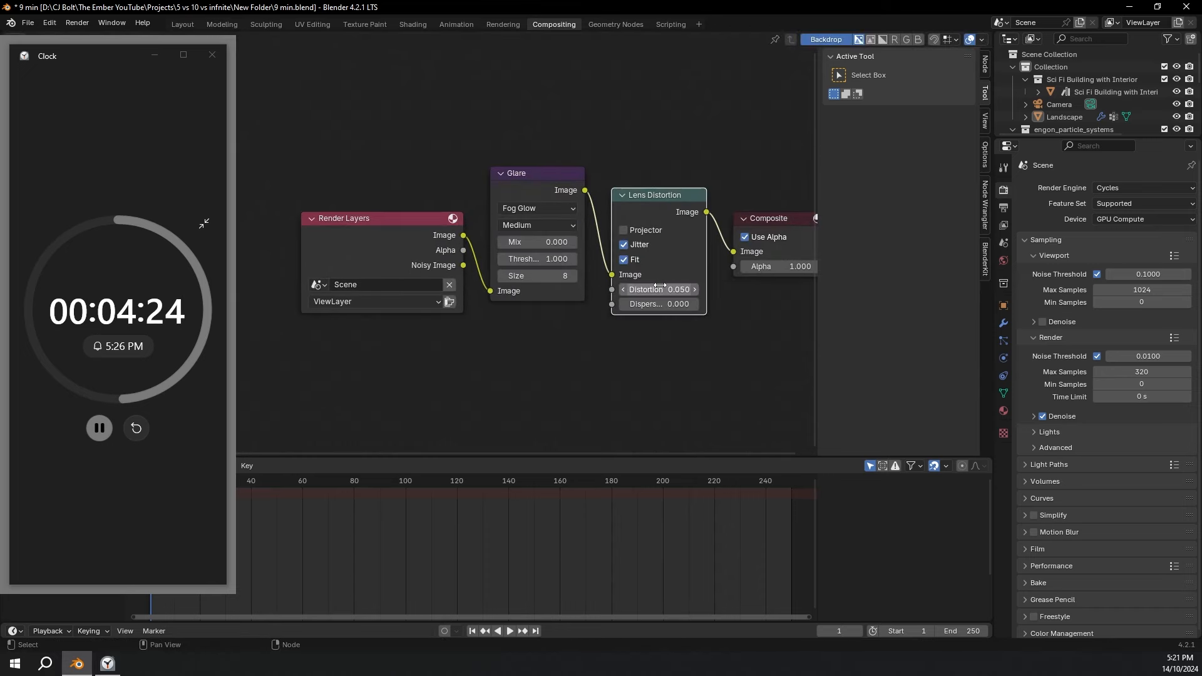
key("Return")
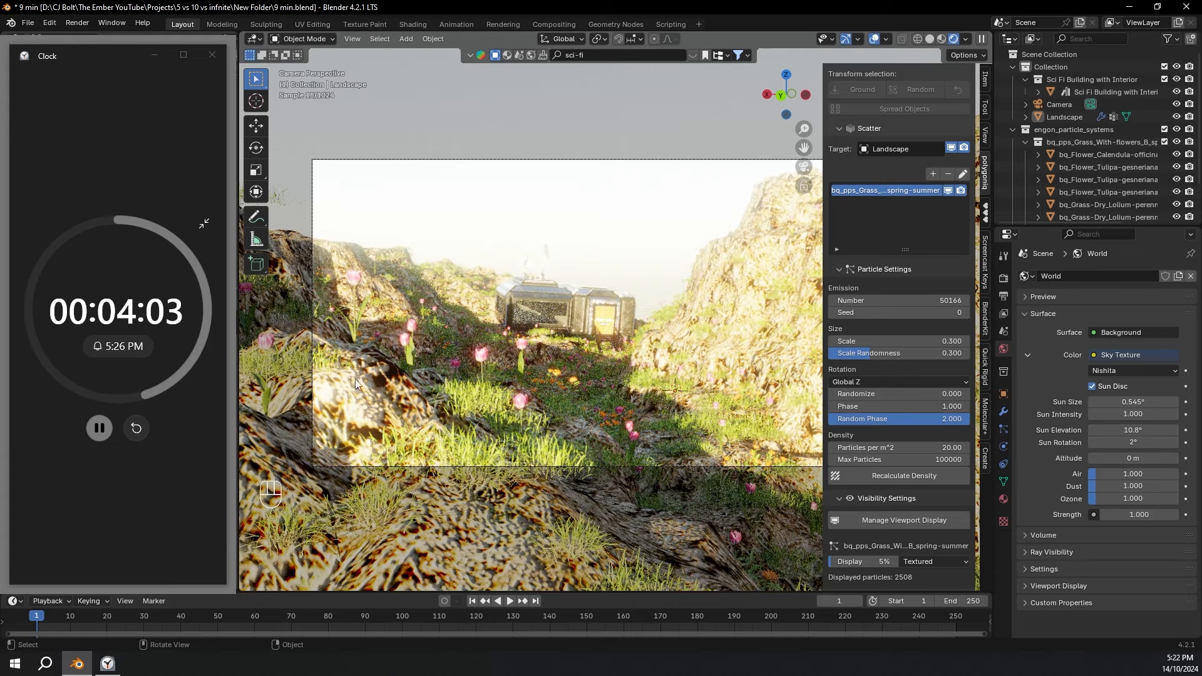
Show the viewport in solid shading and add the Sci-fi military drone model from the sci-fi asset results.
middle_click_drag(657, 336, 619, 376)
scroll(632, 381, "down", 4)
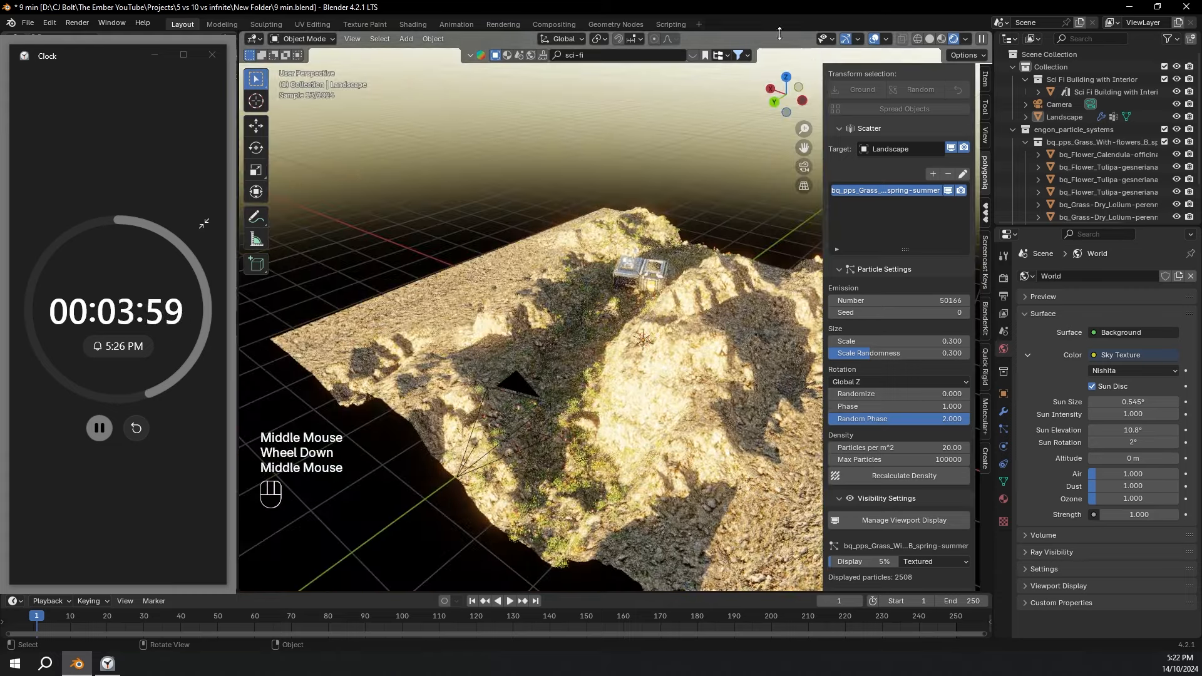
left_click(929, 39)
mouse_move(488, 142)
middle_mouse_down()
mouse_move(644, 144)
mouse_move(616, 152)
mouse_move(595, 180)
middle_mouse_up()
left_click(694, 56)
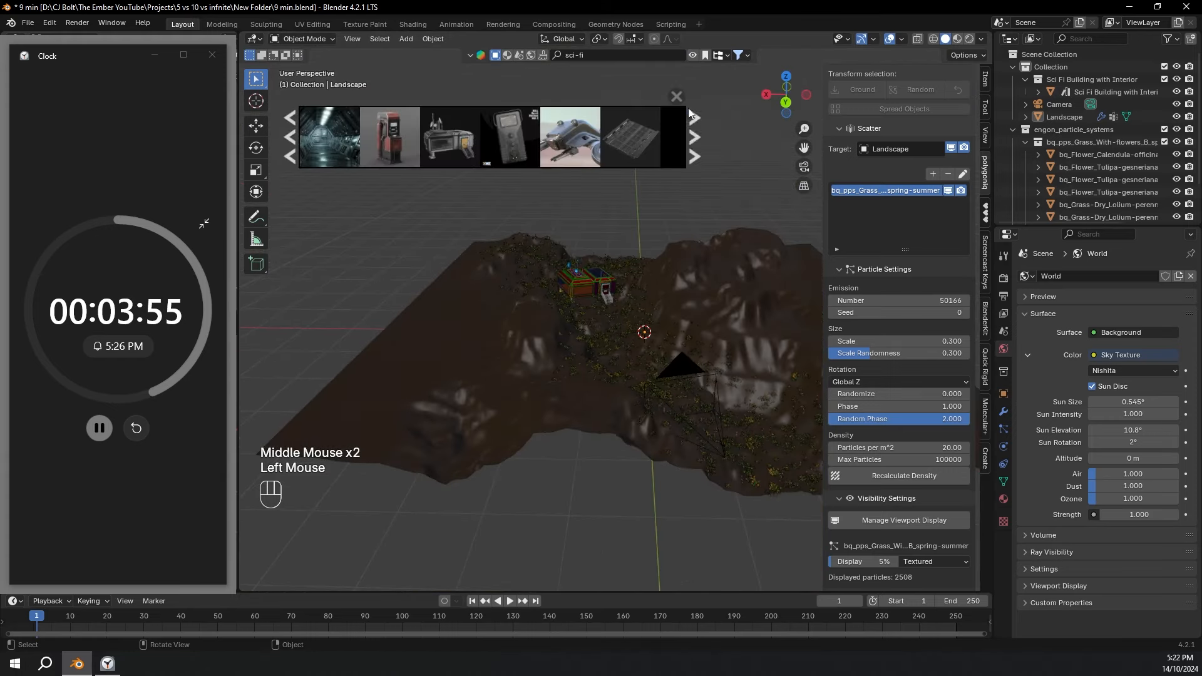
left_click(570, 138)
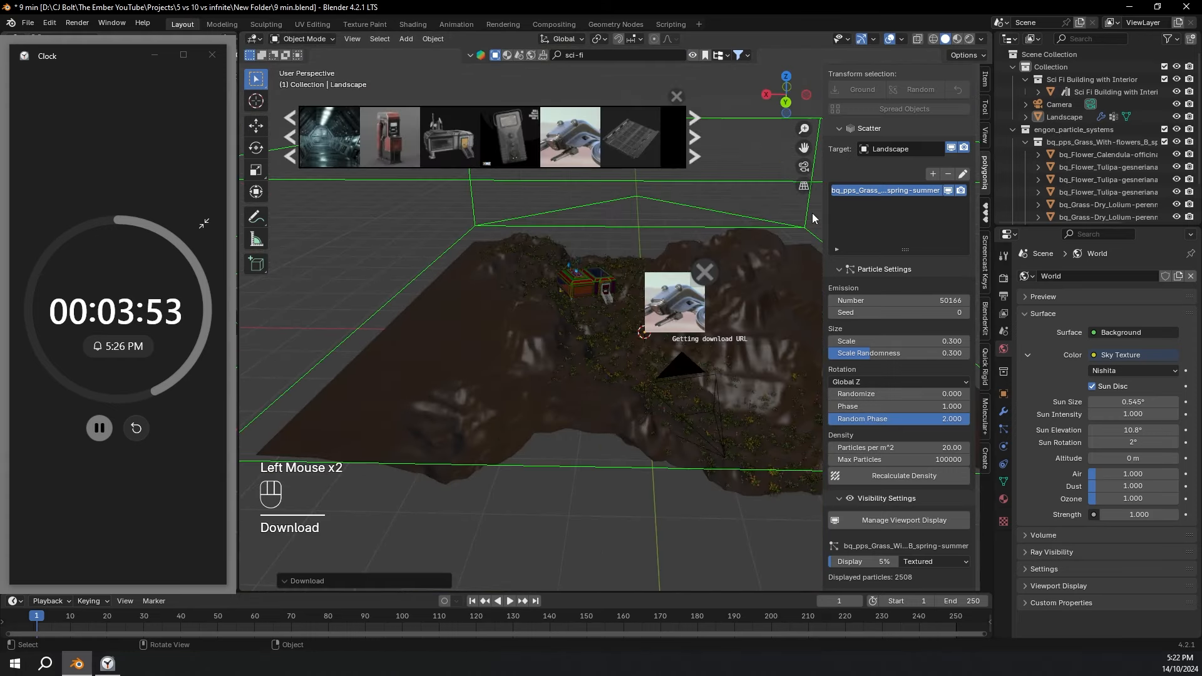
Scale the military drone down to about 0.43.
key("s")
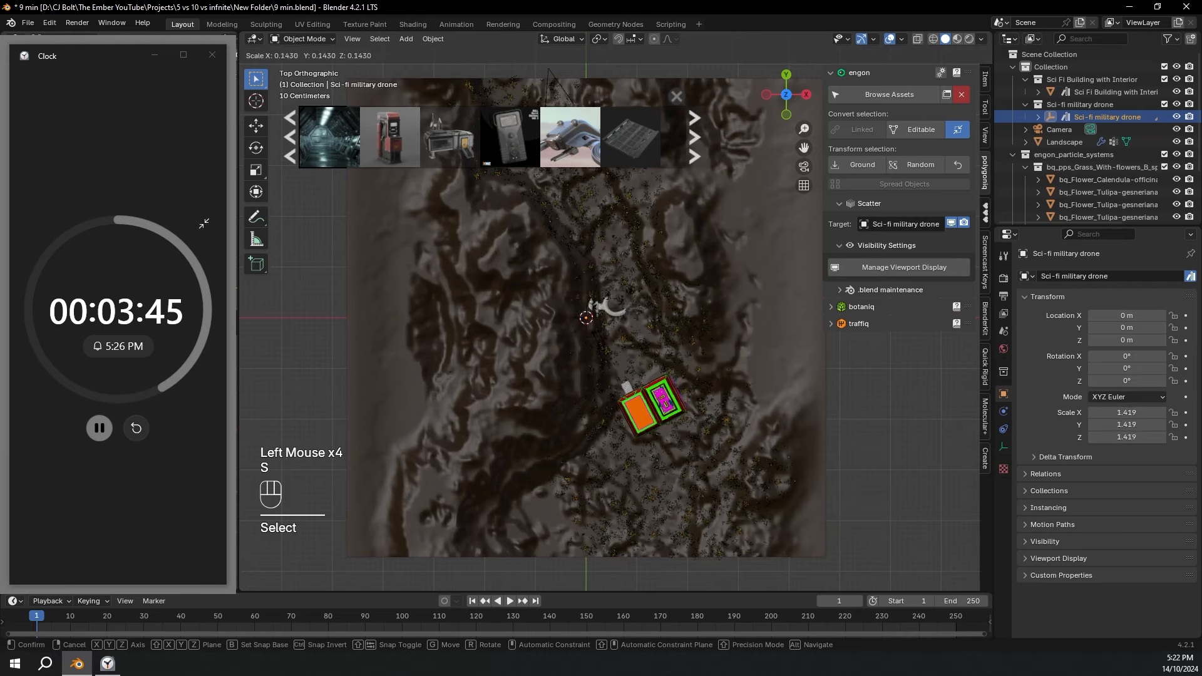
left_click(664, 367)
middle_click_drag(663, 367, 640, 358, "shift")
scroll(640, 355, "up", 2)
key("s")
left_click(663, 361)
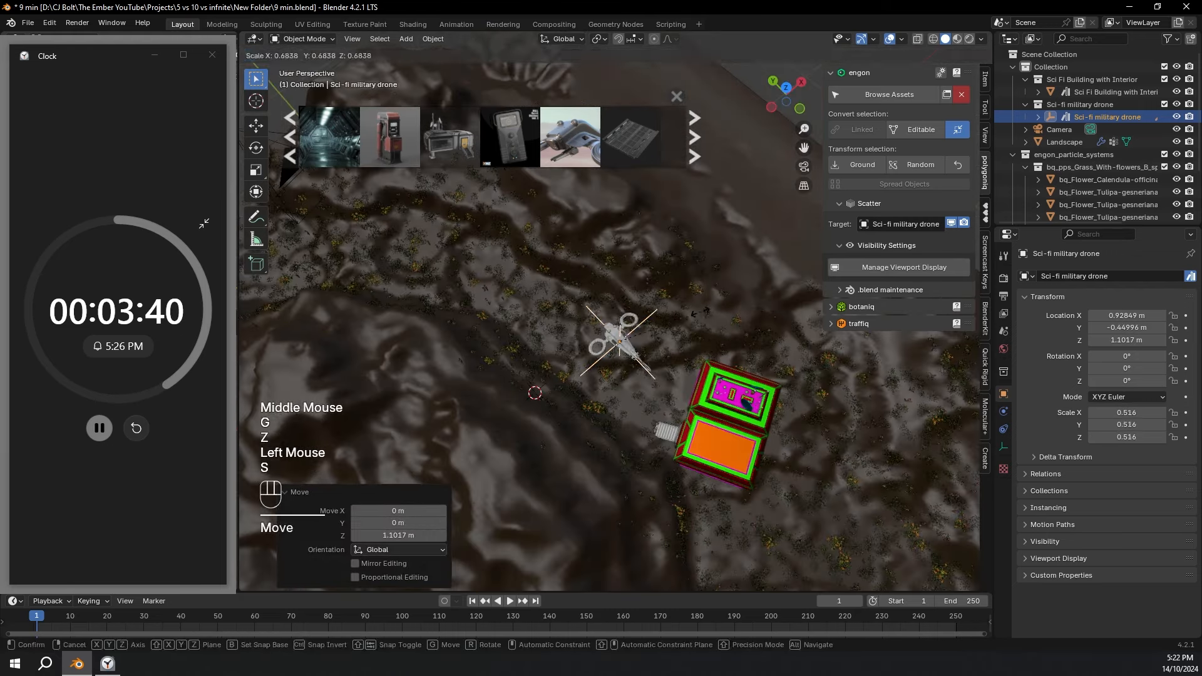
Move the military drone into the air beside the sci-fi building.
key("g")
left_click(579, 310)
key("g")
left_click(588, 254)
middle_click_drag(589, 253, 626, 281)
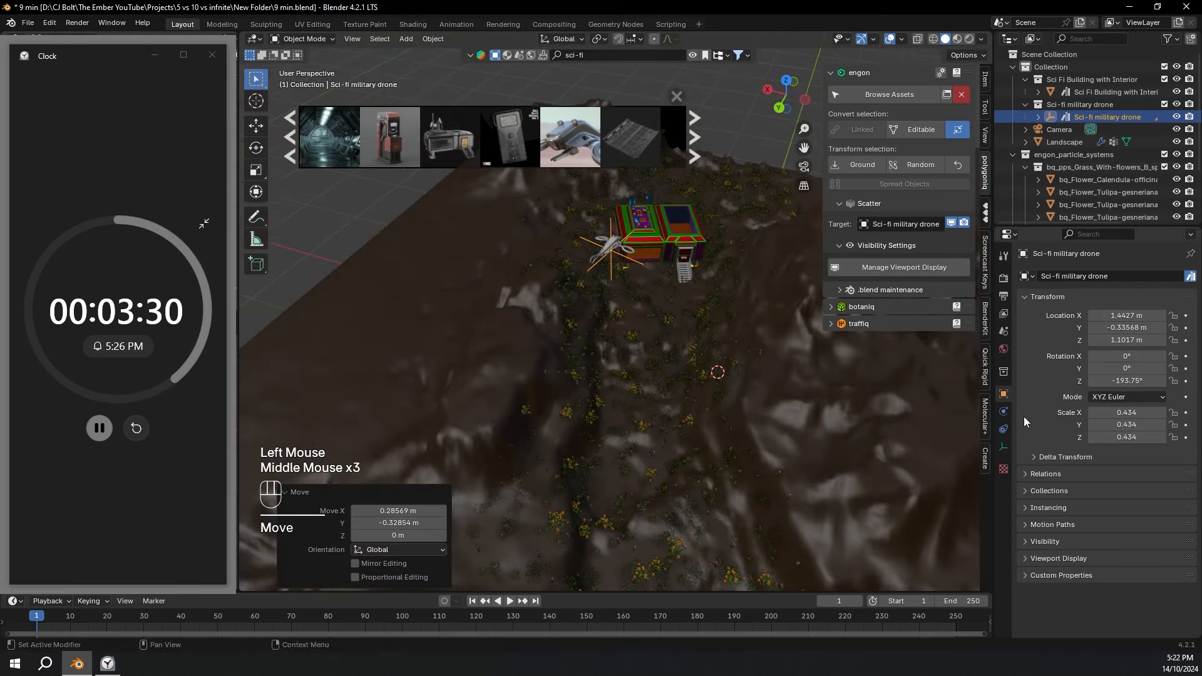
Enable Motion Blur in the scene's render settings.
left_click(1004, 311)
left_click(1003, 297)
left_click(1004, 313)
left_click(1004, 315)
left_click(1004, 330)
left_click(1003, 295)
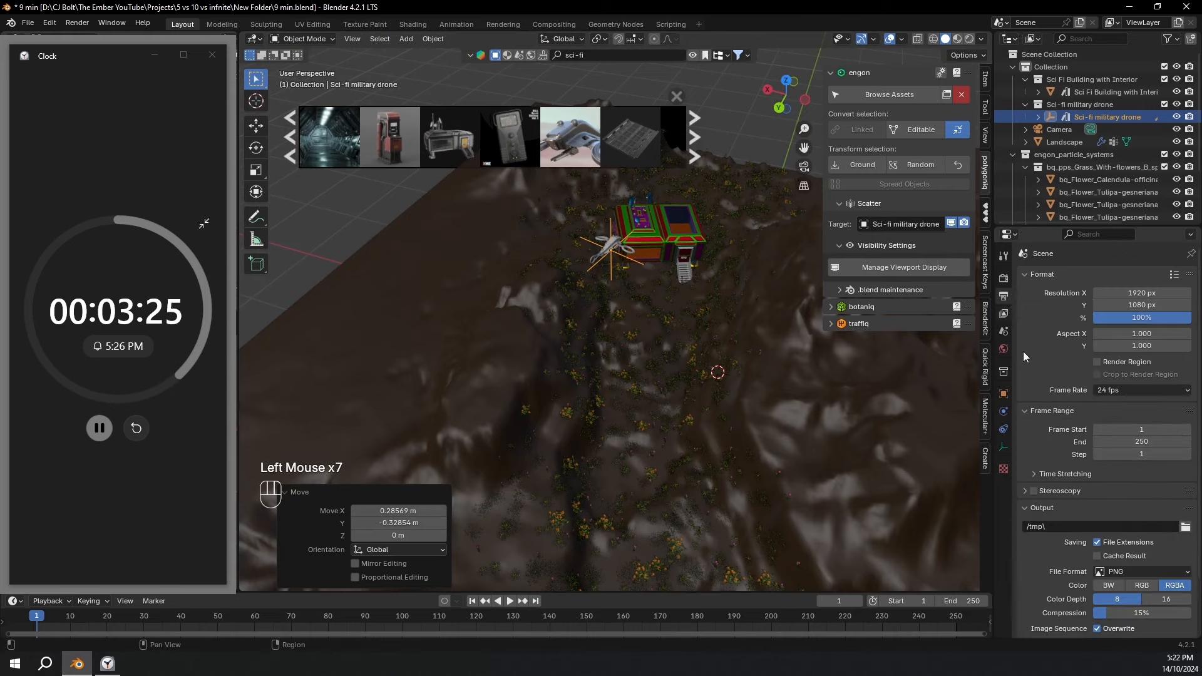
left_click(1005, 280)
scroll(1043, 618, "down", 2)
left_click(1033, 495)
Tilt the military drone by rotating it about the X axis.
middle_click_drag(719, 291, 714, 285)
key("r")
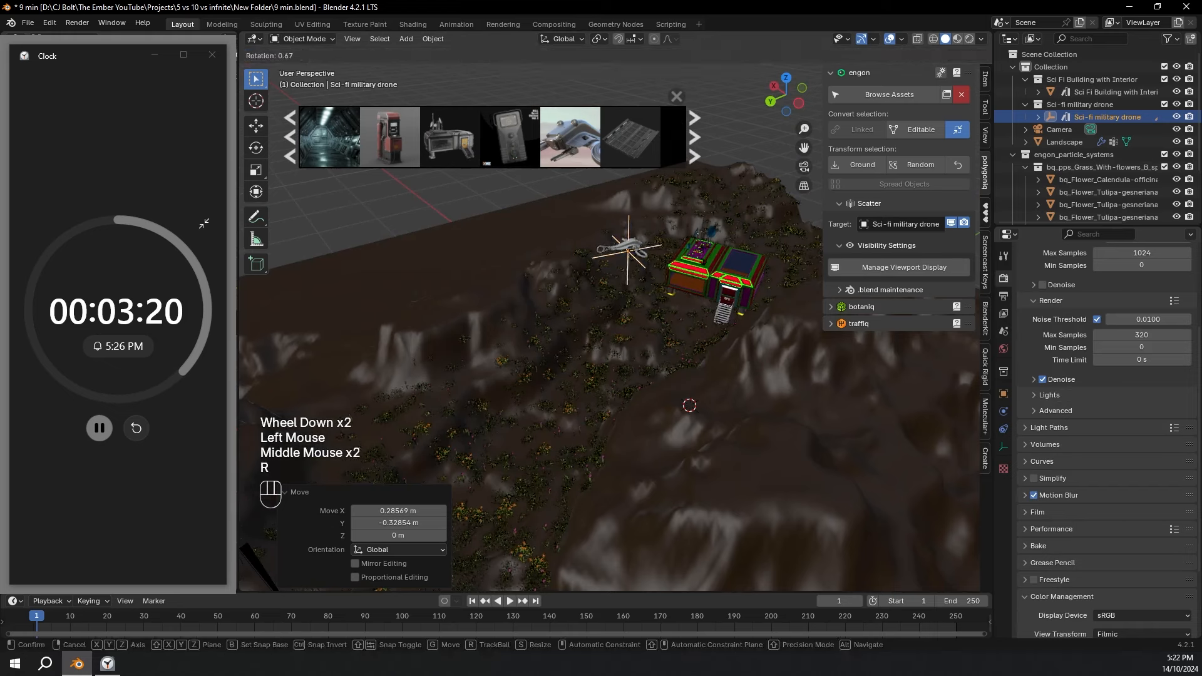
key("x")
left_click(751, 209)
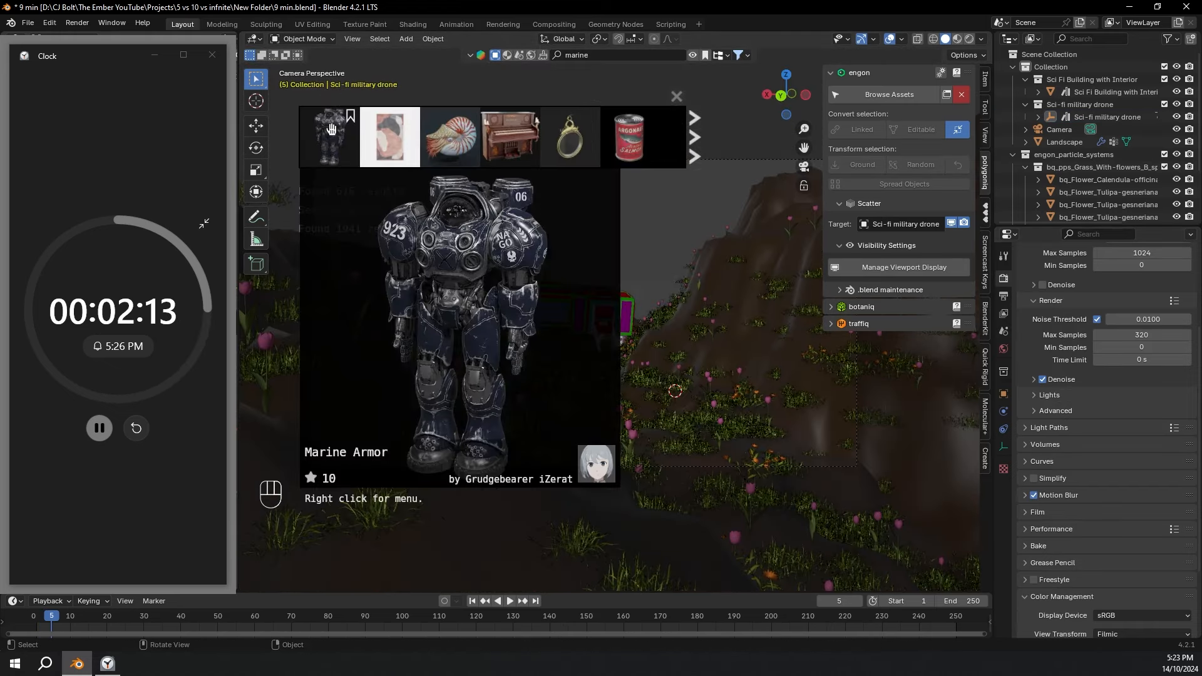
Add the Marine Armor model from the marine asset results to the canyon and select it.
left_click_drag(329, 137, 691, 242)
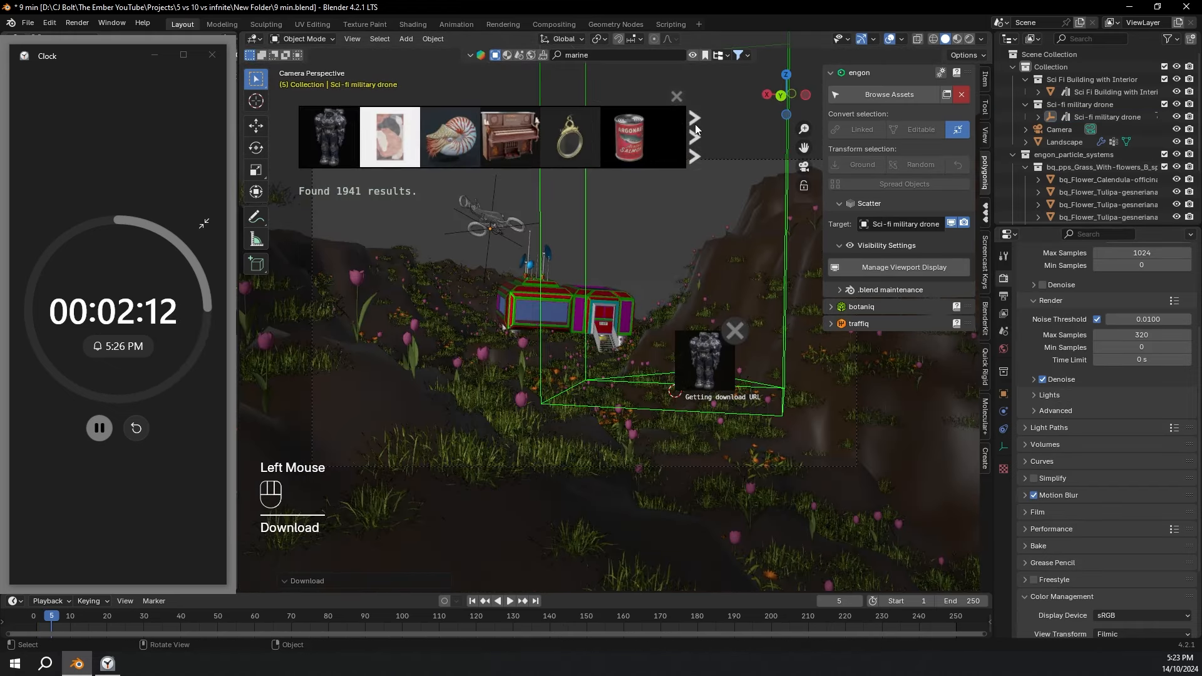
left_click(676, 96)
middle_click_drag(732, 137, 717, 167)
left_click(734, 113)
left_click(745, 148)
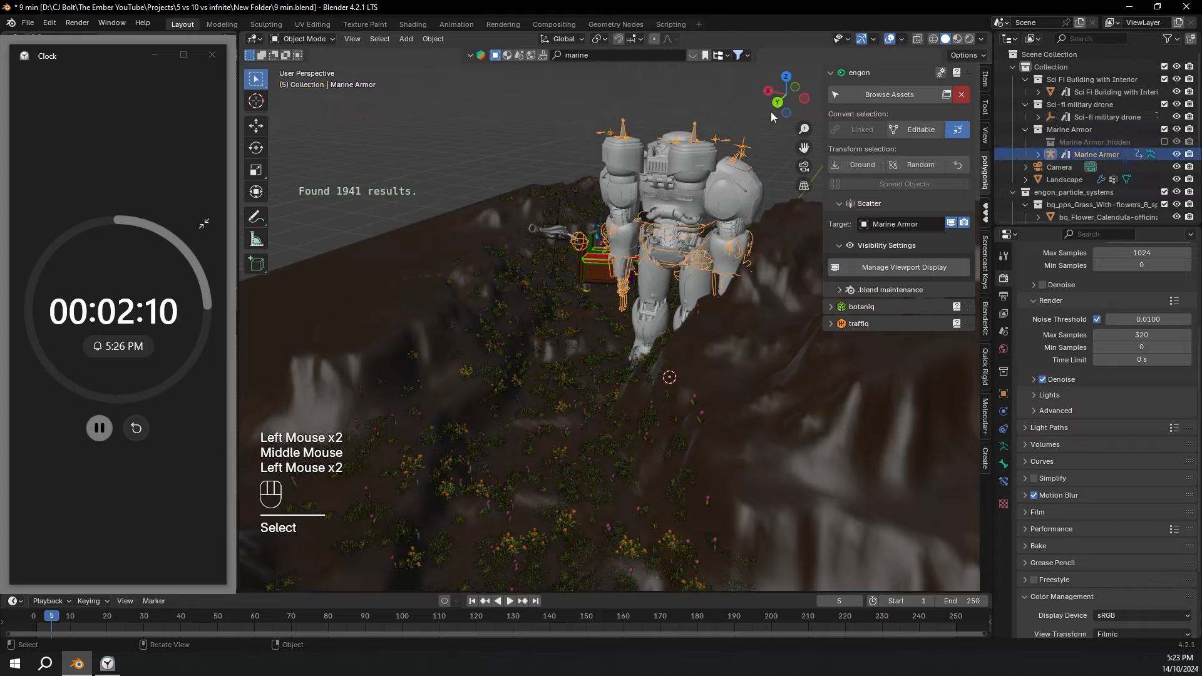
Move the Marine Armor along the canyon away from the building and scale it down.
left_click(787, 79)
scroll(640, 199, "down", 3)
key("g")
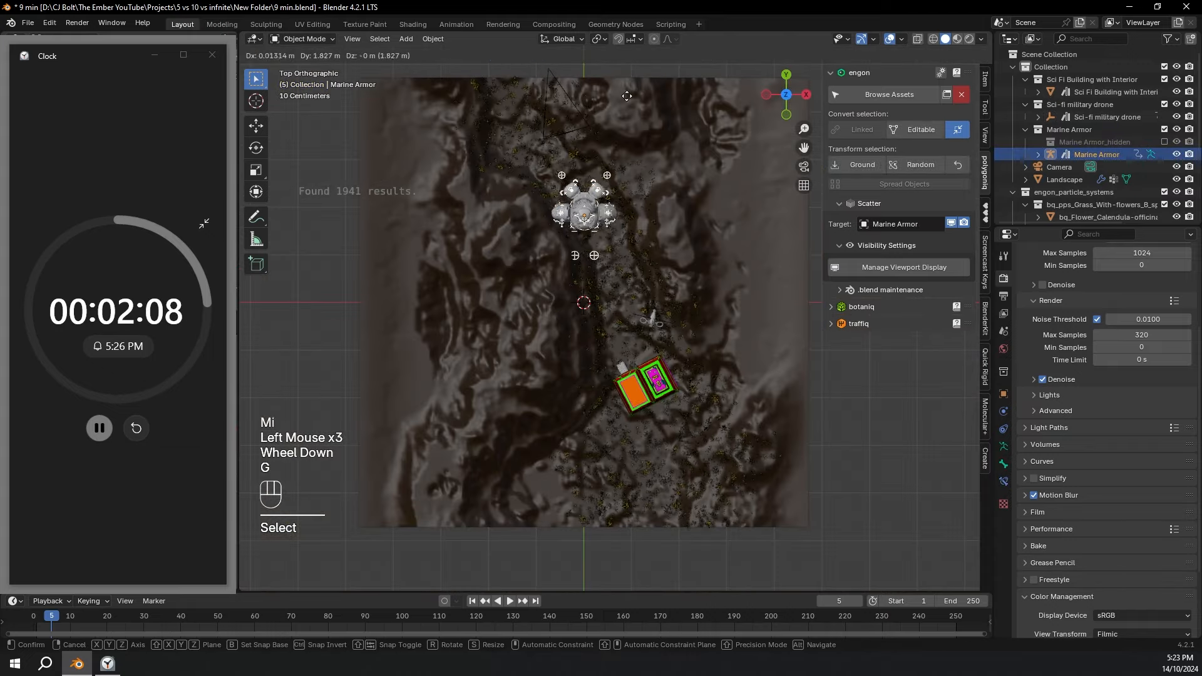
left_click(652, 103)
key("s")
left_click(617, 150)
Scale the Marine Armor down by a factor of about 0.44 and look through the camera.
left_click(786, 115)
scroll(632, 219, "up", 3)
middle_click_drag(632, 219, 657, 238)
key("s")
left_click(804, 166)
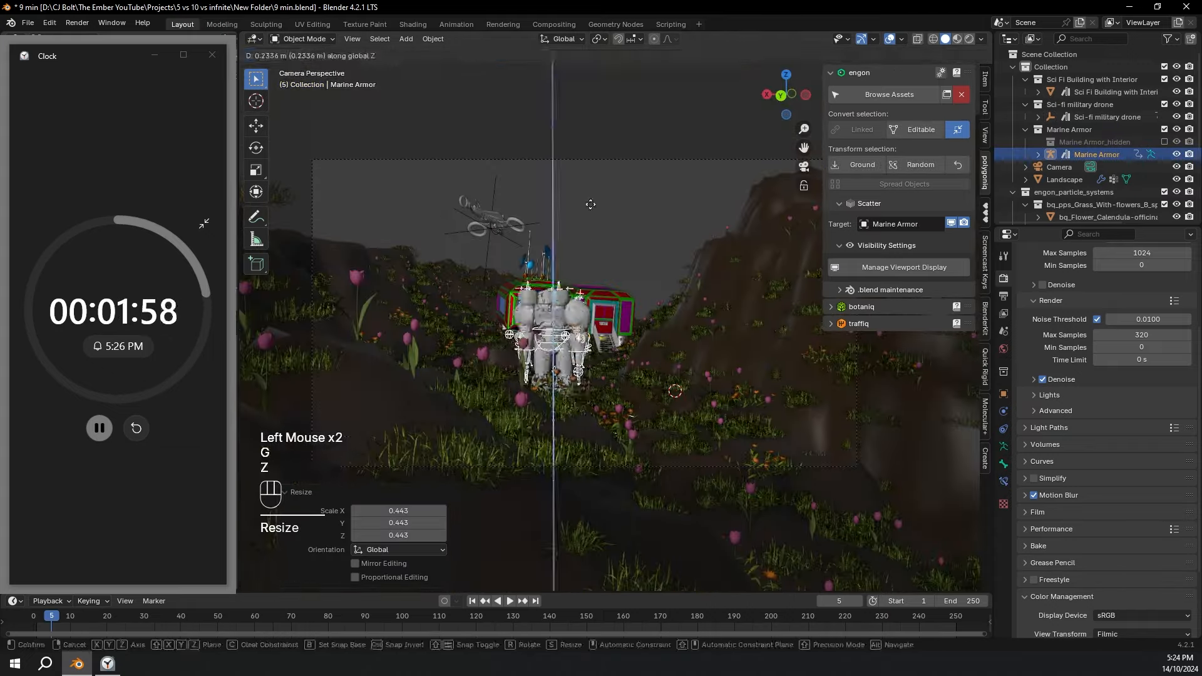
Rotate the Marine Armor about the Z axis and adjust its height above the ground.
left_click(577, 277)
key("r")
key("z")
left_click(594, 212)
middle_click_drag(593, 212, 651, 219)
key("g")
key("z")
key("KP_0")
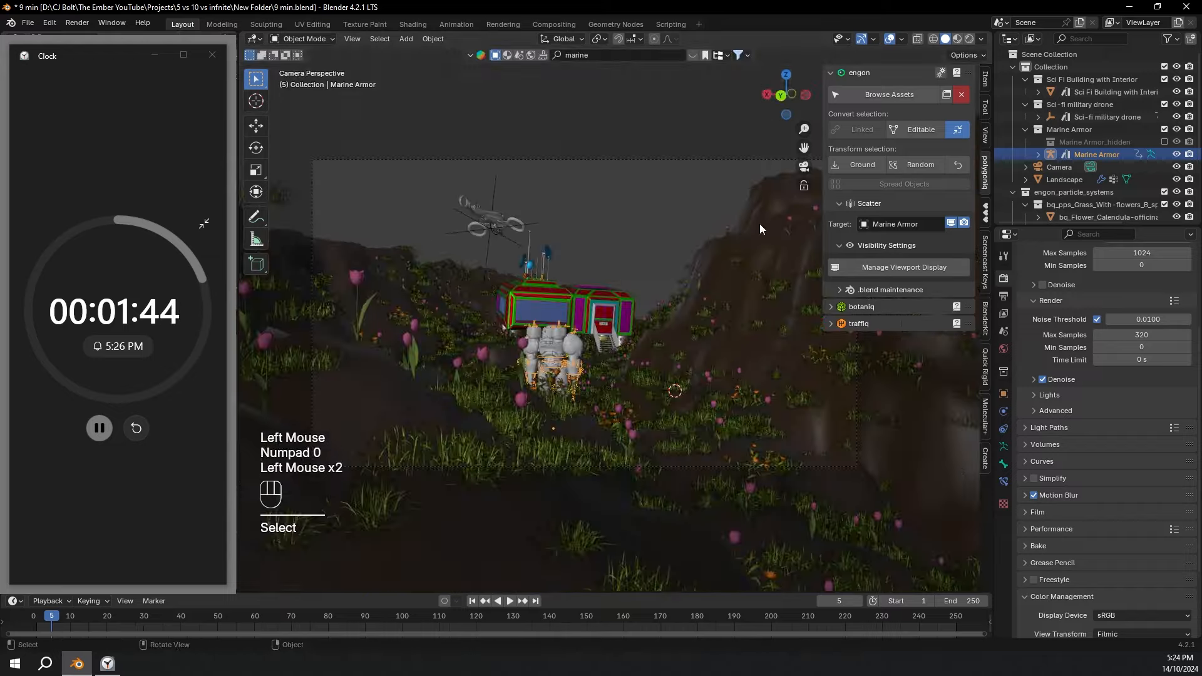
Reposition the Marine Armor in front of the sci-fi building.
key("g")
left_click(609, 166)
scroll(609, 167, "up", 3)
middle_click_drag(609, 167, 570, 332)
scroll(570, 332, "up", 2)
Play the animation briefly, return to the first frame and unhide all objects.
key("space")
key("h")
key("space")
key("shift+Left")
key("alt+h")
Raise the Marine Armor about 0.12 m along Z and check it through the camera.
key("g")
key("z")
left_click(504, 390)
key("KP_0")
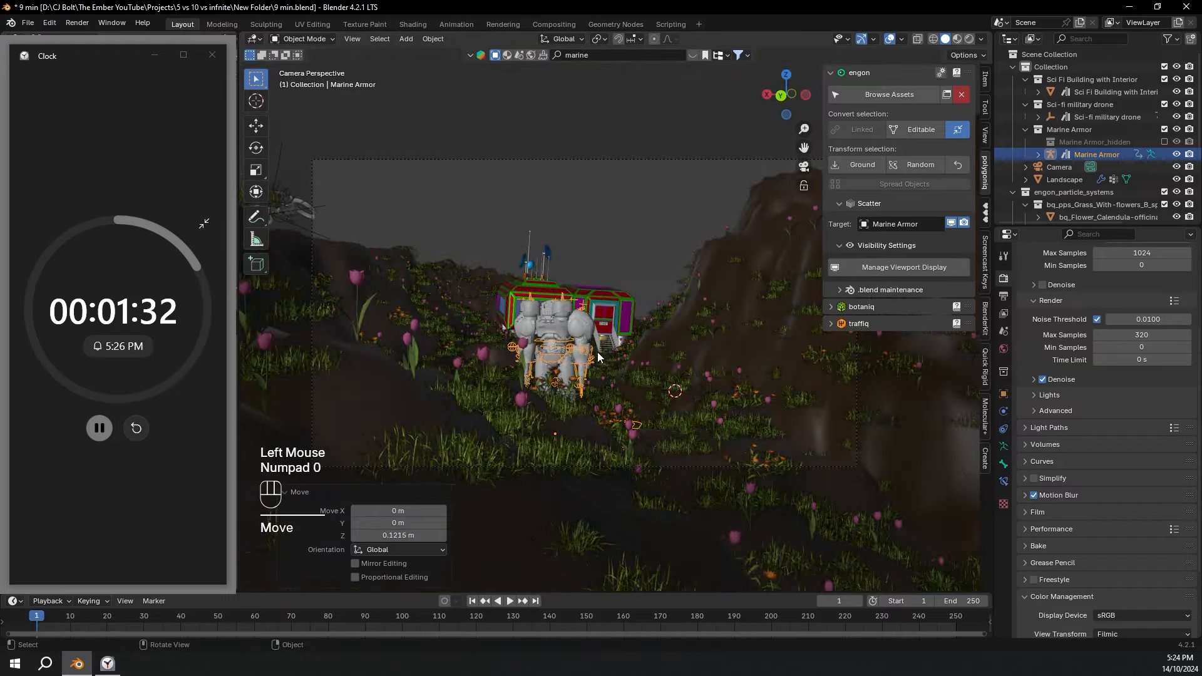
Switch the Marine Armor rig to Pose Mode.
scroll(504, 390, "up", 1)
scroll(505, 394, "up", 2)
middle_click_drag(505, 394, 617, 336, "shift")
key("ctrl+Tab")
middle_click_drag(657, 408, 618, 404, "shift")
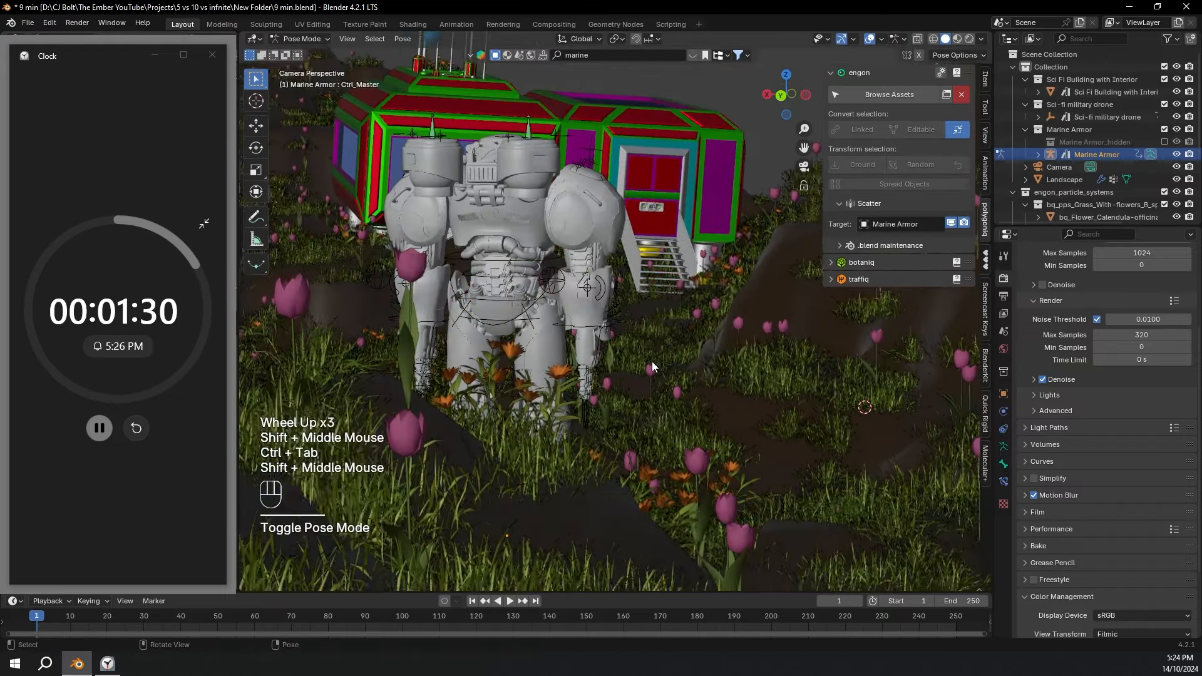
Curl the thumb of the Marine Armor's right hand by scaling its control bone down.
key("grave")
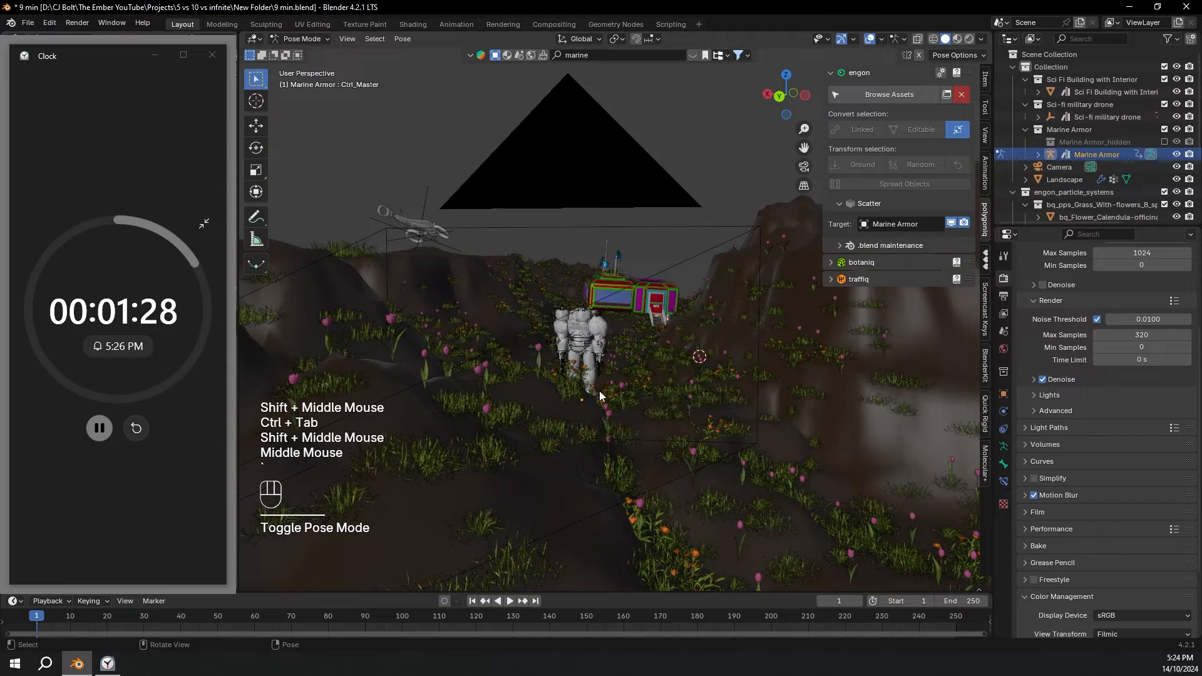
key("a")
key("grave")
middle_click_drag(703, 399, 753, 445)
scroll(673, 379, "up", 2)
left_click_drag(712, 487, 782, 555)
middle_click_drag(803, 487, 716, 484)
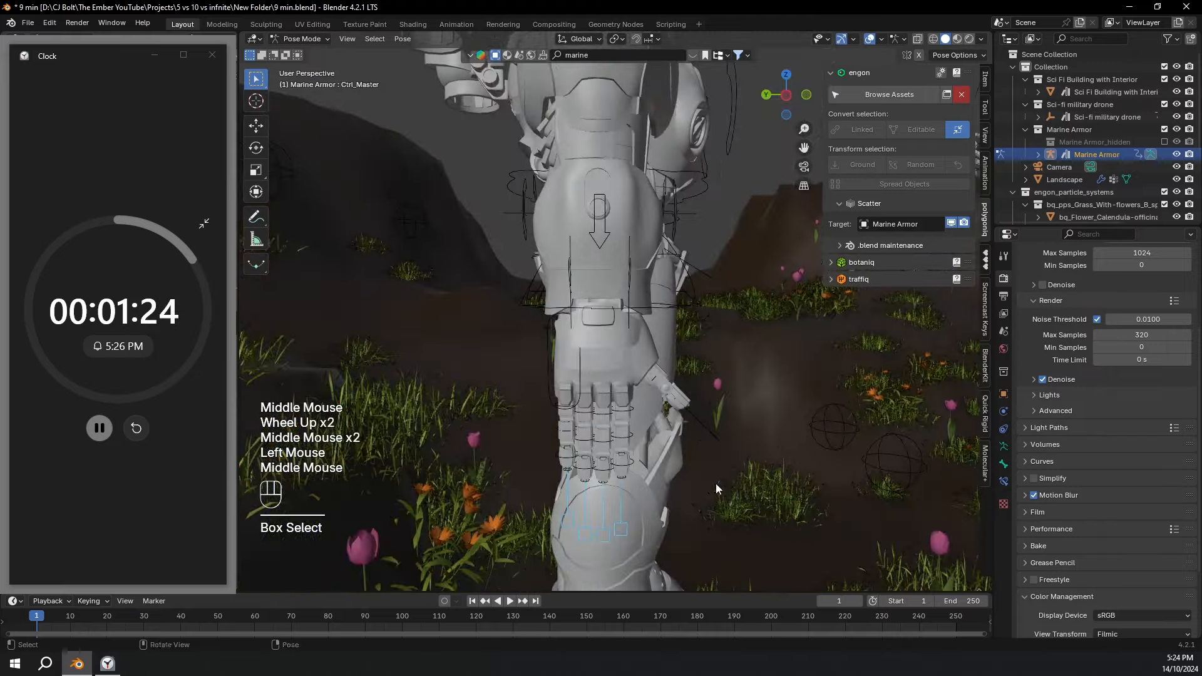
left_click(720, 440, "shift")
key("s")
left_click(740, 435)
Scale the right hand's four finger controls by about 0.72, then further, to close the fist.
left_click_drag(527, 486, 694, 569)
key("s")
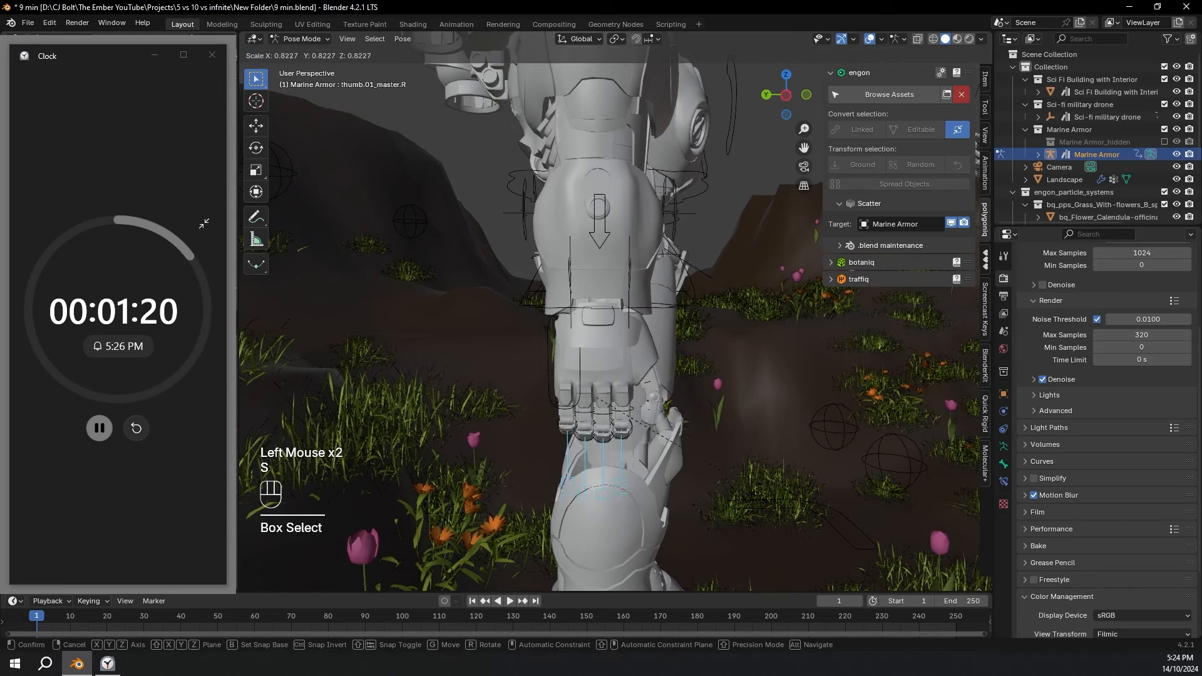
left_click(683, 454)
middle_click_drag(664, 476, 580, 492)
key("s")
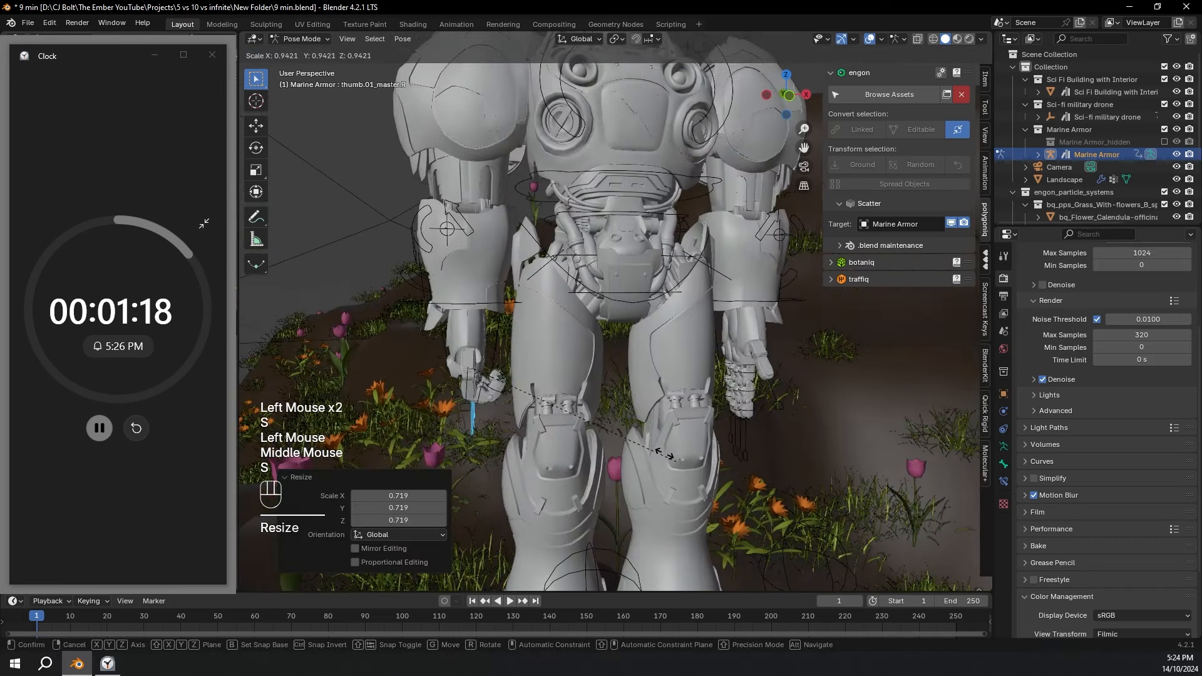
left_click(639, 443)
Select the left hand's finger controls and scale them down to curl the fingers.
middle_click_drag(794, 438, 749, 445)
left_click_drag(749, 444, 858, 498)
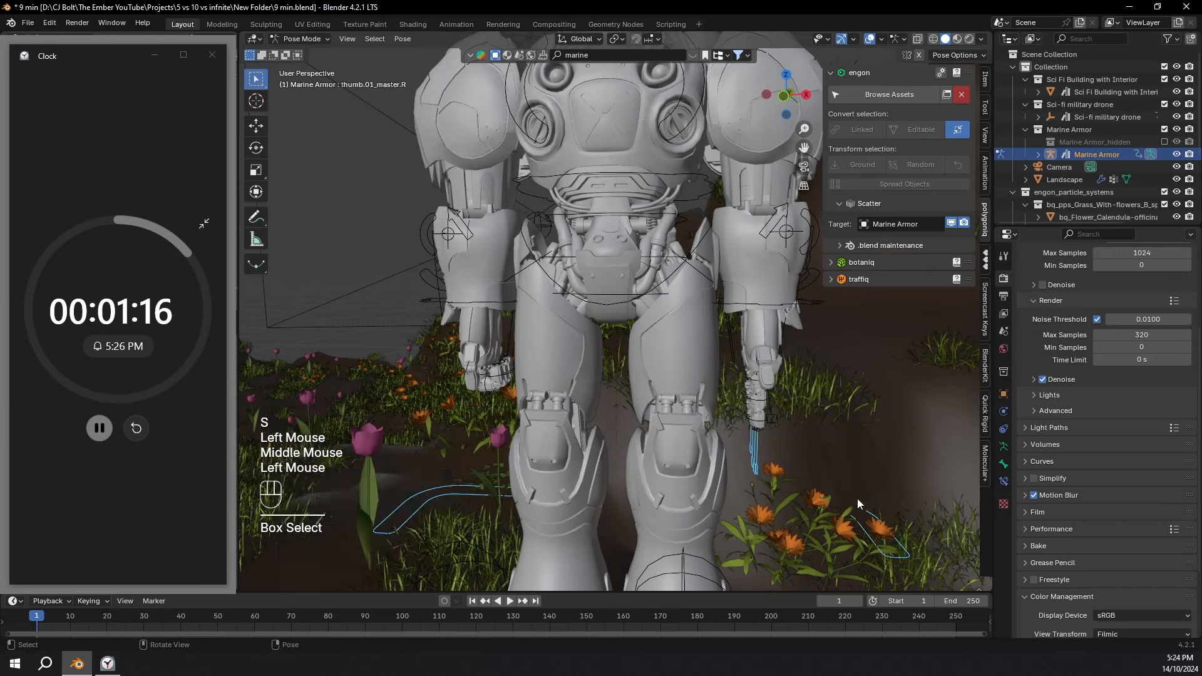
key("s")
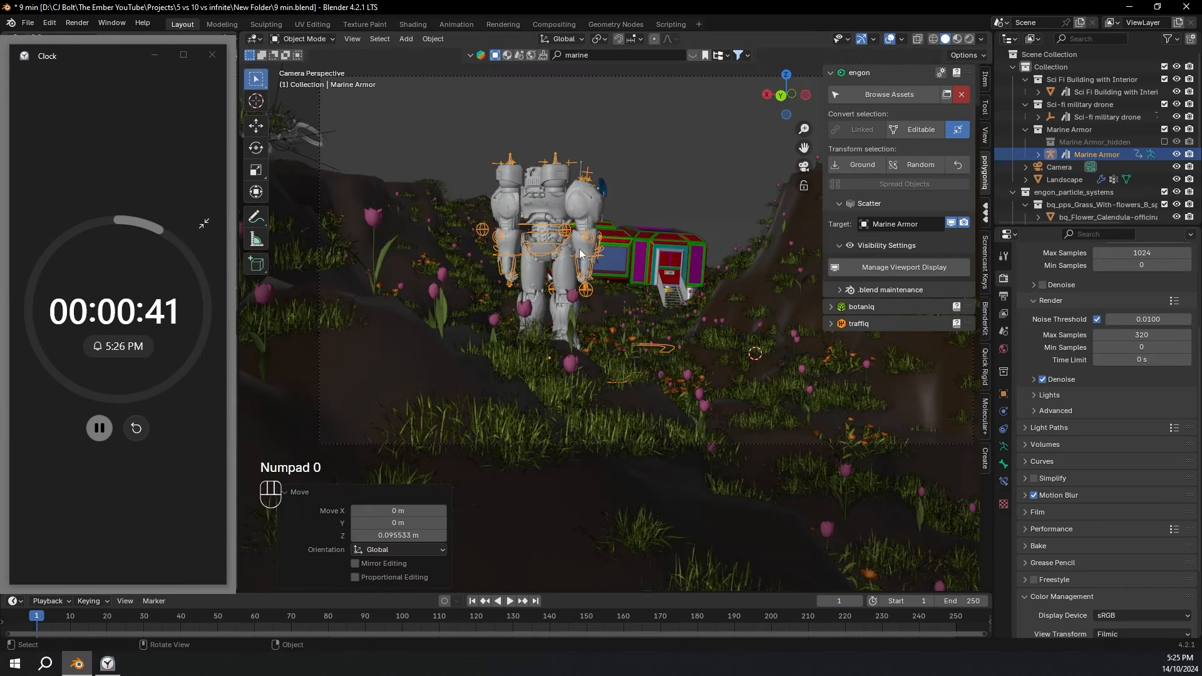
Frame the Marine Armor and building in camera view and show the viewport in rendered shading.
scroll(580, 250, "down", 2)
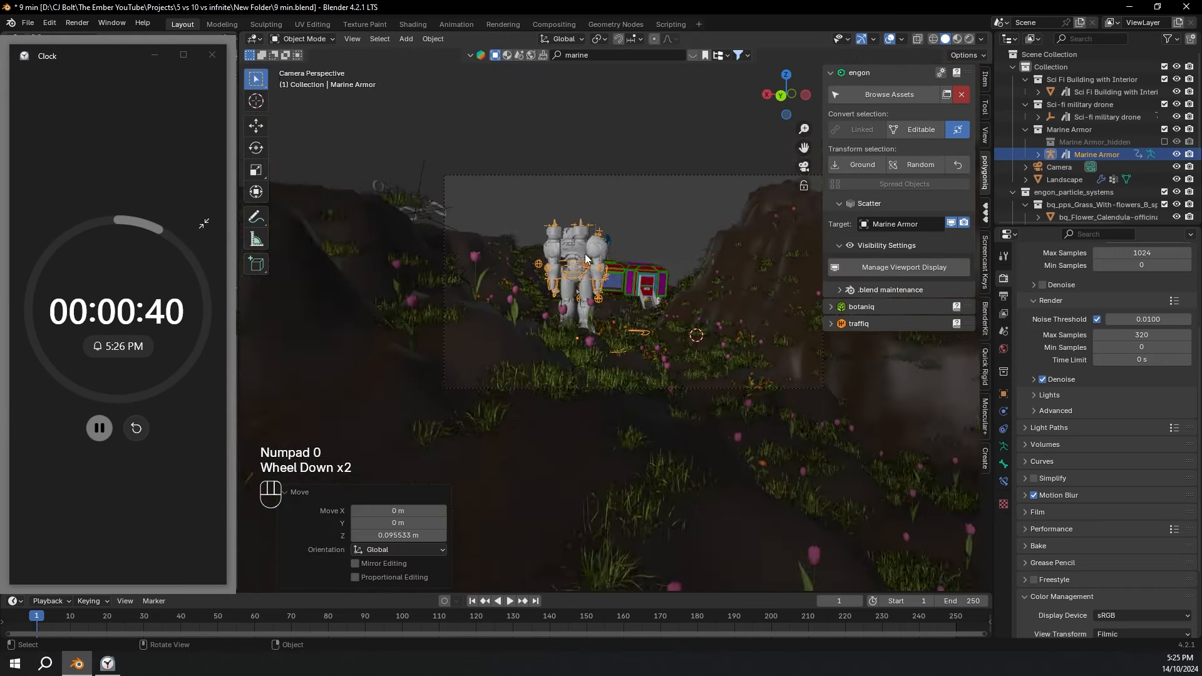
scroll(580, 249, "up", 1)
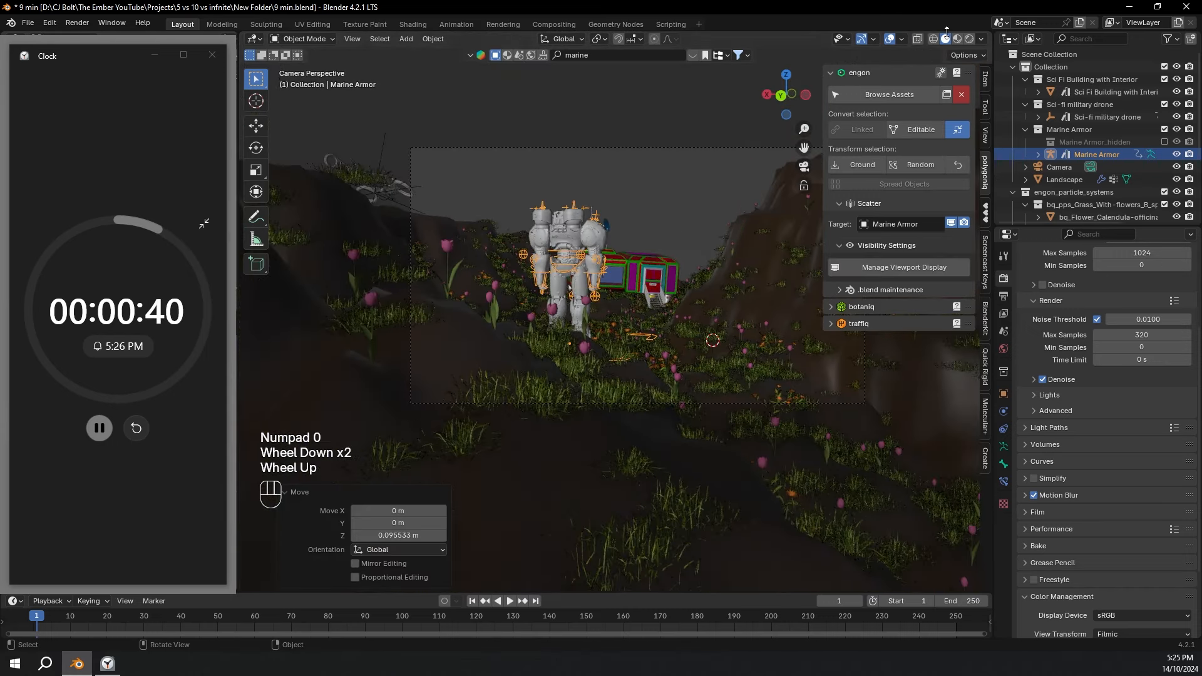
key("z")
left_click(671, 180)
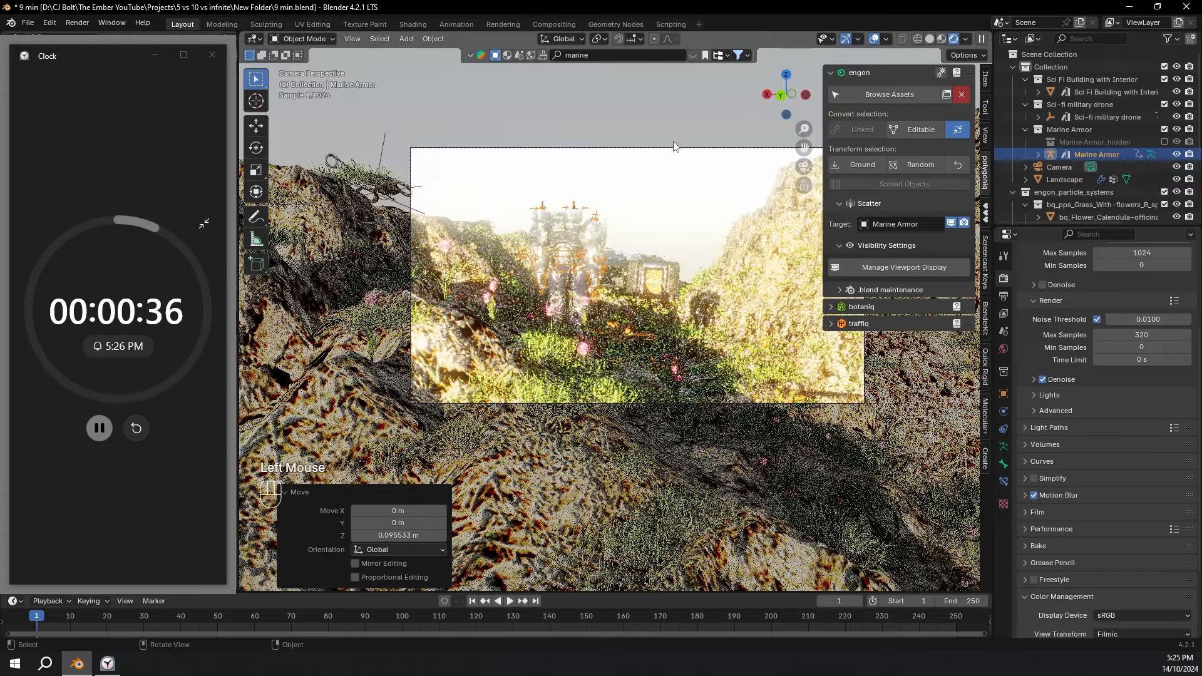
Set the Glare node's quality to High in the compositor and save the file.
left_click(602, 24)
left_click(551, 24)
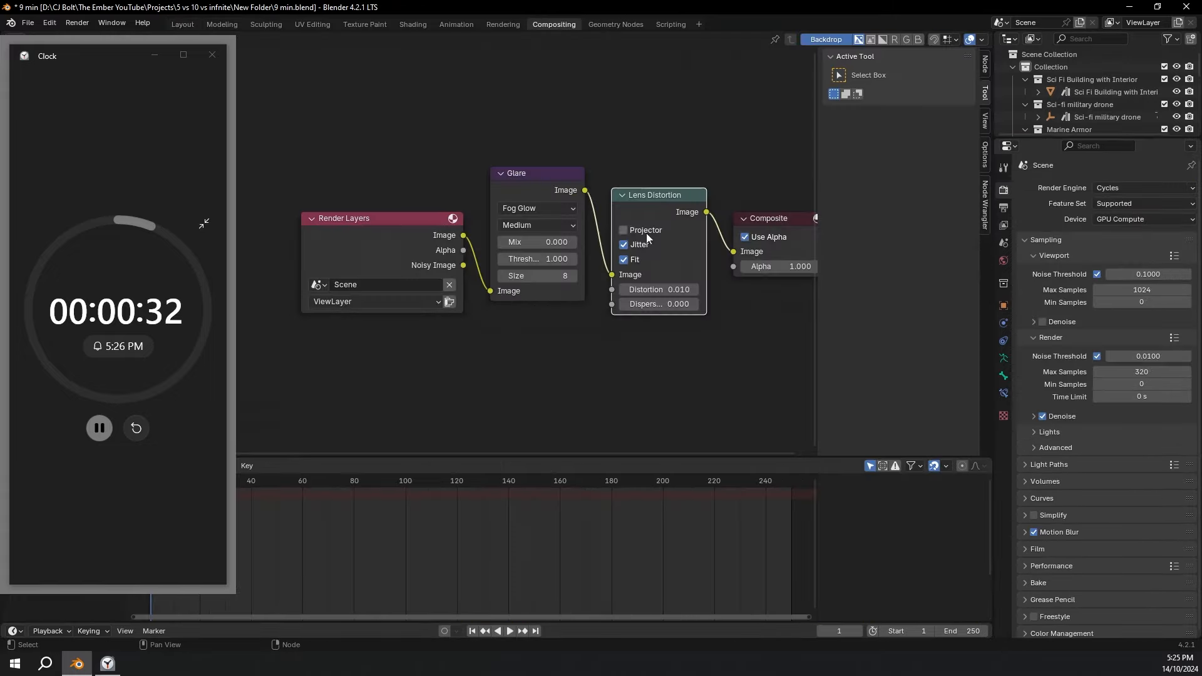
left_click(542, 211)
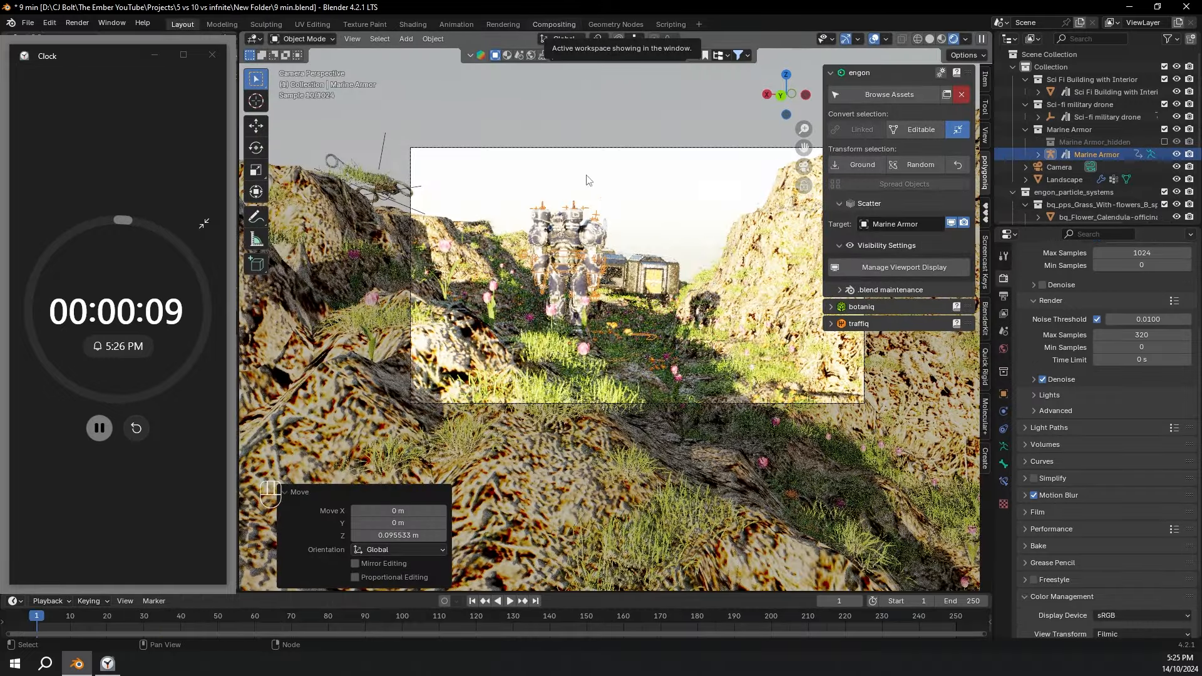
key("ctrl")
key("ctrl+s")
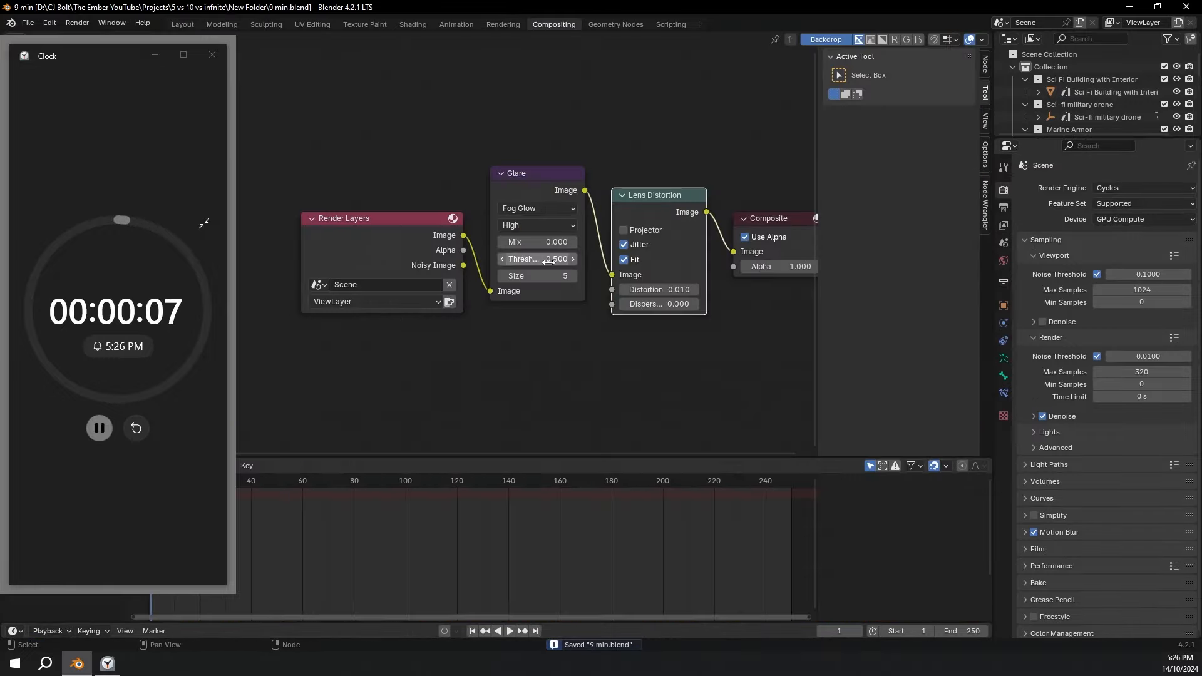
Set the Glare node's Threshold to 0.6 and its Size to 4.
left_click(551, 261)
type(".6")
key("Return")
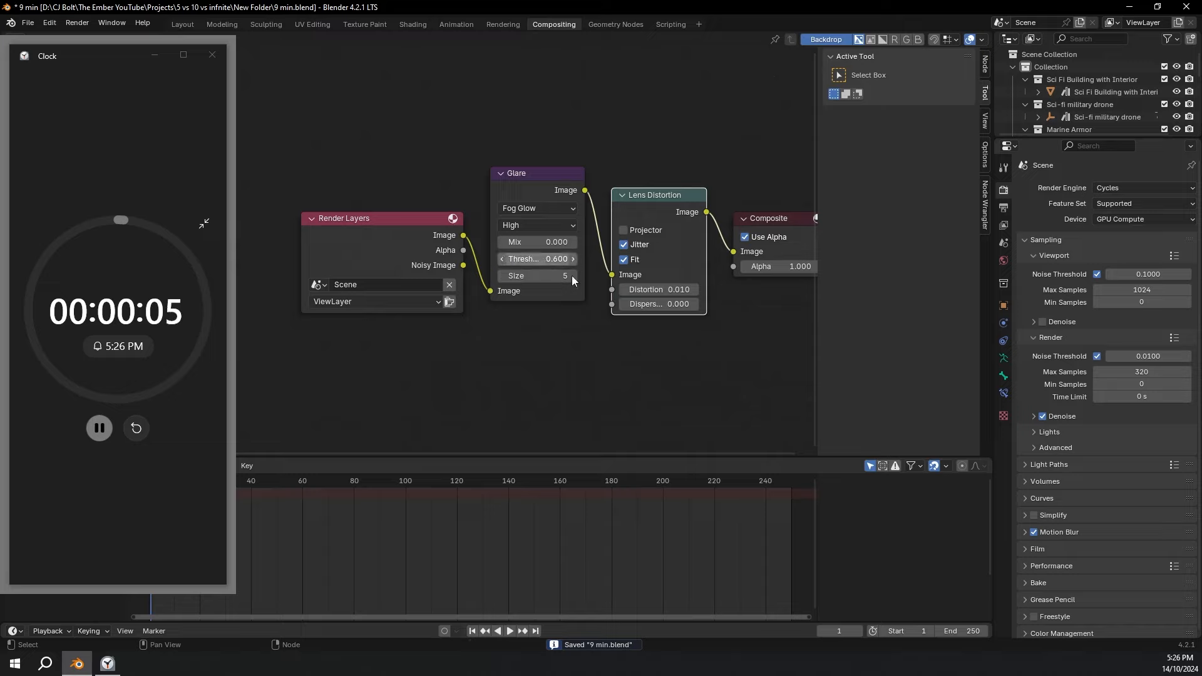
type("4")
key("Return")
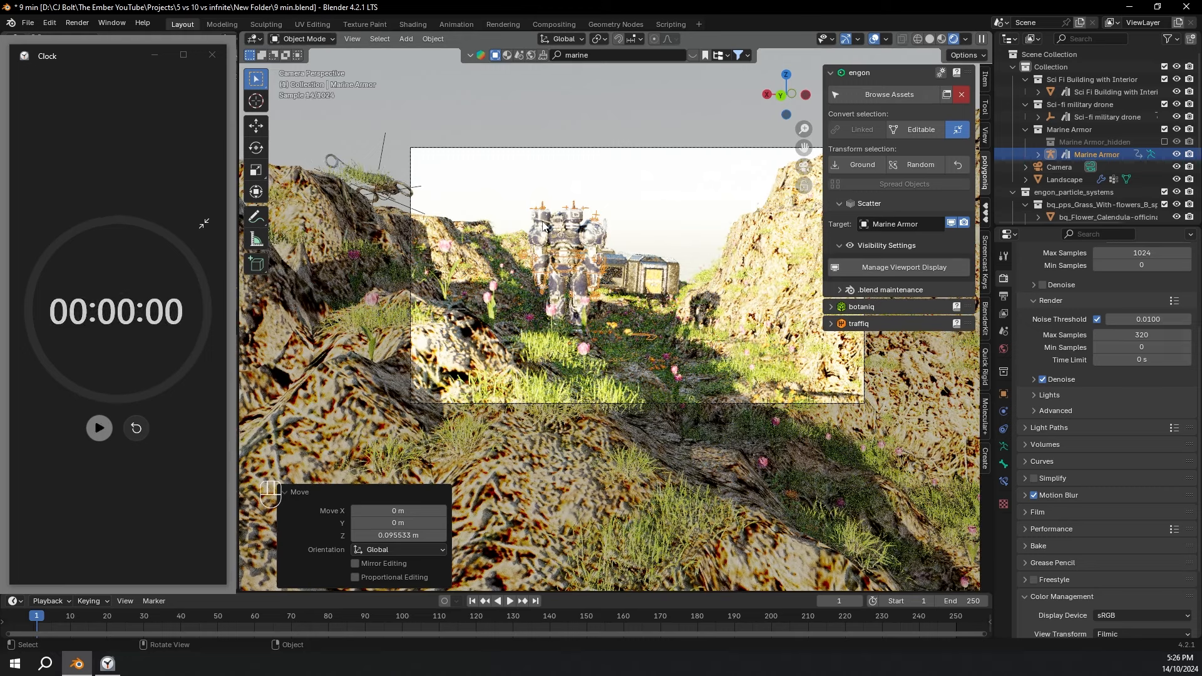
Render the nine-minute scene as a still image and examine the marine armor, building and flowers in it.
left_click(177, 586)
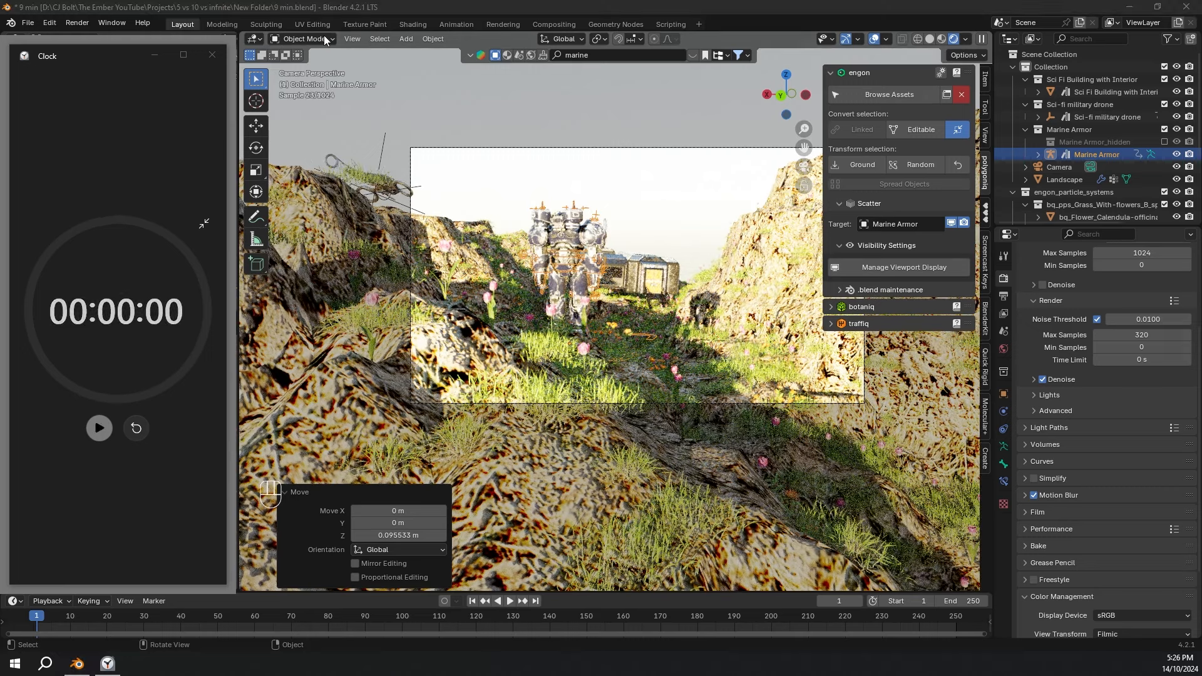
left_click(87, 24)
left_click(87, 24)
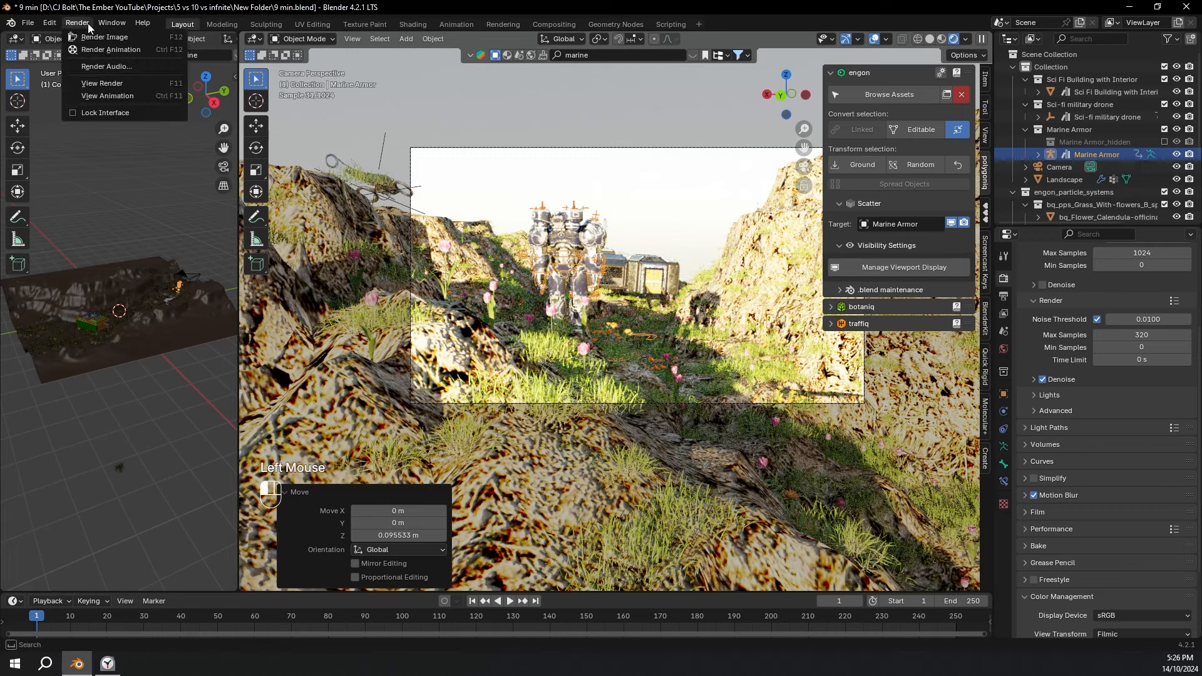
left_click(99, 39)
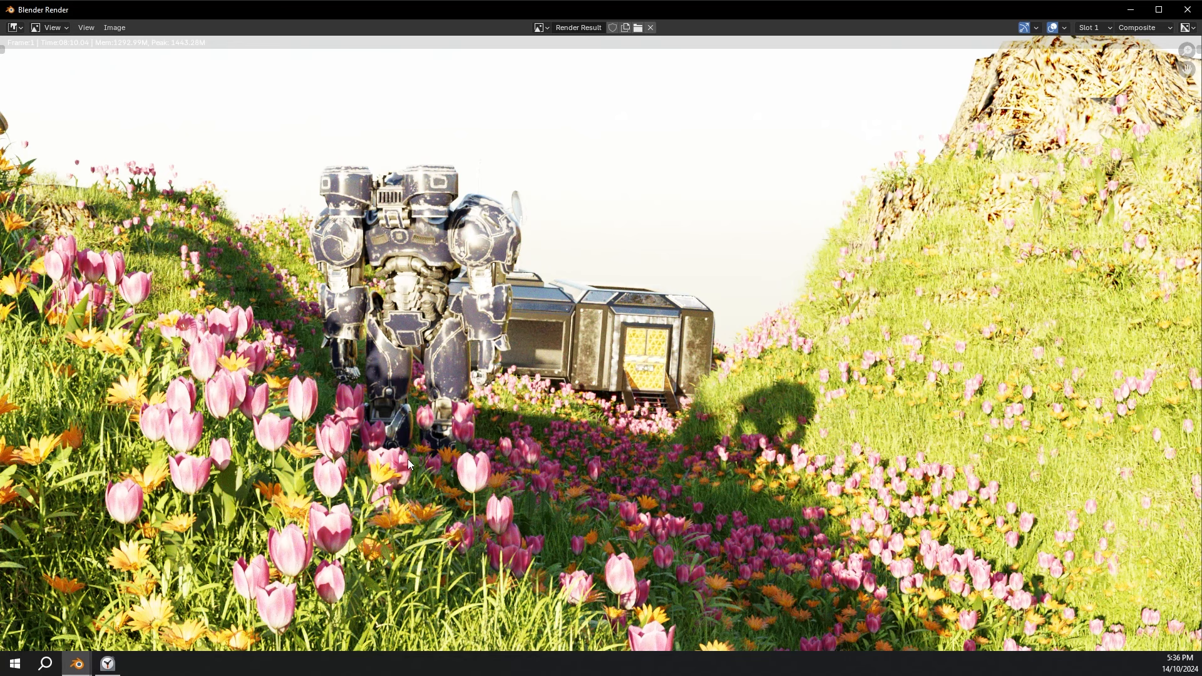
scroll(1085, 62, "down", 2)
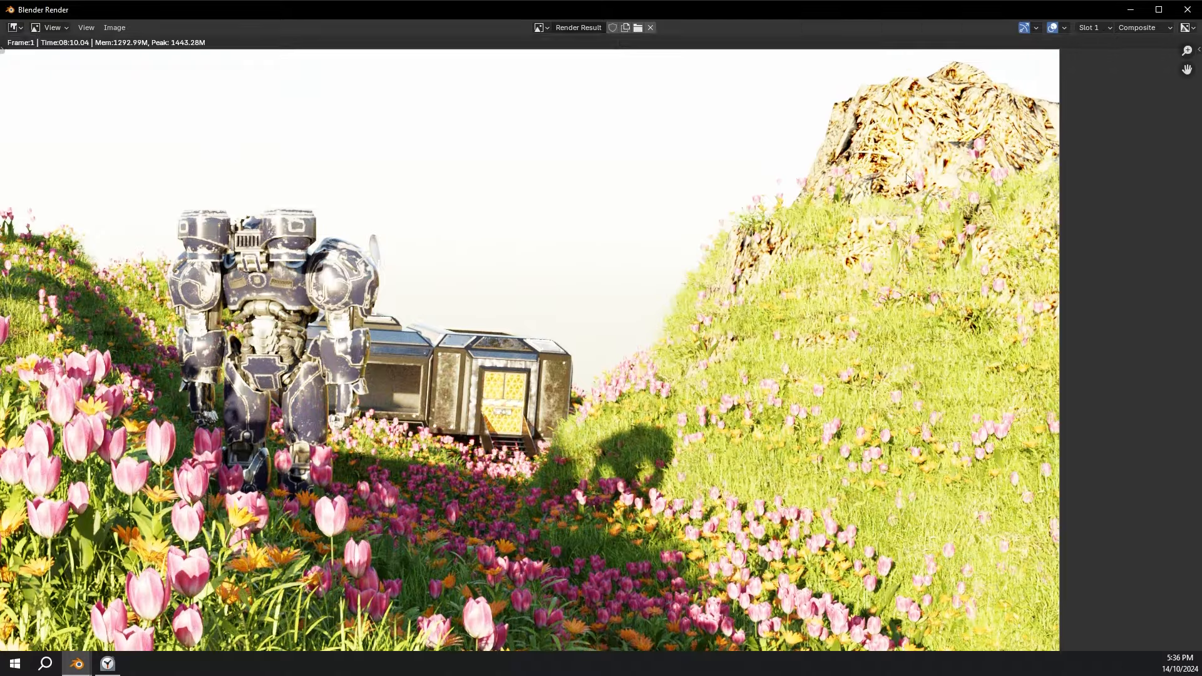
scroll(600, 408, "up", 4)
scroll(600, 408, "down", 3)
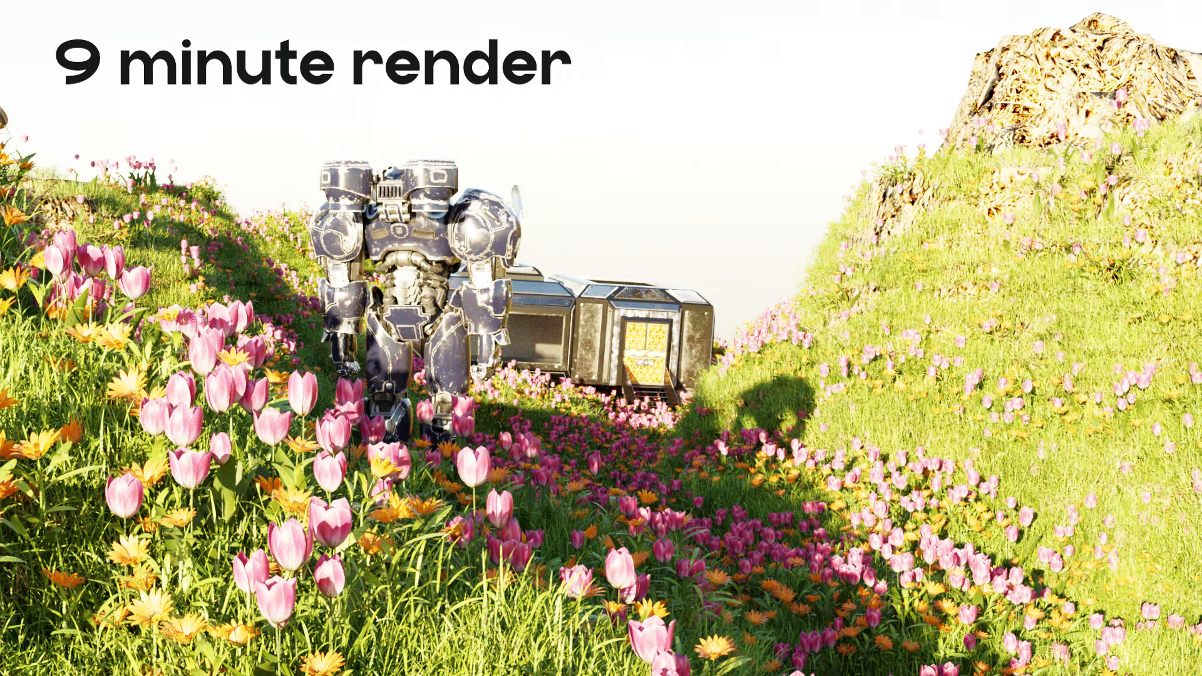
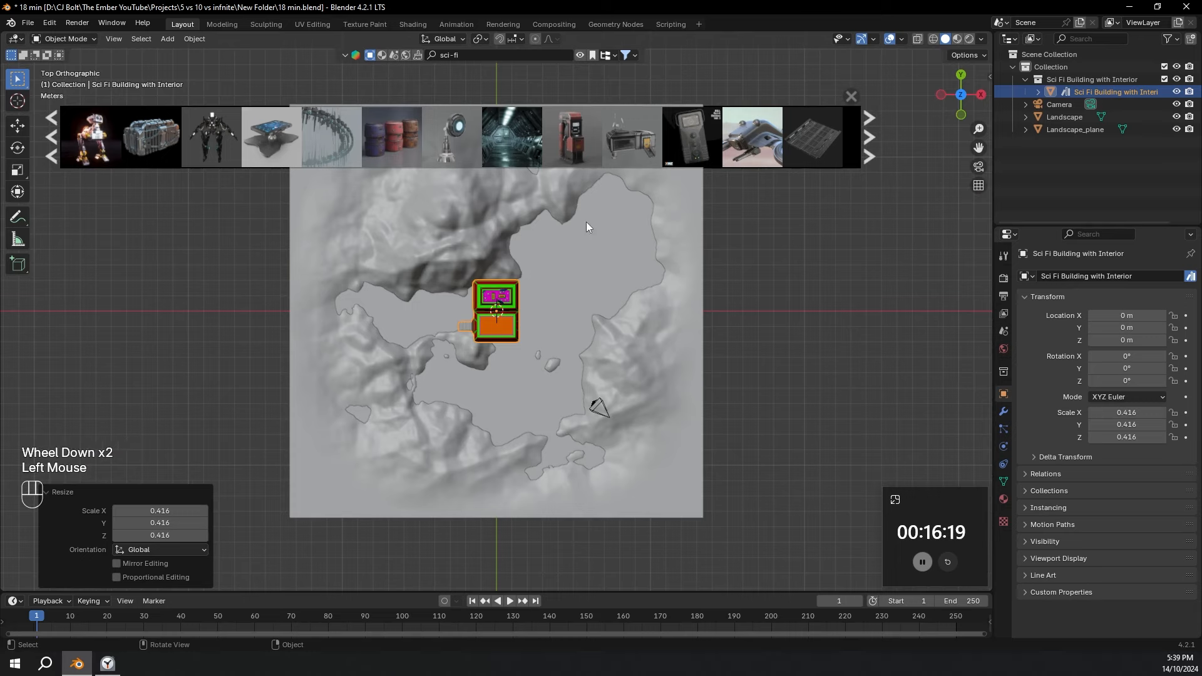
In the building's mesh, move the yellow leg foot down along Z onto the slope and return to Object Mode.
left_click(701, 263)
mouse_move(701, 263)
middle_mouse_down()
mouse_move(720, 236)
mouse_move(695, 266)
middle_mouse_up()
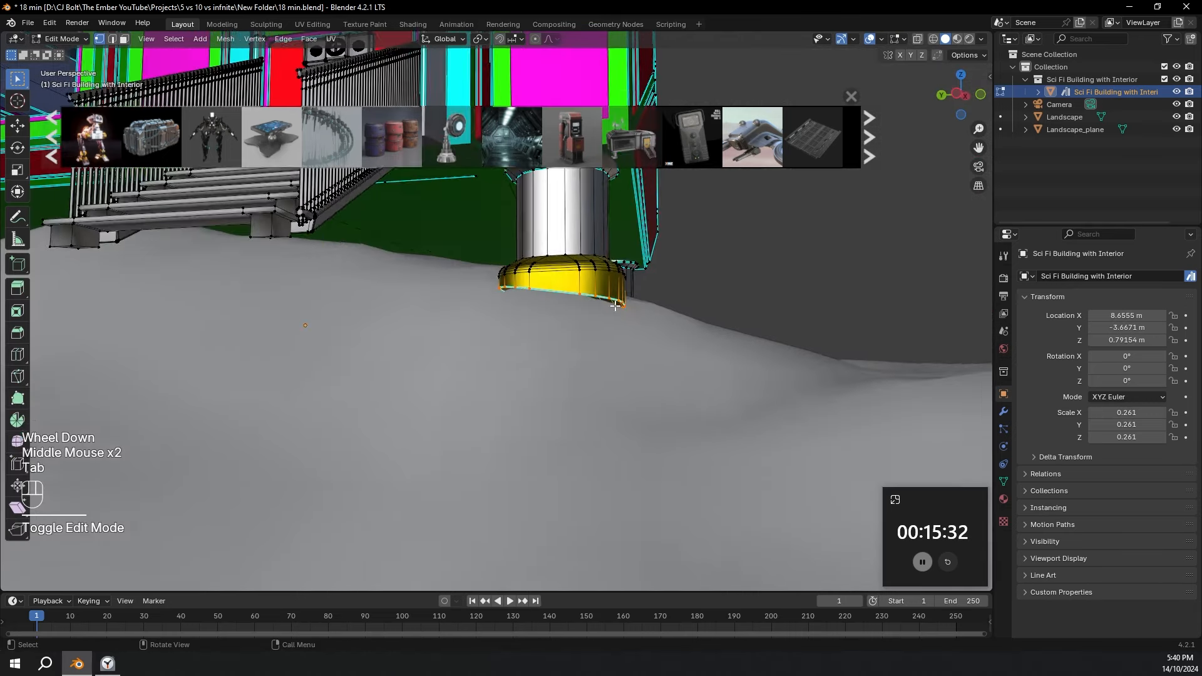
middle_click_drag(626, 313, 647, 297)
key("g")
key("z")
left_click(627, 335)
scroll(659, 292, "down", 3)
key("Tab")
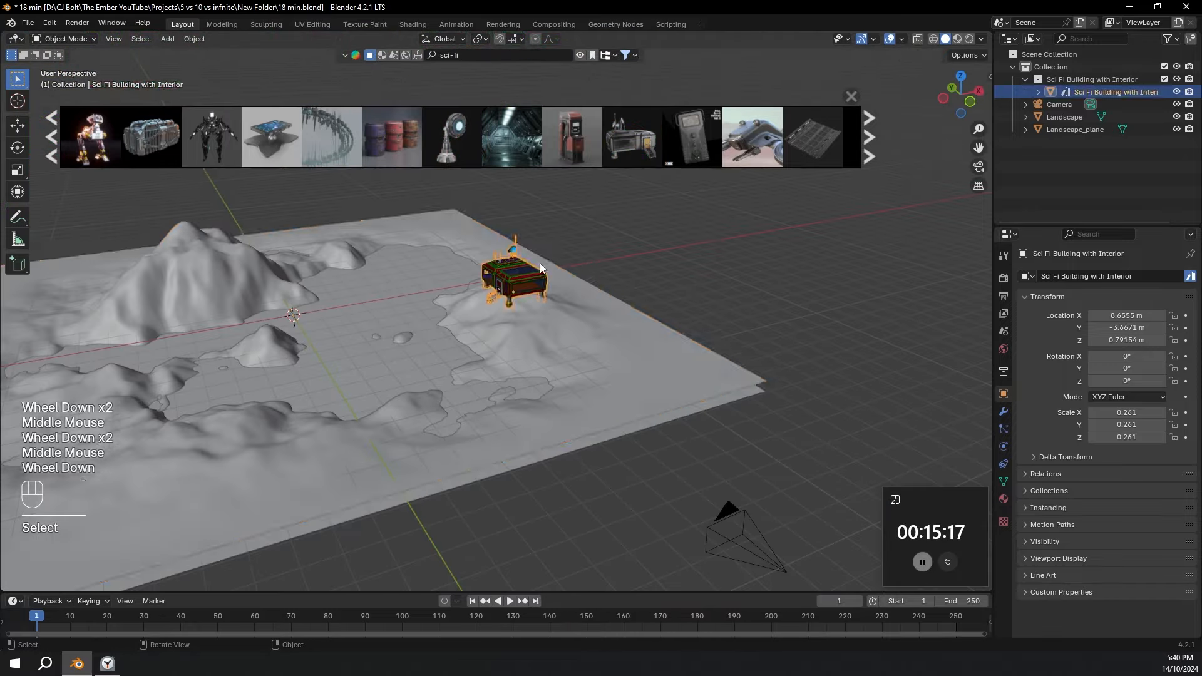
Select the Landscape and search the engon asset browser for "grass".
left_click(640, 318)
scroll(640, 318, "down", 1)
scroll(589, 334, "down", 2)
mouse_move(640, 318)
middle_mouse_down()
mouse_move(588, 334)
mouse_move(626, 299)
middle_mouse_up()
key("KP_0")
scroll(546, 310, "down", 4)
scroll(573, 310, "up", 2)
key("e")
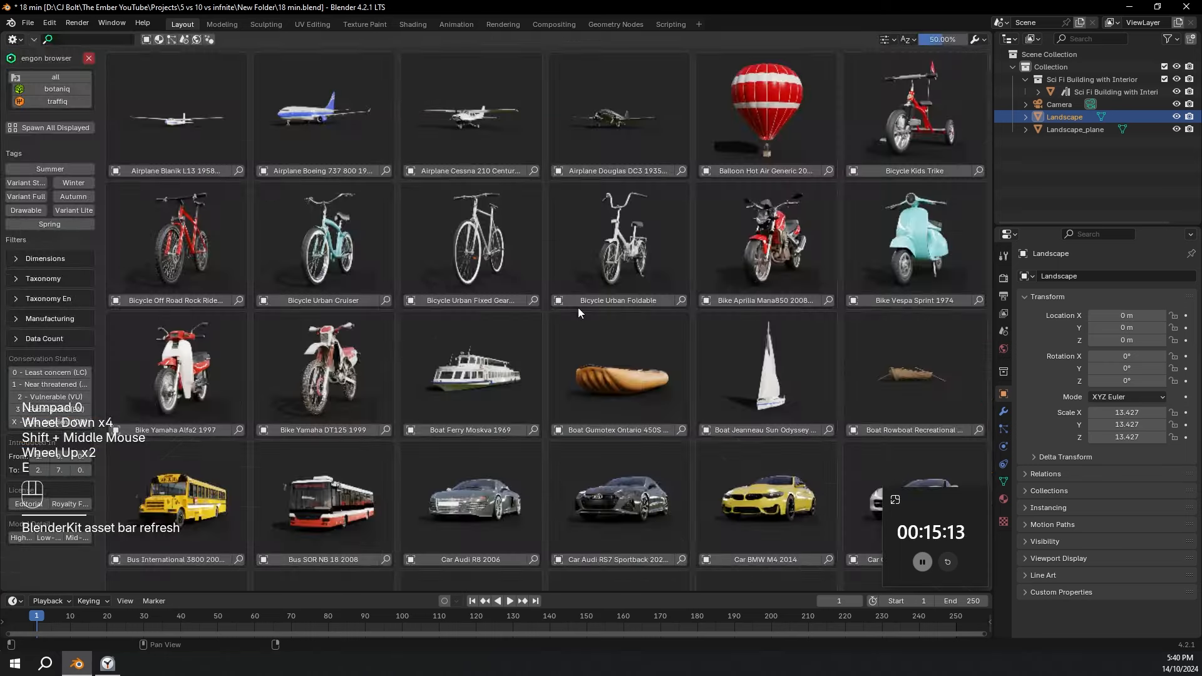
scroll(592, 313, "down", 2)
left_click(99, 40)
type("grass")
Scatter the pps Grass European Meadow B spring-summer preset over the Landscape and close the asset browser.
left_click(911, 284)
scroll(890, 295, "down", 6)
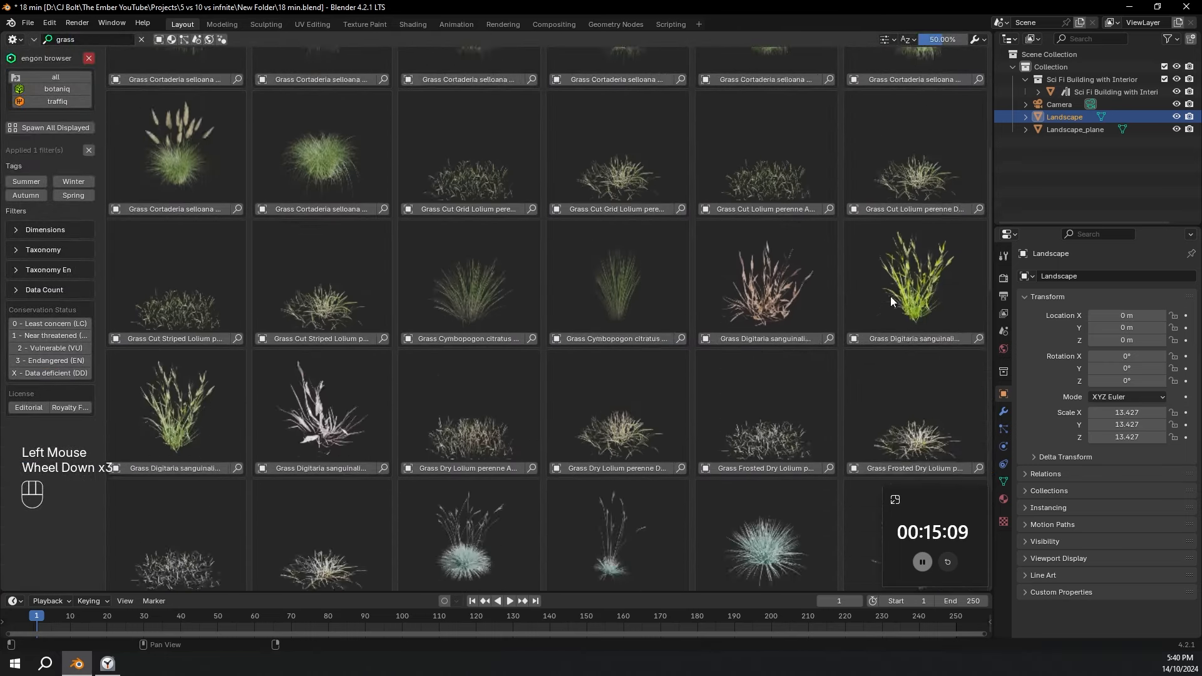
scroll(890, 296, "down", 7)
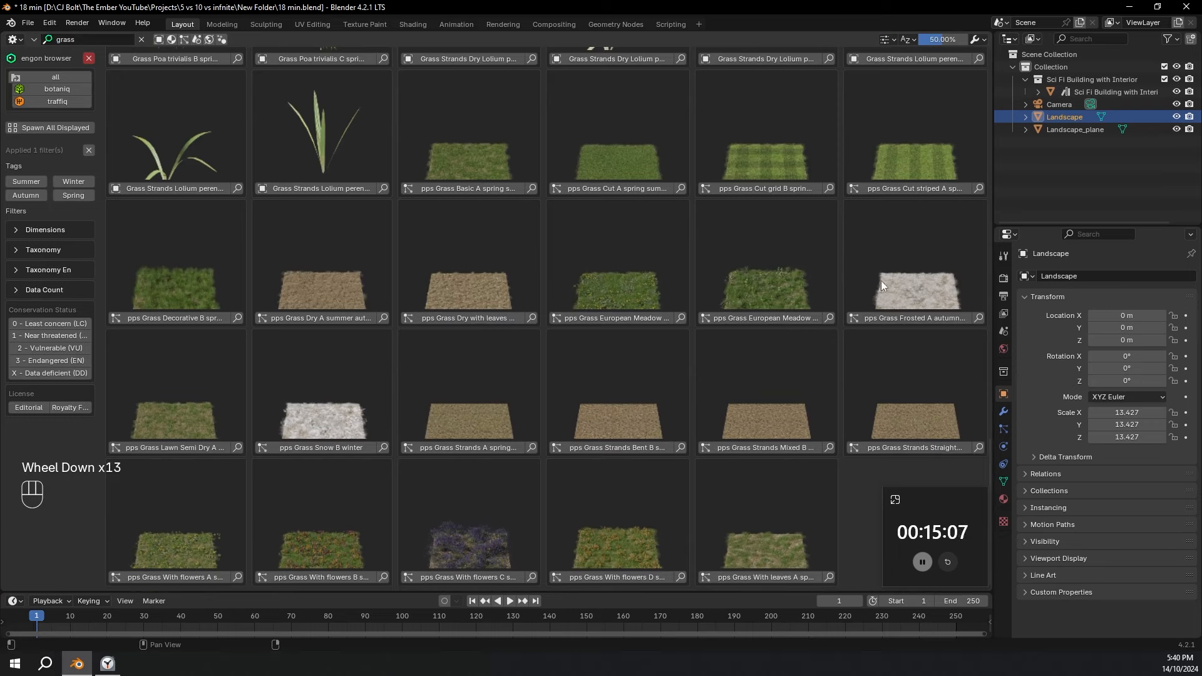
left_click(770, 319)
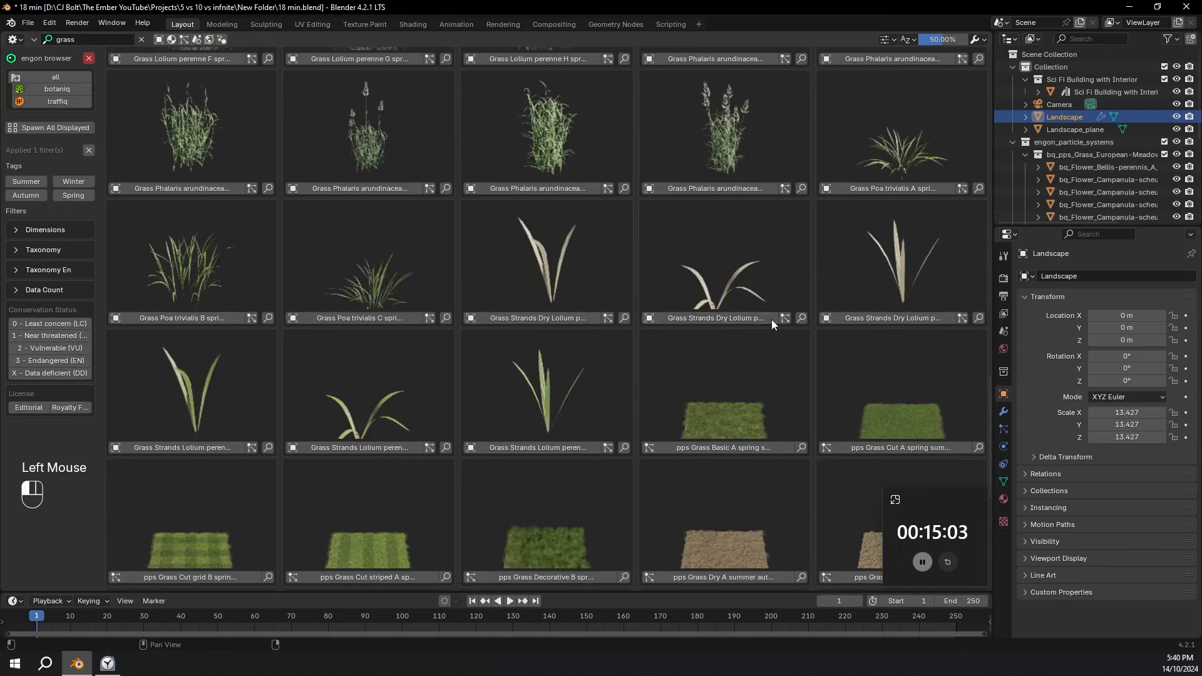
key("e")
middle_click_drag(619, 316, 681, 266)
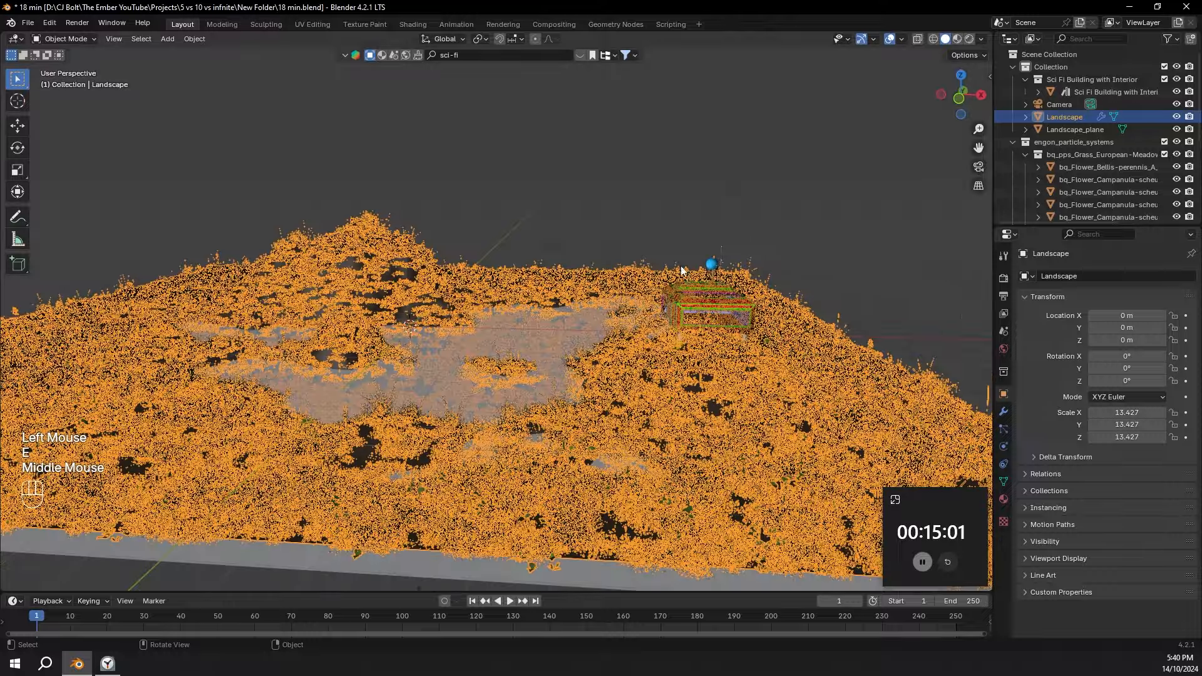
Weight-paint the grass density on the Landscape at full weight with a 100 px brush, covering the mountain and surrounding ground.
left_click(871, 106)
mouse_move(872, 107)
middle_mouse_down()
mouse_move(797, 182)
mouse_move(752, 207)
middle_mouse_up()
scroll(797, 183, "up", 2)
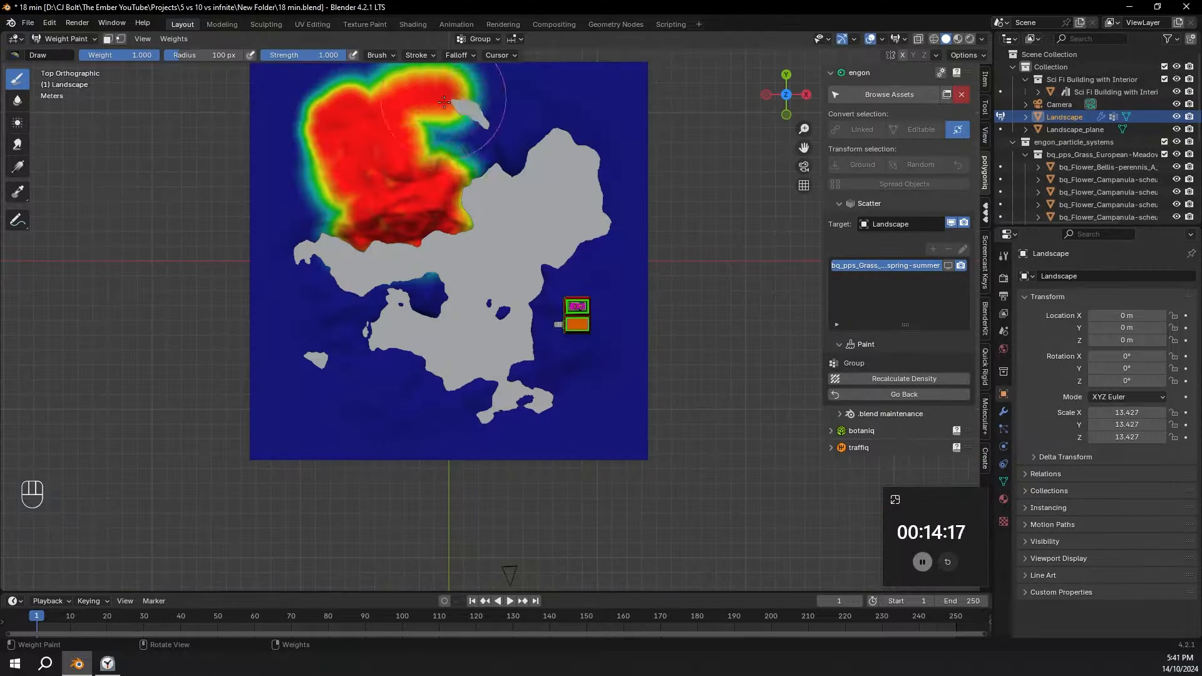
mouse_move(617, 147)
left_mouse_down()
mouse_move(577, 344)
mouse_move(388, 432)
mouse_move(288, 275)
left_mouse_up()
key("KP_0")
middle_click_drag(451, 269, 417, 209)
left_click(475, 156)
Set the weight brush radius to 50 px and paint the remaining shore, islands and edges of the Landscape.
double_click(206, 54)
type("50")
key("Return")
key("KP_7")
scroll(432, 300, "up", 4)
left_click_drag(432, 263, 388, 301)
scroll(532, 351, "down", 2)
mouse_move(526, 432)
left_mouse_down()
mouse_move(493, 442)
mouse_move(531, 459)
left_mouse_up()
mouse_move(314, 245)
left_mouse_down()
mouse_move(321, 375)
mouse_move(404, 417)
left_mouse_up()
left_click_drag(193, 198, 197, 226)
scroll(540, 198, "down", 1)
key("KP_0")
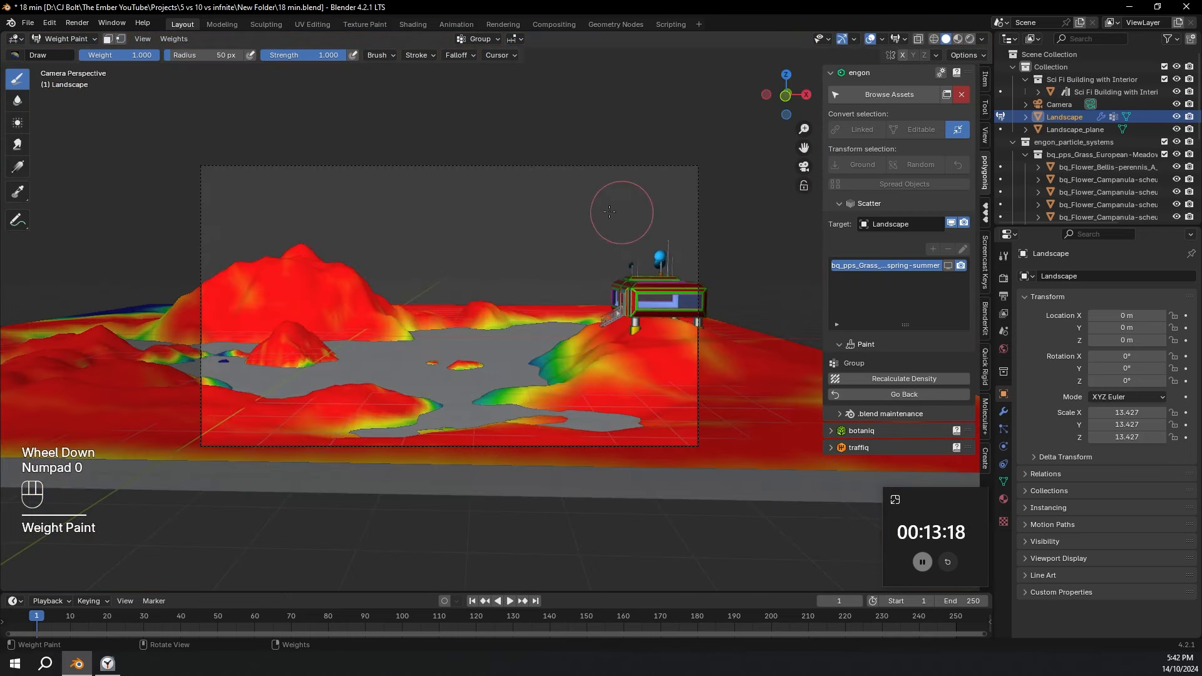
Return to Object Mode and assign the vertex group "Group" as the grass scatter's Density map.
middle_click_drag(622, 213, 612, 254)
key("ctrl+Tab")
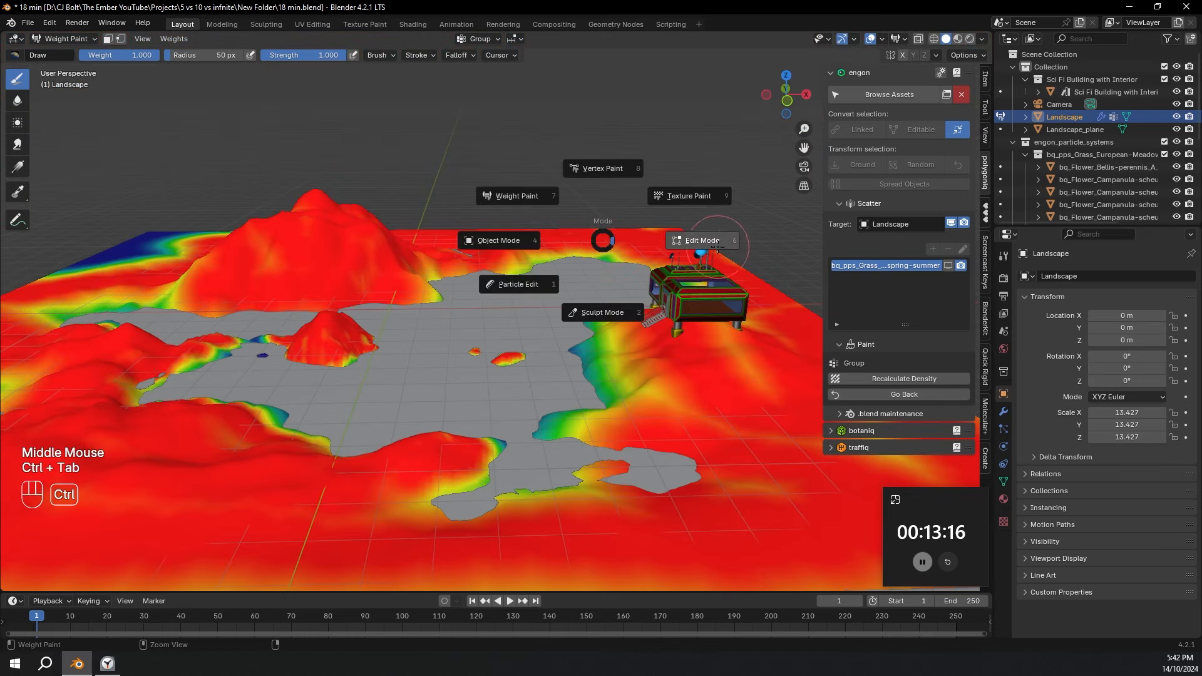
left_click(497, 266)
scroll(933, 367, "down", 2)
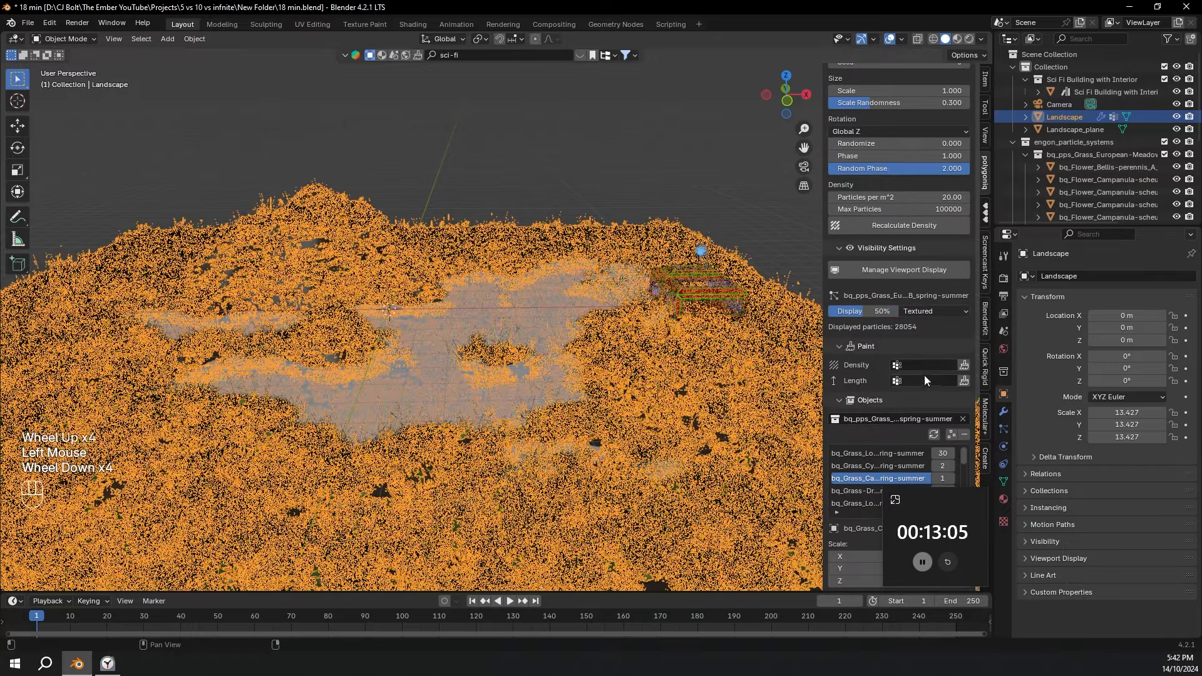
left_click(924, 368)
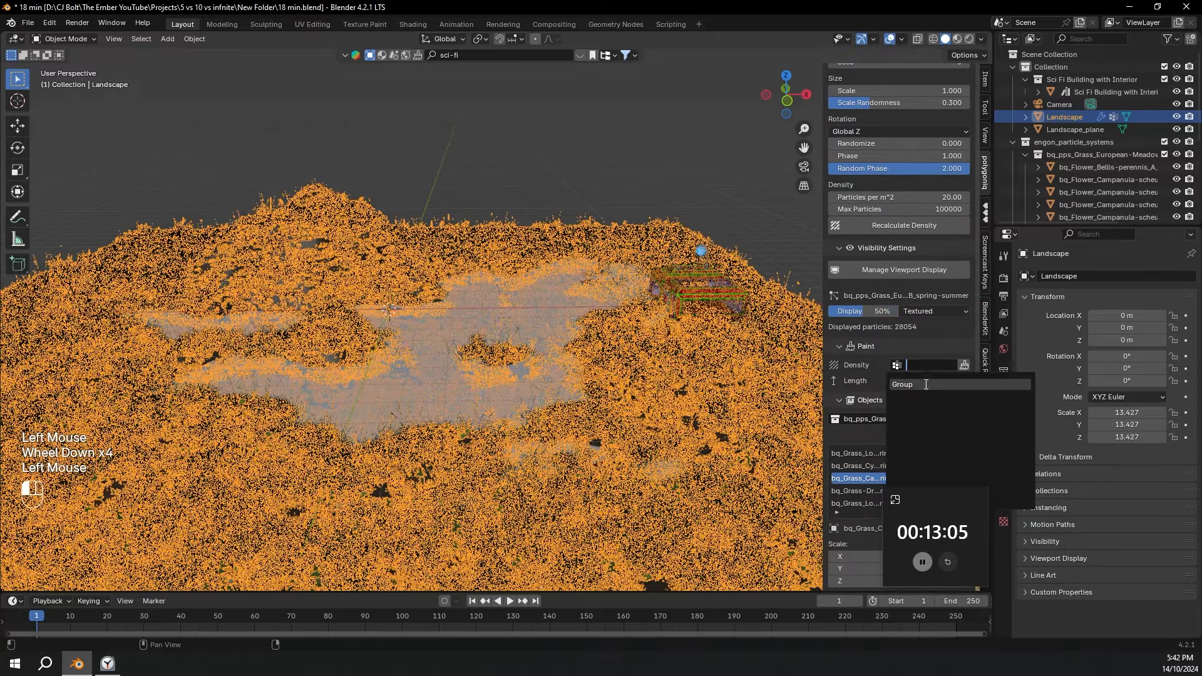
left_click(927, 384)
scroll(686, 156, "down", 1)
scroll(677, 215, "down", 1)
mouse_move(681, 172)
middle_mouse_down()
mouse_move(678, 215)
mouse_move(696, 179)
middle_mouse_up()
scroll(679, 214, "up", 3)
key("KP_0")
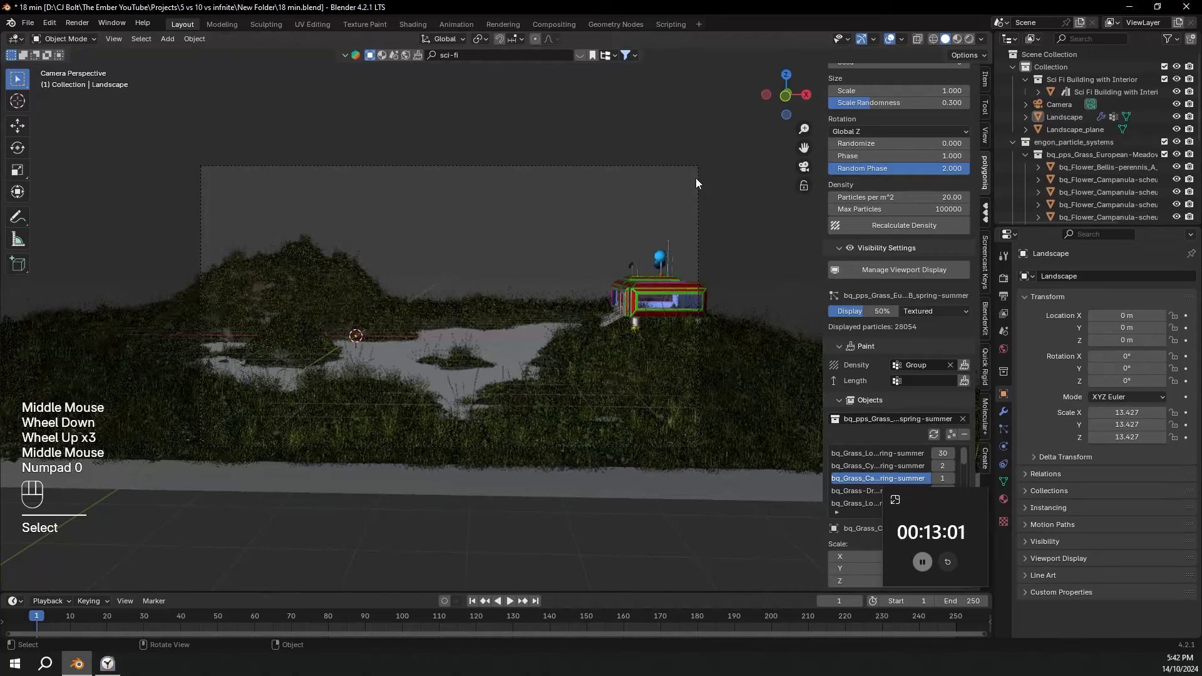
Check the grass around the building and the lake, and save the file.
scroll(690, 332, "up", 3)
scroll(689, 327, "up", 1, "shift")
middle_click_drag(690, 327, 709, 272, "shift")
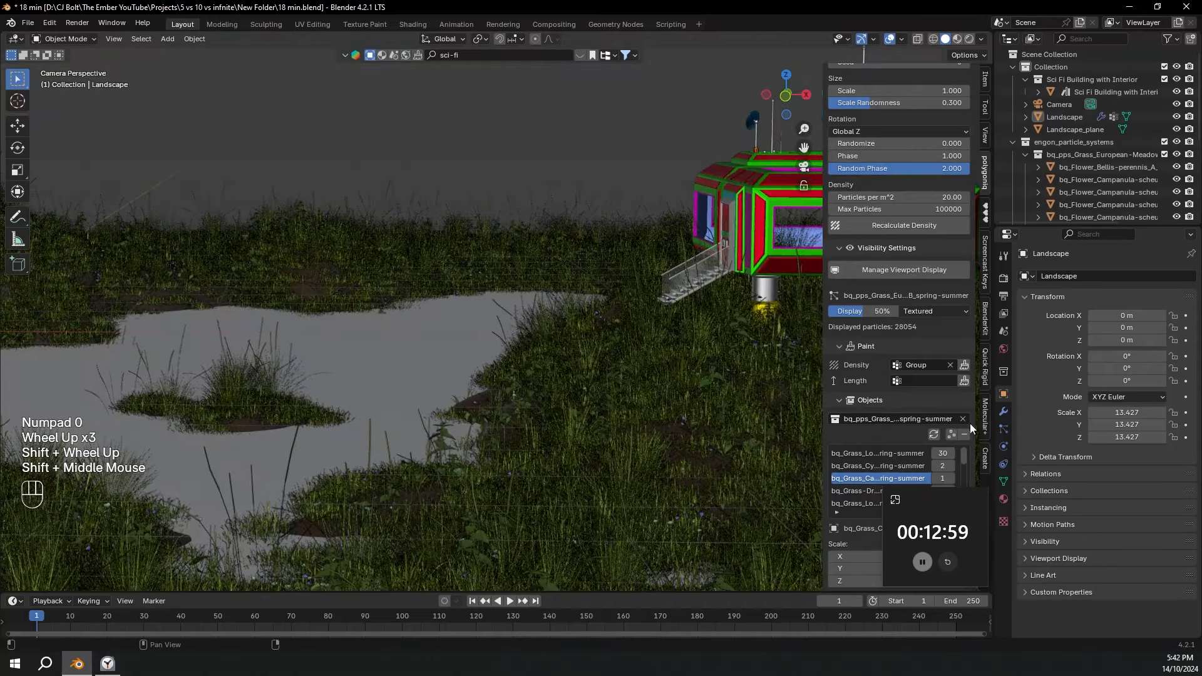
scroll(885, 449, "down", 6)
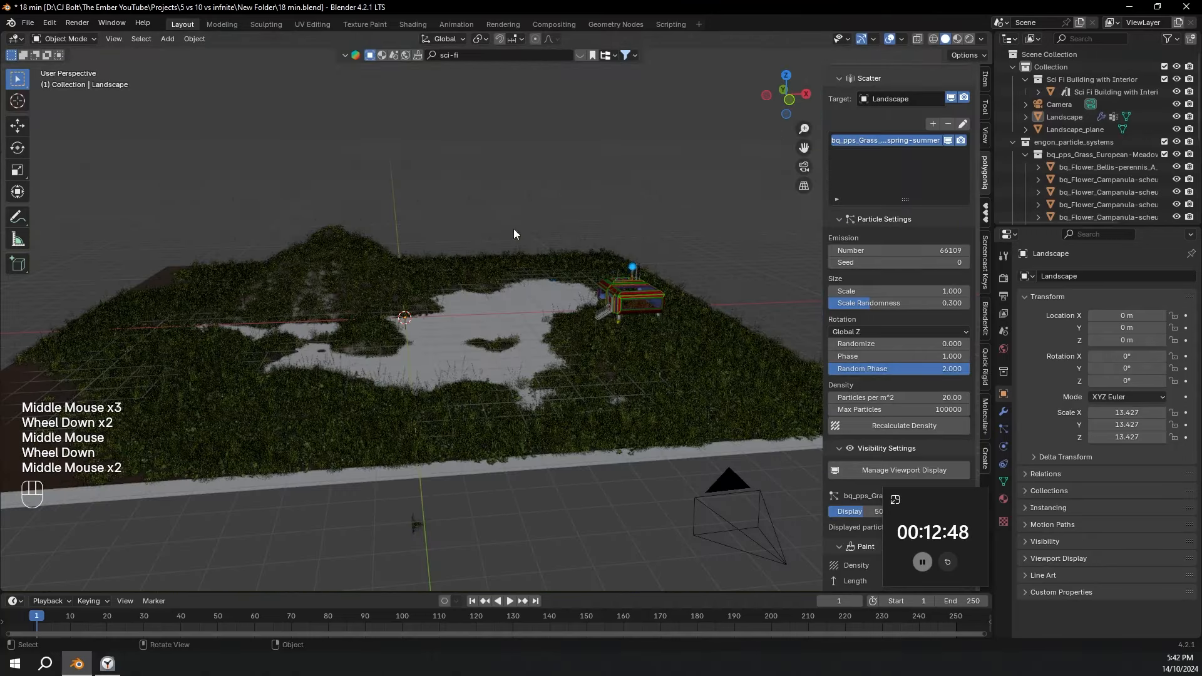
key("ctrl+s")
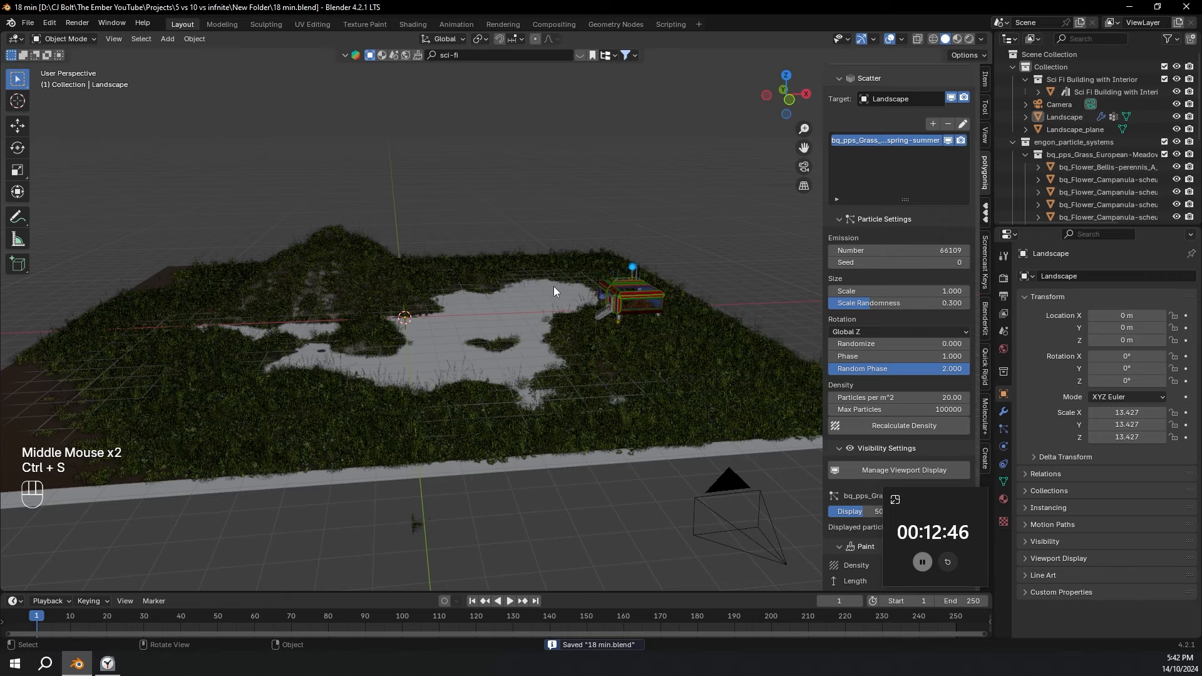
Add a second Landscape mesh from a large terrain preset with Hetero Terrain noise, mesh size 20 and height 5.
key("KP_0")
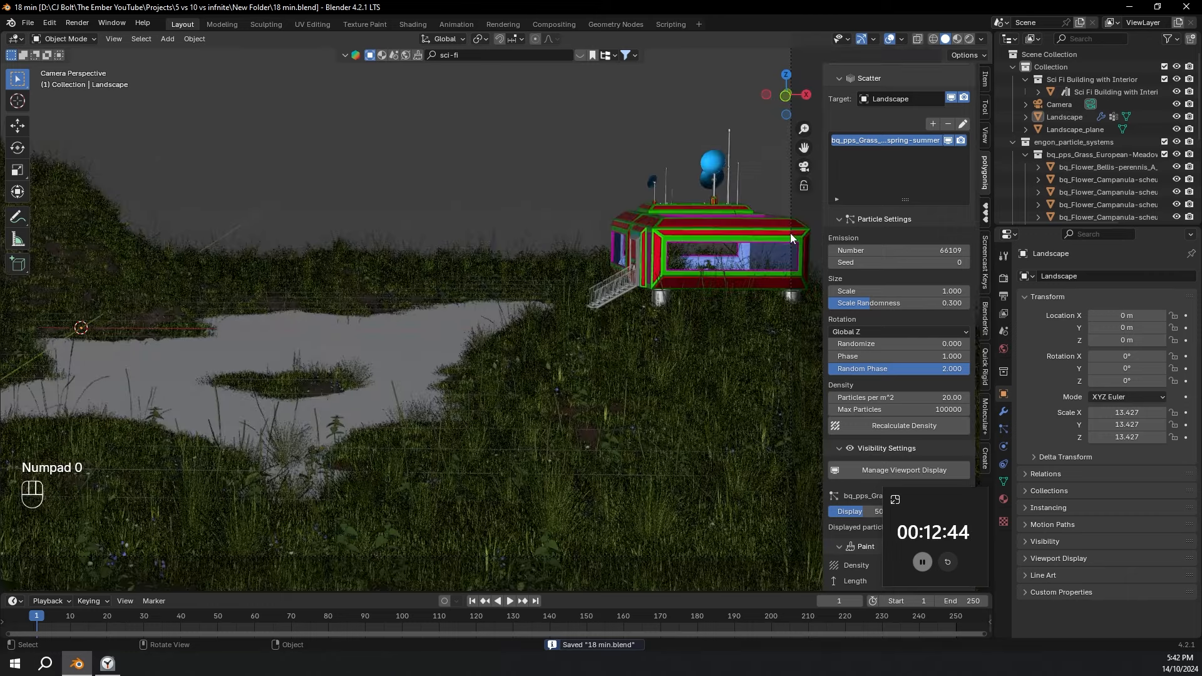
scroll(477, 213, "down", 2)
middle_click_drag(473, 201, 440, 205)
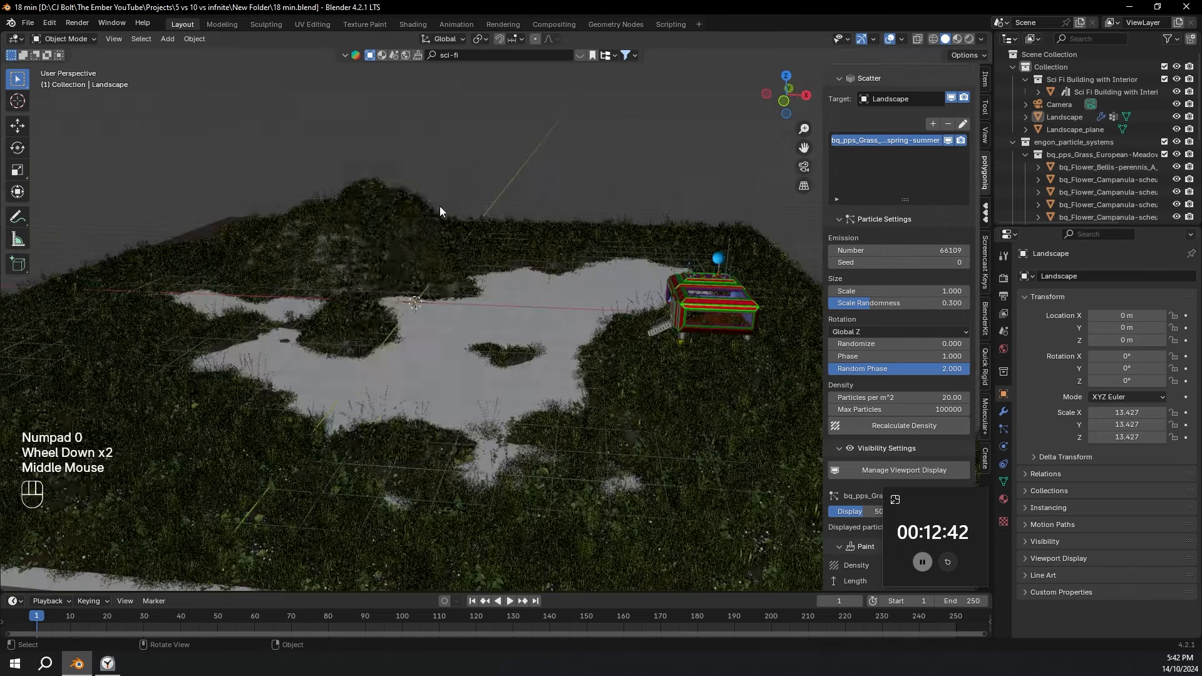
key("shift+a")
mouse_move(440, 206)
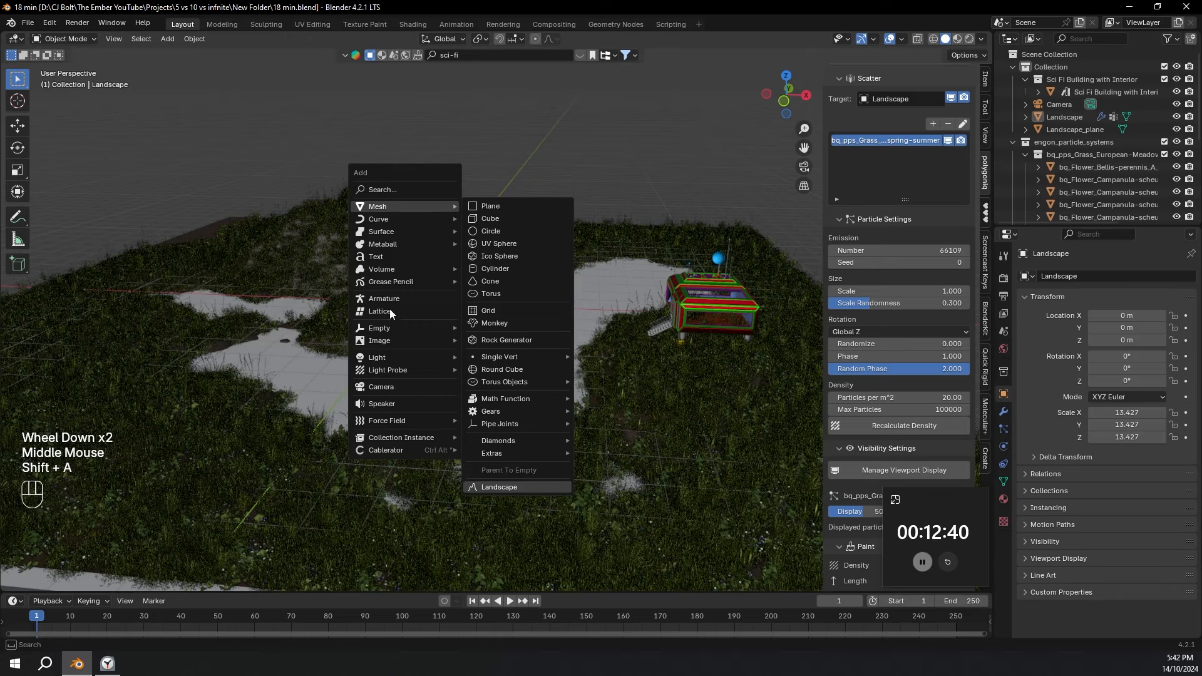
left_click(499, 486)
left_click(113, 92)
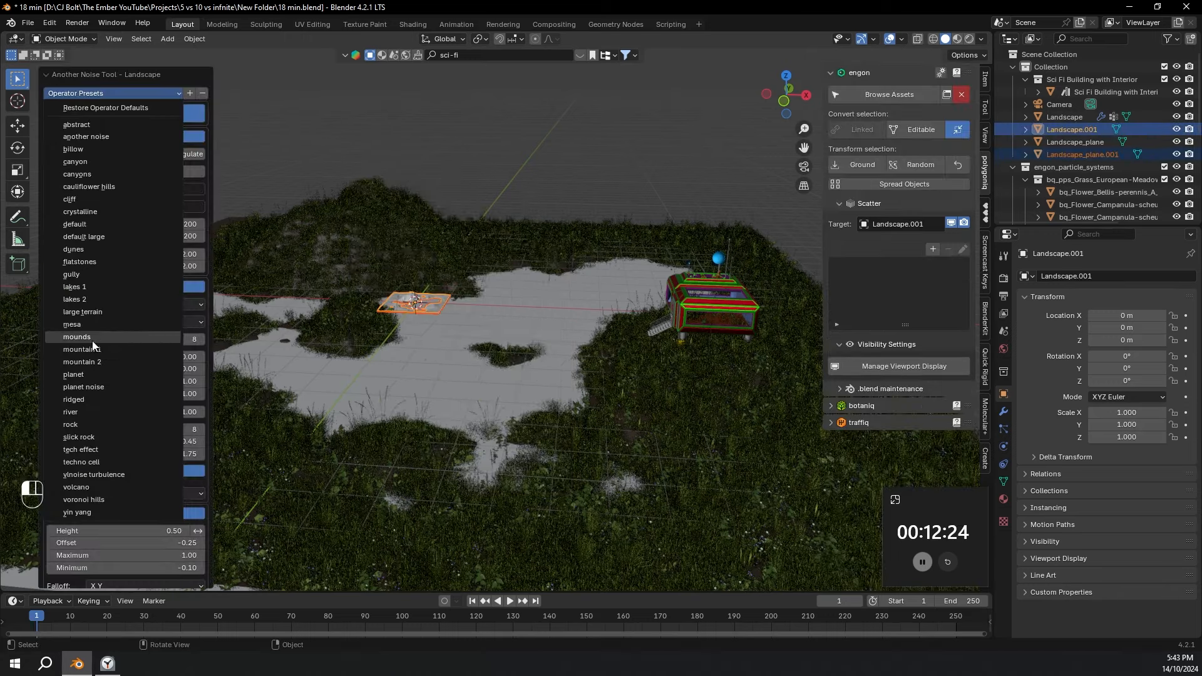
left_click(92, 236)
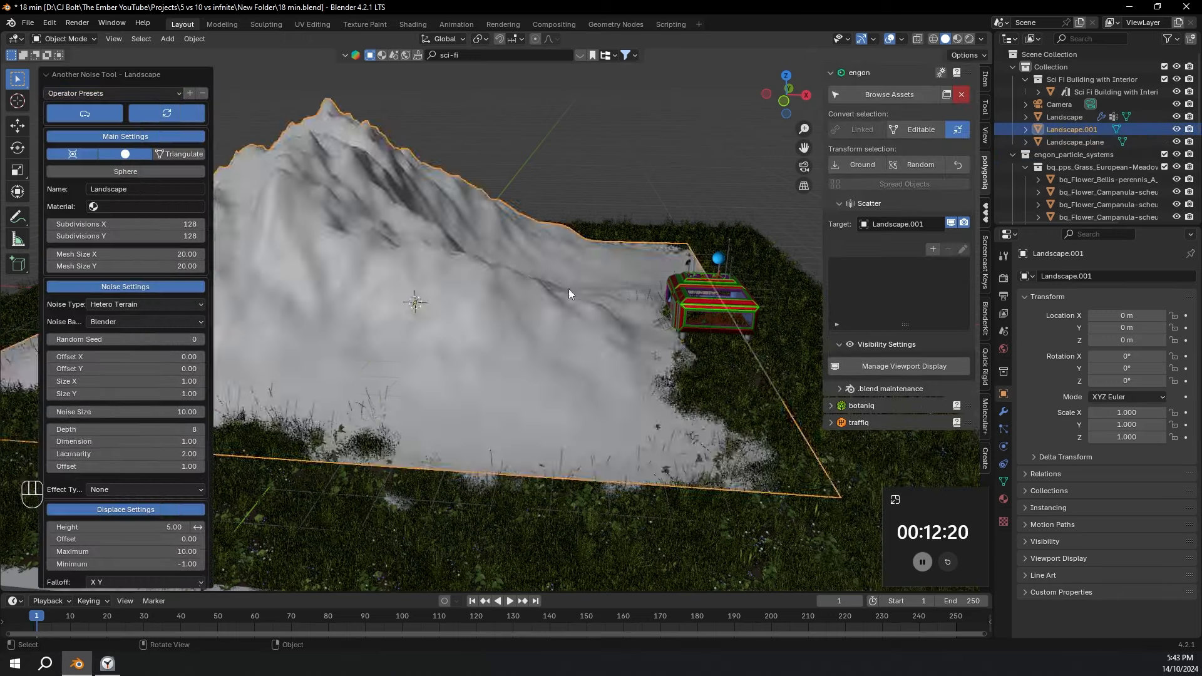
Rotate the new mountain about -95° around Z and move it behind the building, to about X 8.8 m, Y 30 m.
key("KP_7")
scroll(501, 270, "down", 5)
key("r")
key("g")
left_click(804, 167)
key("g")
left_click(641, 214)
Scatter a spring-summer grass preset on the background mountain and set its Emission Number to 60023.
left_click(889, 94)
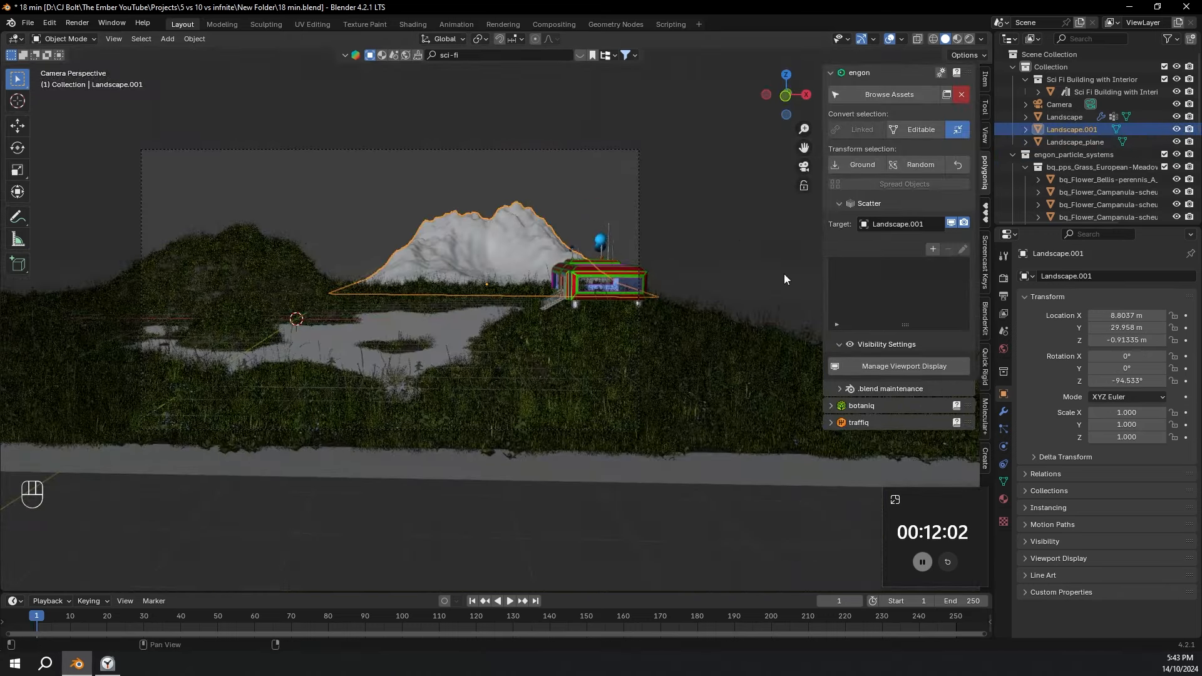
left_click(784, 273)
key("e")
scroll(497, 227, "up", 5)
double_click(845, 375)
key("BackSpace")
type("6")
left_click(704, 154)
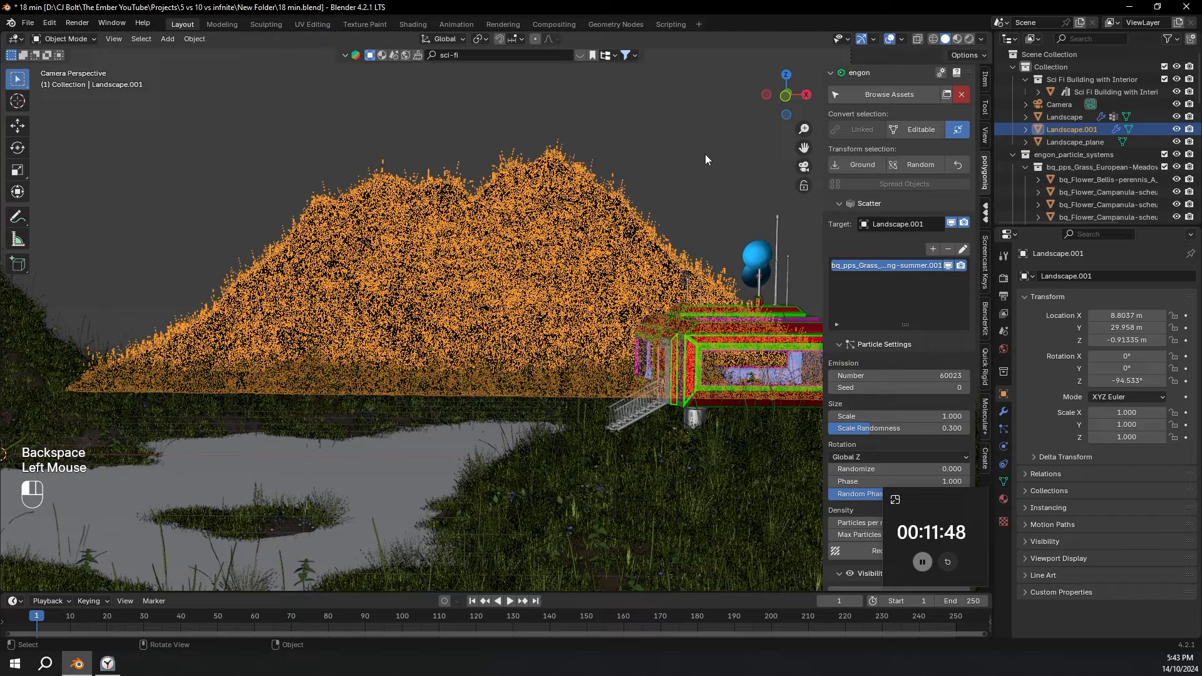
Turn off viewport display of the grass scatters on both the background mountain and the main Landscape.
left_click(948, 265)
left_click(948, 165)
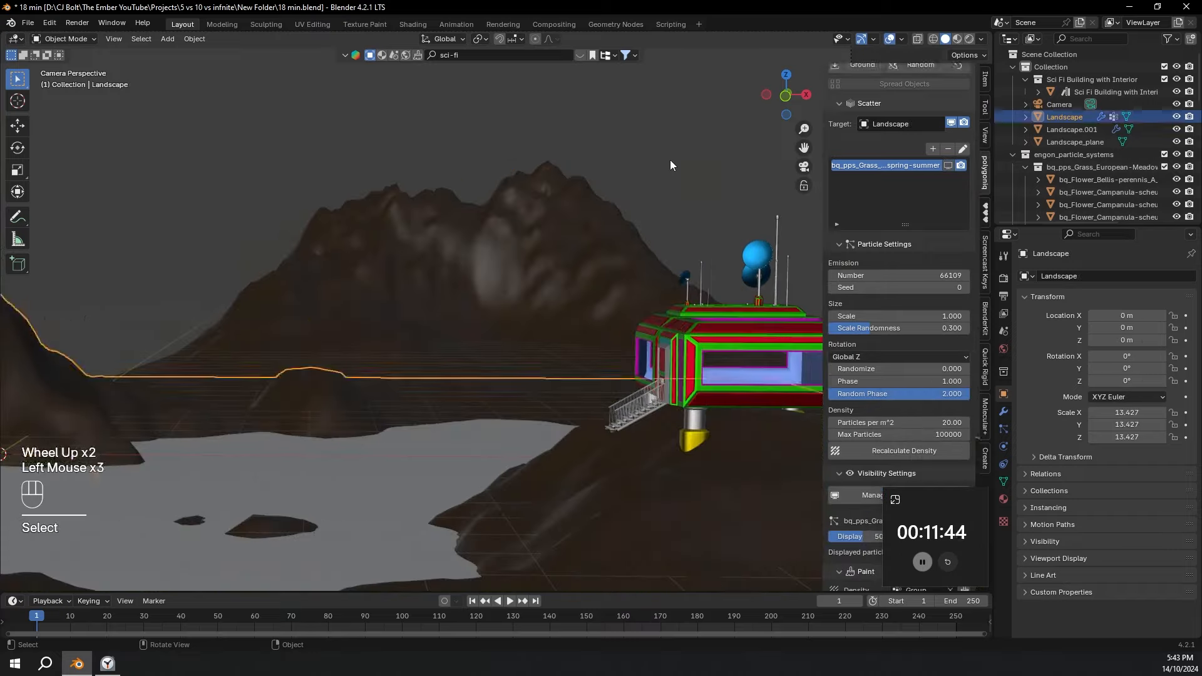
middle_click_drag(626, 188, 626, 251)
Set the render engine to Cycles with GPU Compute as the device and save the file.
left_click(1004, 278)
left_click(1141, 276)
scroll(1071, 501, "down", 5)
left_click(1062, 628)
left_click(1141, 535)
left_click(1125, 590)
scroll(1115, 501, "up", 5)
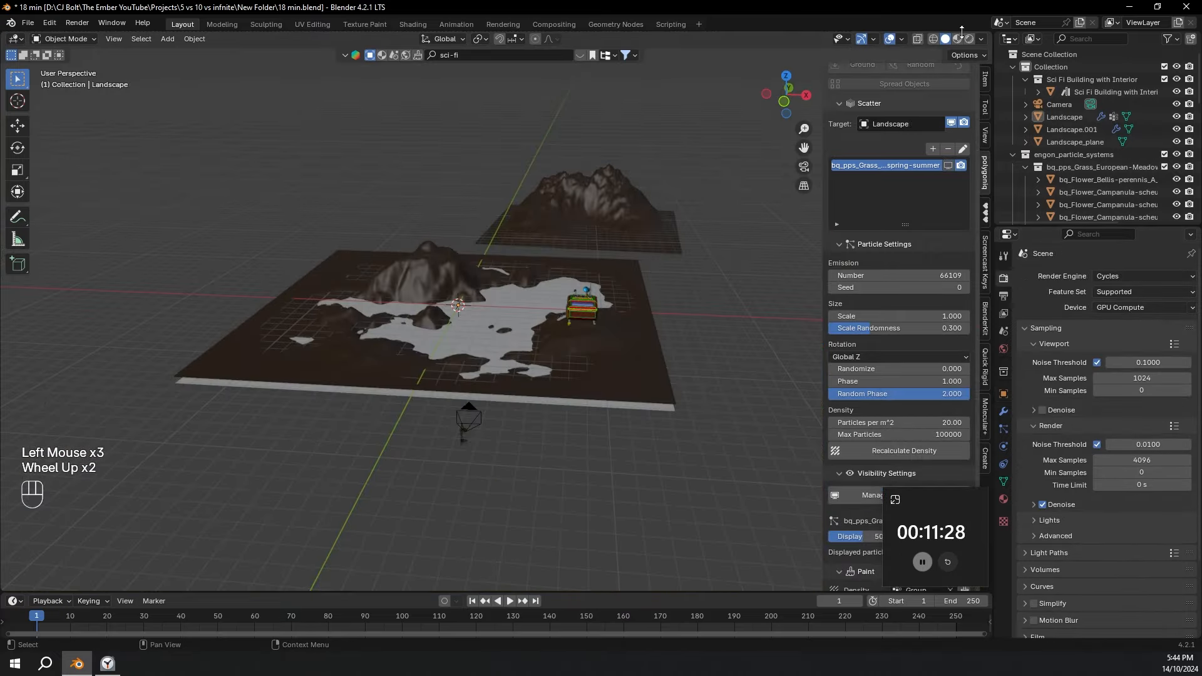
key("ctrl+s")
Show the viewport in rendered shading and set the world background color to a Sky Texture.
left_click(970, 39)
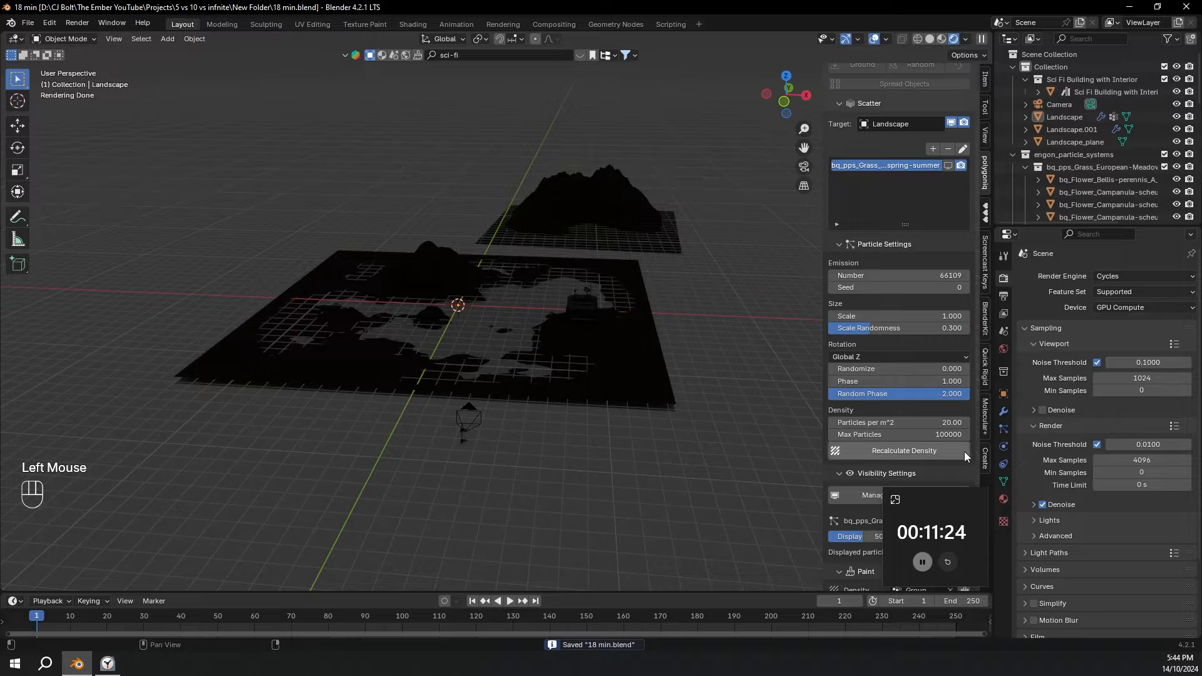
left_click(1004, 348)
left_click(1094, 355)
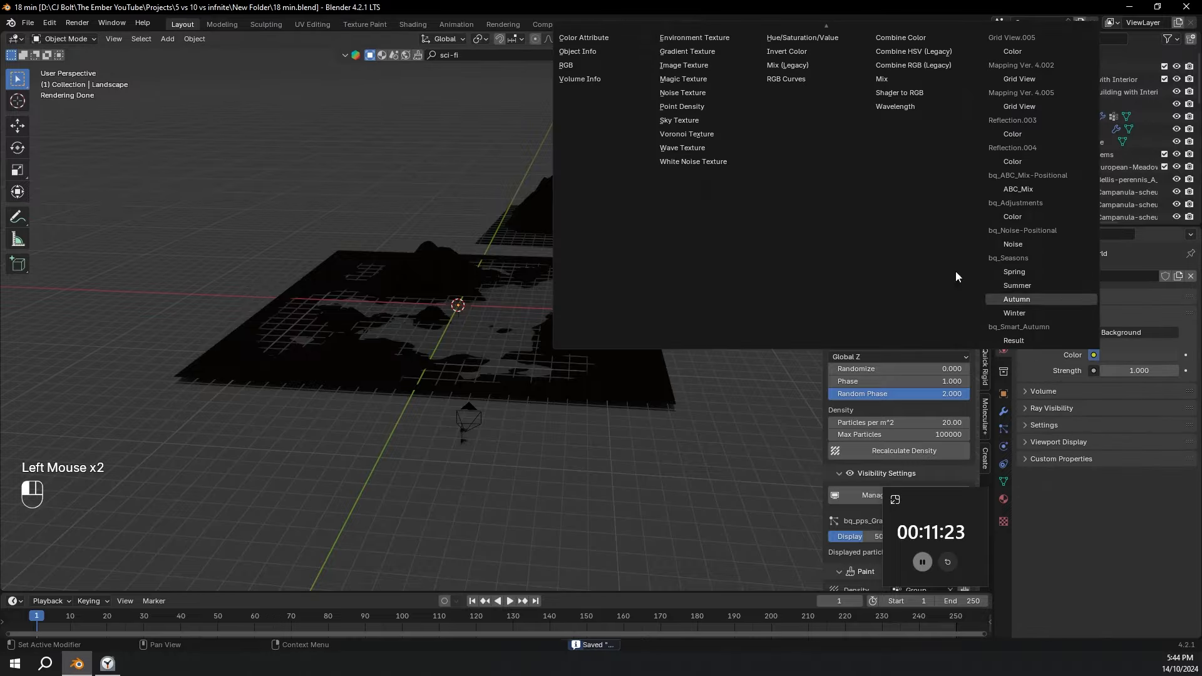
left_click(679, 116)
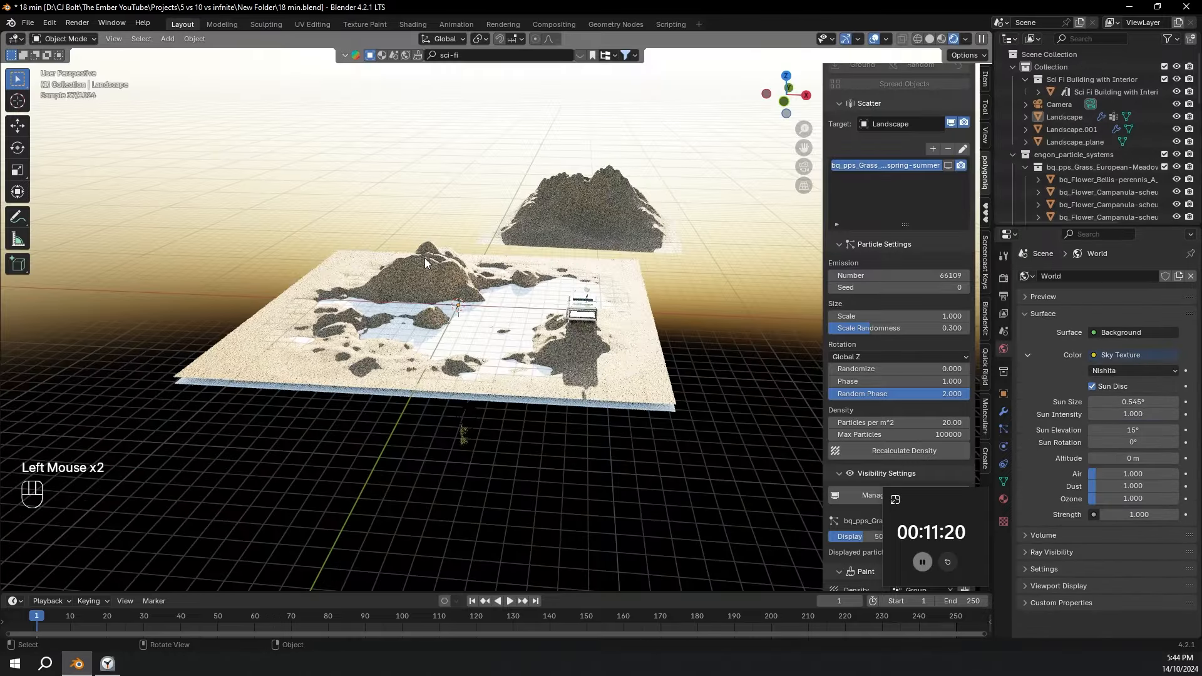
In camera view, set the sky's Sun Rotation to about 75.4° and its Sun Elevation to 12°.
key("KP_0")
left_click_drag(1107, 442, 1134, 442)
left_click(1131, 430)
type("12")
key("KP_Enter")
Examine the building and surrounding terrain up close under the new sky lighting.
scroll(457, 350, "up", 4)
middle_click_drag(601, 350, 551, 369, "shift")
scroll(457, 351, "down", 4)
scroll(476, 376, "down", 3)
scroll(551, 369, "up", 2)
middle_click_drag(551, 370, 372, 393, "shift")
scroll(351, 404, "up", 2)
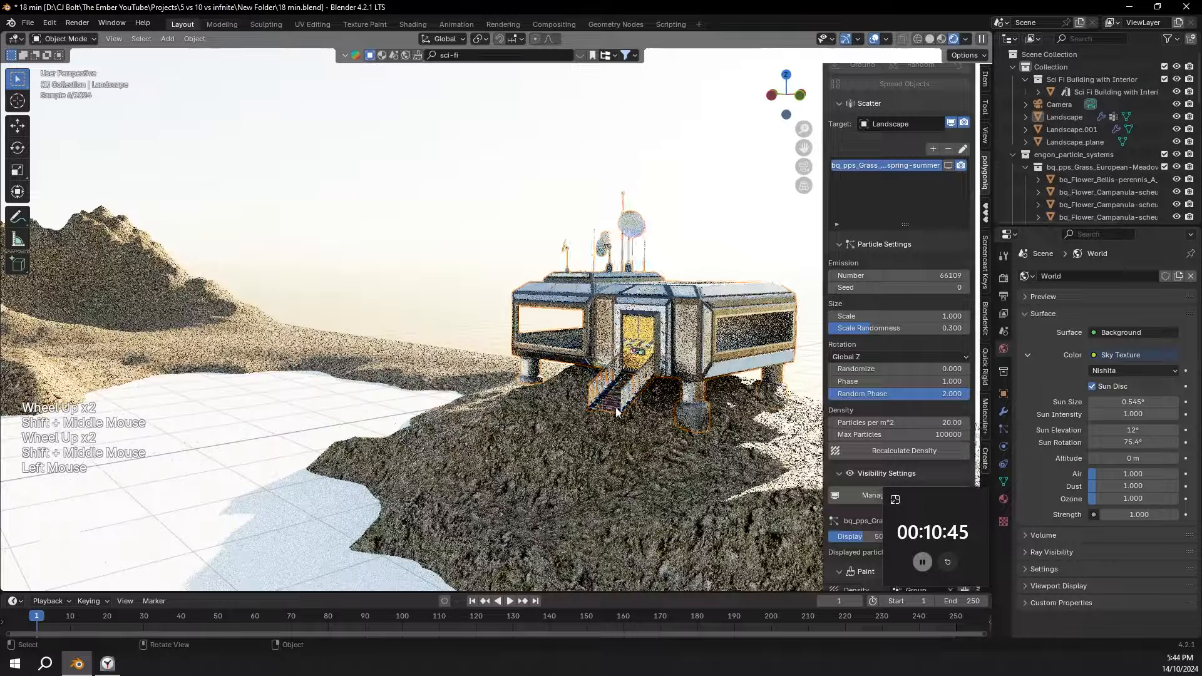
Show the sci-fi building in solid shading from the front and open its mesh for editing at the entrance staircase.
left_click(692, 421)
key("grave")
left_click(764, 479)
middle_click_drag(760, 485, 769, 438)
middle_click_drag(814, 97, 780, 119)
left_click(930, 39)
left_click(772, 95)
left_click(767, 95)
middle_click_drag(299, 398, 463, 400, "shift")
key("Tab")
scroll(501, 379, "up", 2)
middle_click_drag(503, 352, 543, 289, "shift")
Delete the vertices at the bottom end of the building's staircase, selecting through the mesh.
left_click_drag(213, 249, 337, 542)
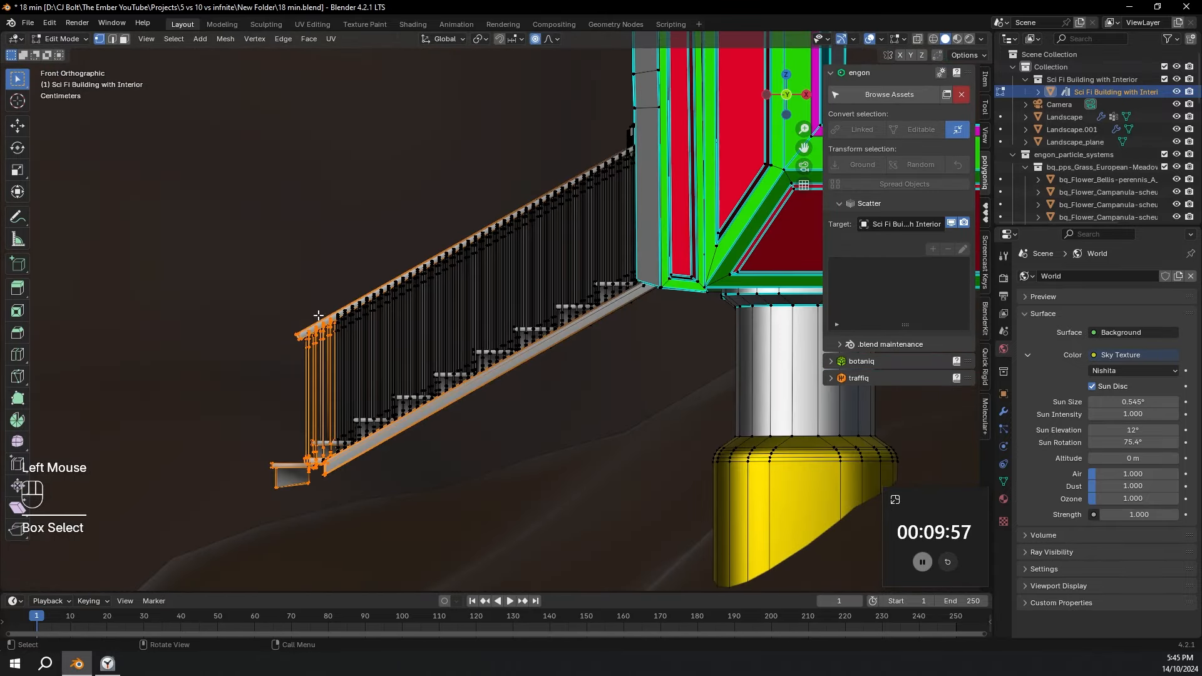
left_click_drag(248, 285, 355, 554)
key("x")
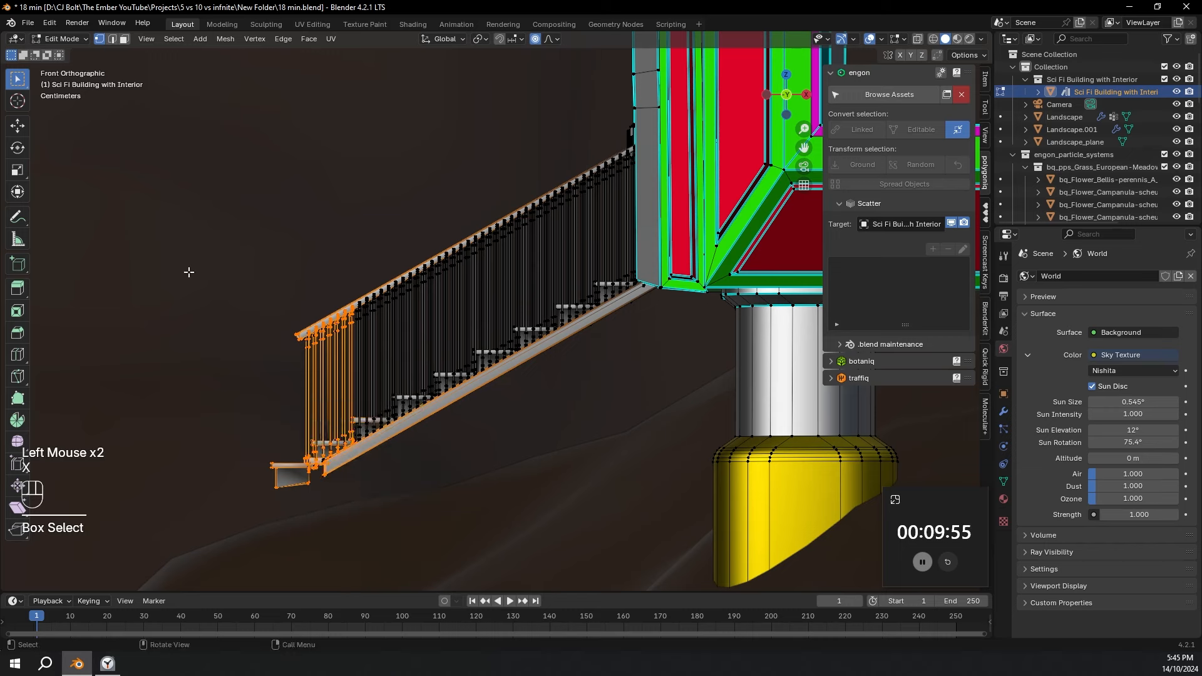
key("alt+z")
left_click_drag(189, 272, 354, 538)
key("x")
left_click(356, 335)
Duplicate the lower run of stairs and railings and offset it about -0.30 m in X and -0.17 m in Z to extend the staircase.
left_click_drag(312, 255, 194, 414)
key("Escape")
left_click_drag(307, 186, 558, 542)
middle_click_drag(412, 250, 461, 194, "shift")
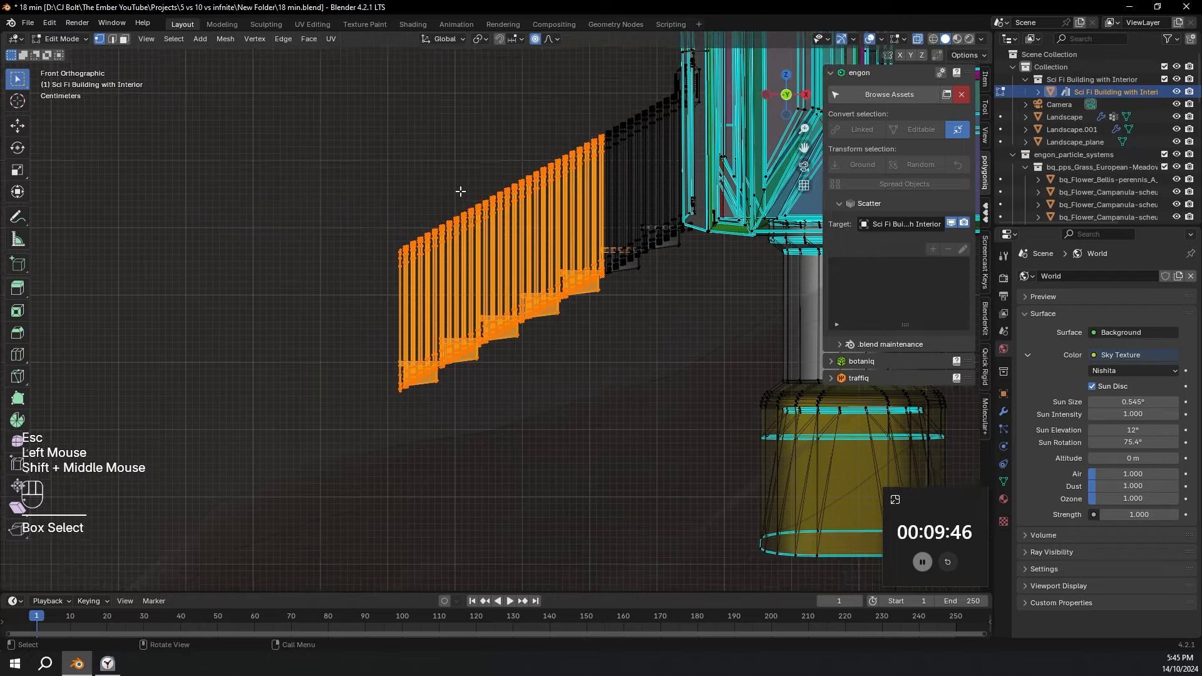
key("shift+d")
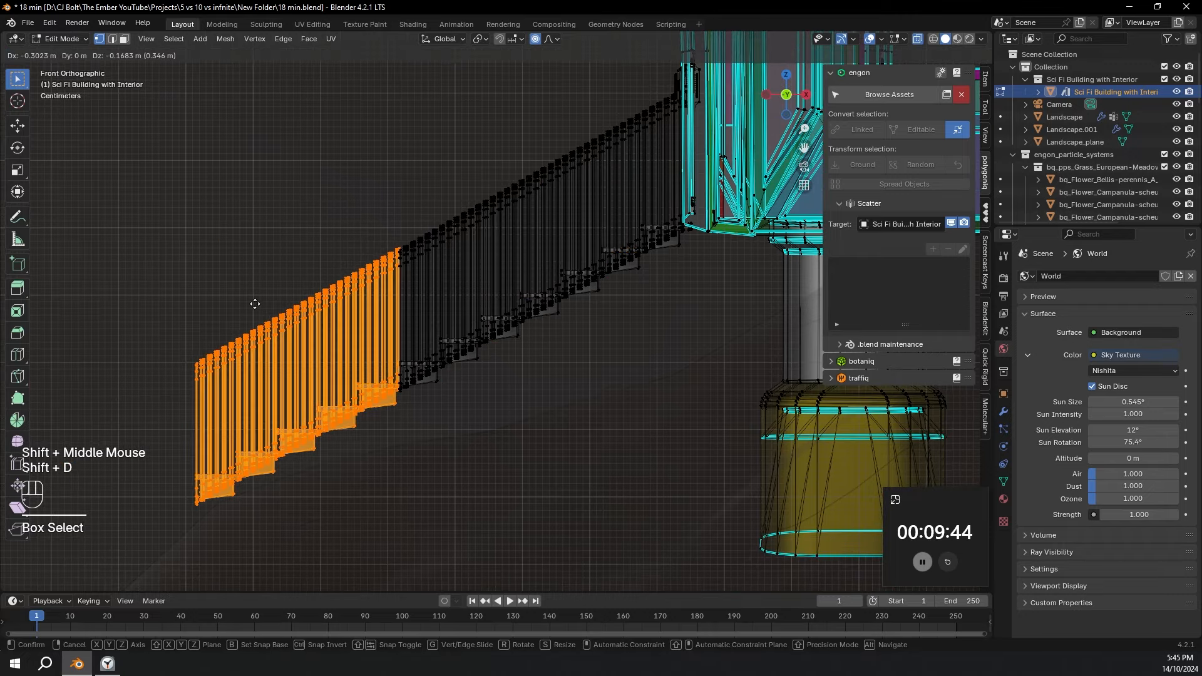
left_click(252, 303)
middle_click_drag(249, 303, 394, 171, "shift")
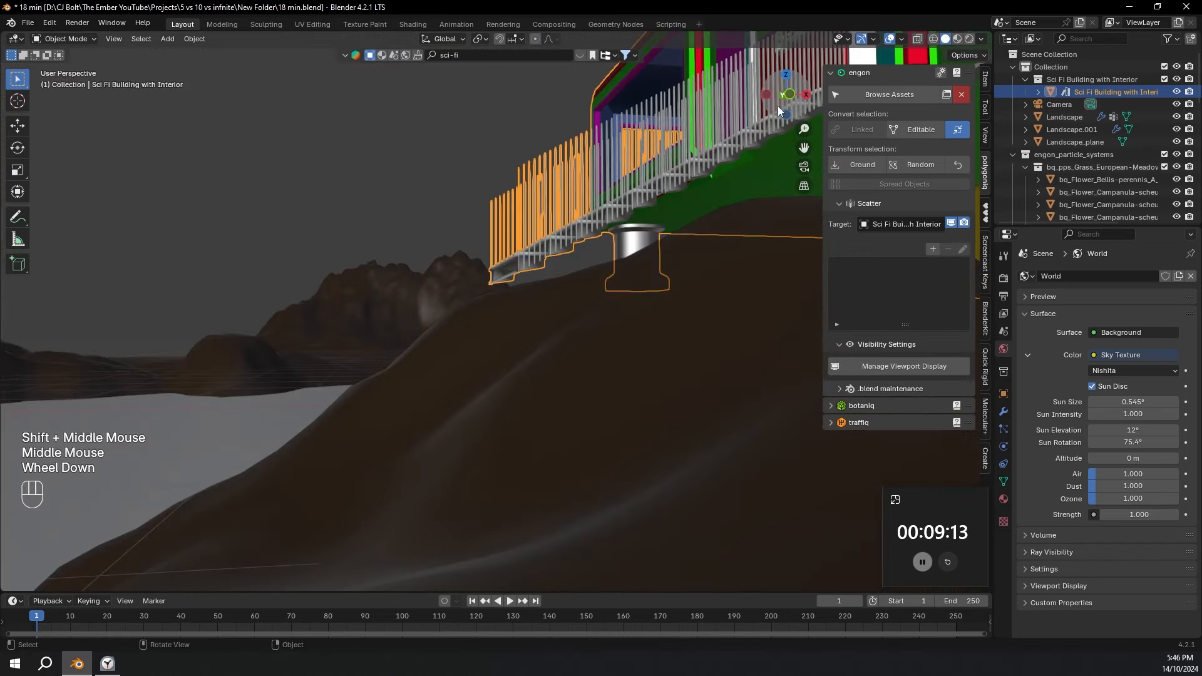
Raise the landscape in front of the stairs by 0.2865 m along Z using smooth proportional editing of size 1.464.
left_click(783, 99)
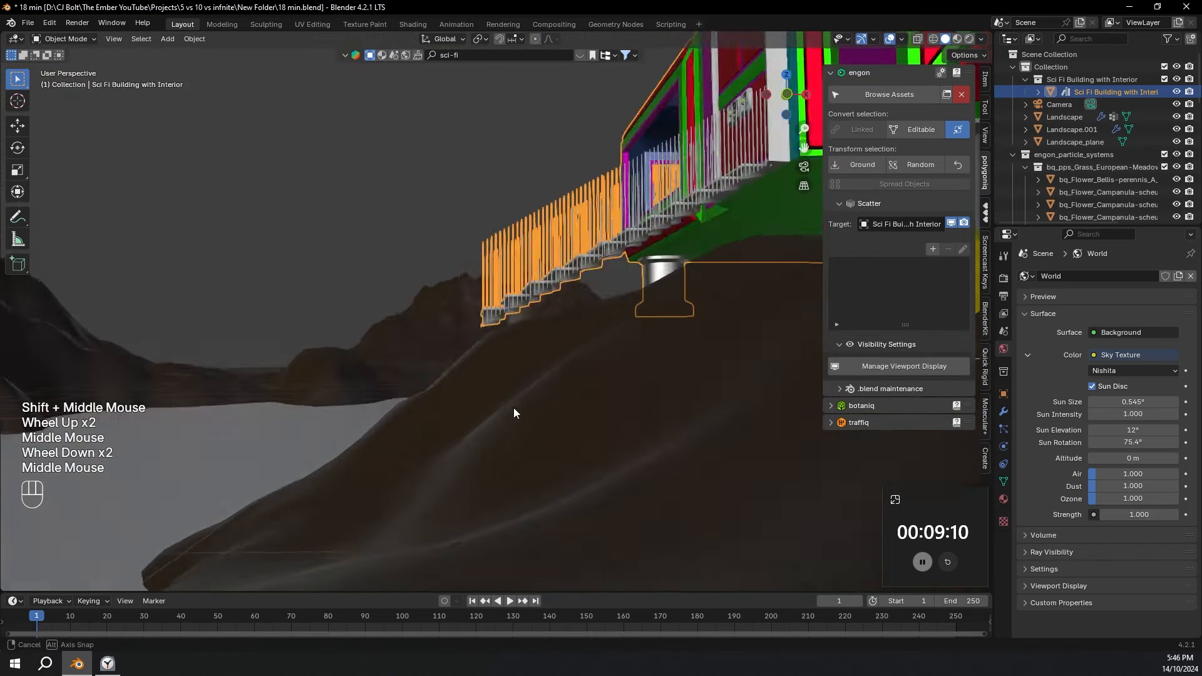
middle_click_drag(513, 407, 569, 411)
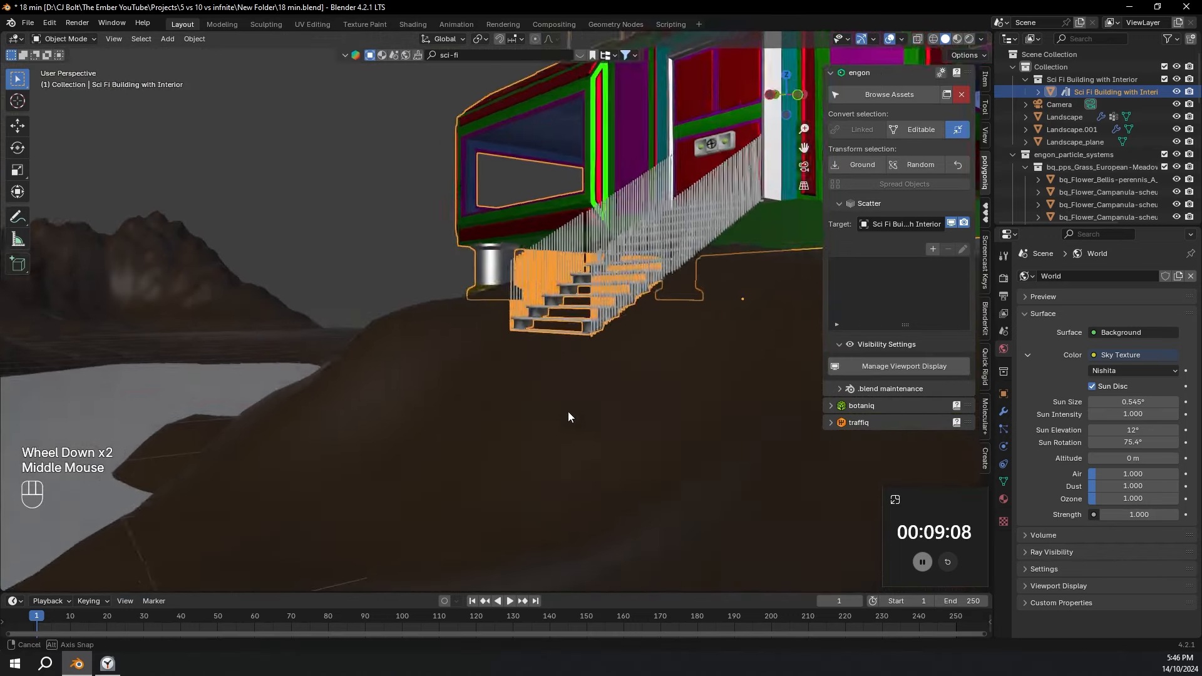
left_click(563, 412)
key("Tab")
left_click(551, 412)
left_click(555, 382)
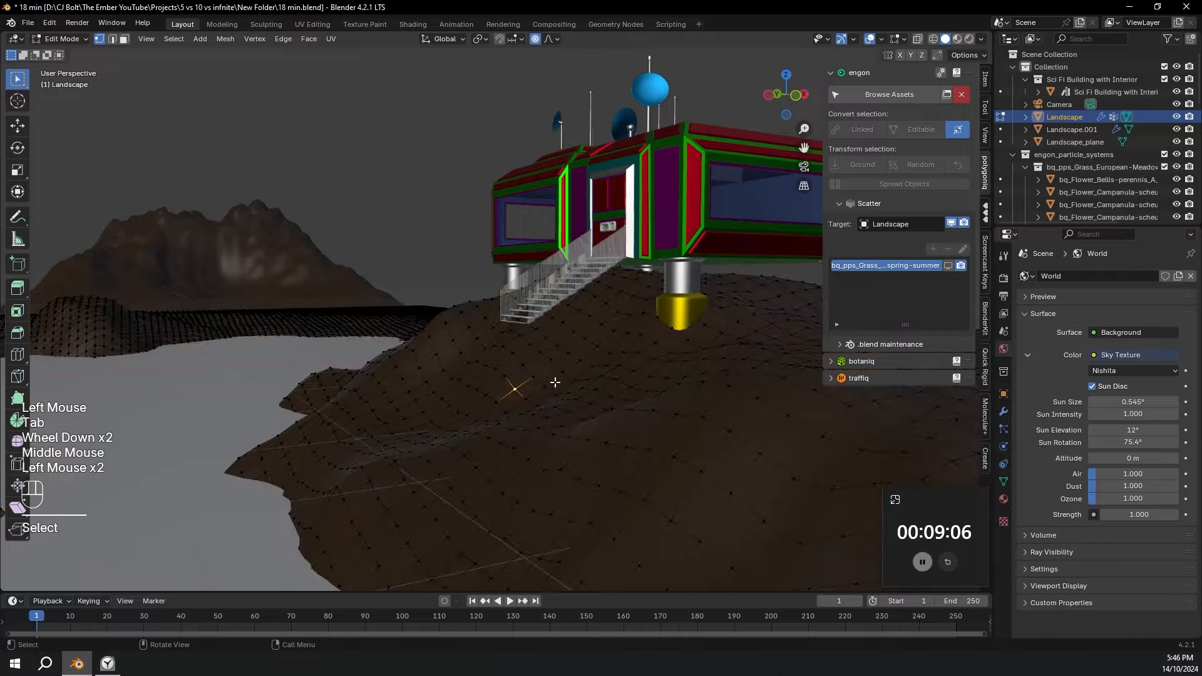
key("g")
key("z")
scroll(519, 348, "down", 7)
left_click(522, 335)
middle_click_drag(529, 335, 623, 330)
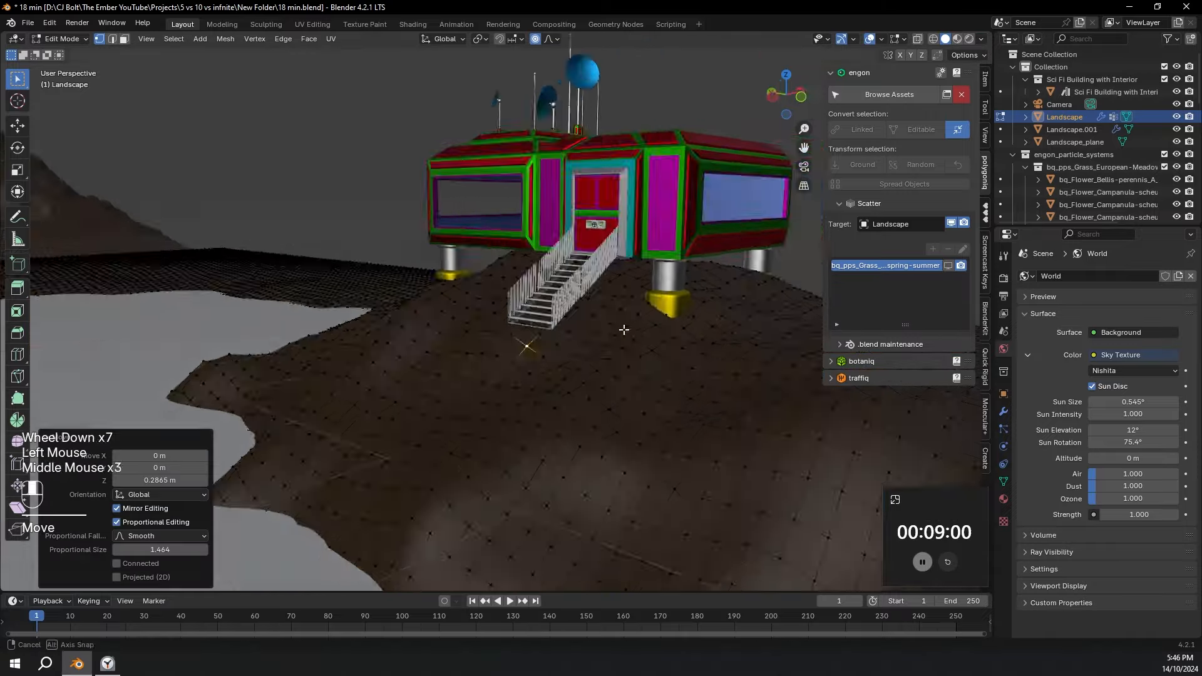
Adjust the height of two more landscape points near the foot of the stairs with vertical proportional moves.
left_click(559, 363)
key("g")
key("z")
left_click(498, 379)
key("g")
key("z")
left_click(500, 376)
middle_click_drag(501, 376, 526, 350)
scroll(526, 350, "down", 2)
scroll(476, 407, "up", 4)
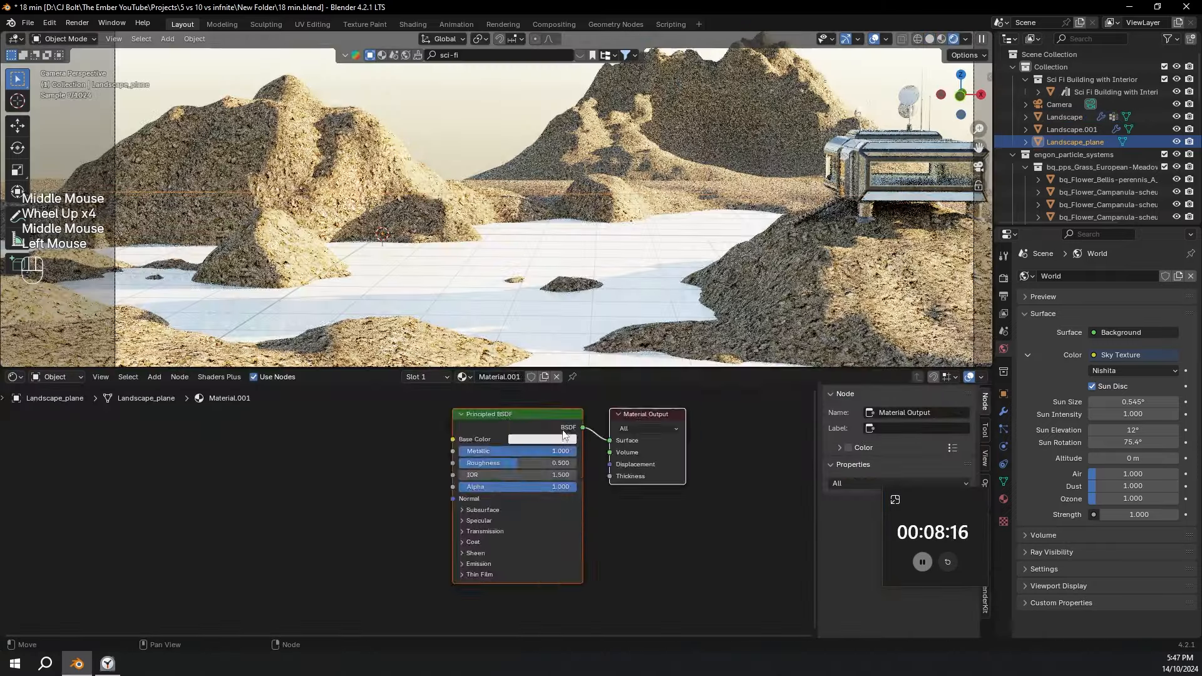
Give the water plane's material a light blue base color and a roughness of about 0.059.
left_click(559, 439)
left_click_drag(555, 316, 554, 306)
left_click_drag(517, 463, 465, 463)
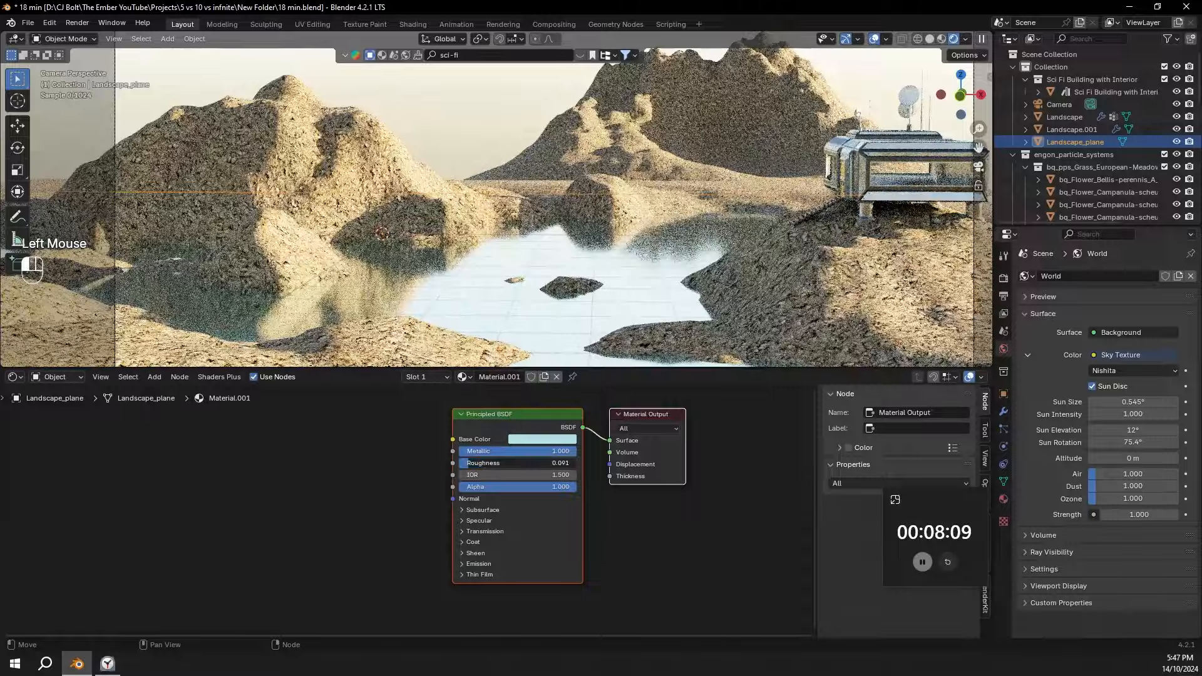
Add Noise Texture and Bump nodes, linking the noise Fac to the bump Height and the bump to the water shader's Normal.
key("shift+a")
type("noise")
left_click(234, 438)
key("shift+a")
left_click(363, 478)
left_click_drag(394, 483, 368, 474)
left_click_drag(307, 453, 338, 538)
left_click_drag(414, 487, 452, 499)
Set the water's noise Scale to -100 and its bump Strength to about 0.042.
left_click_drag(269, 531, 300, 531)
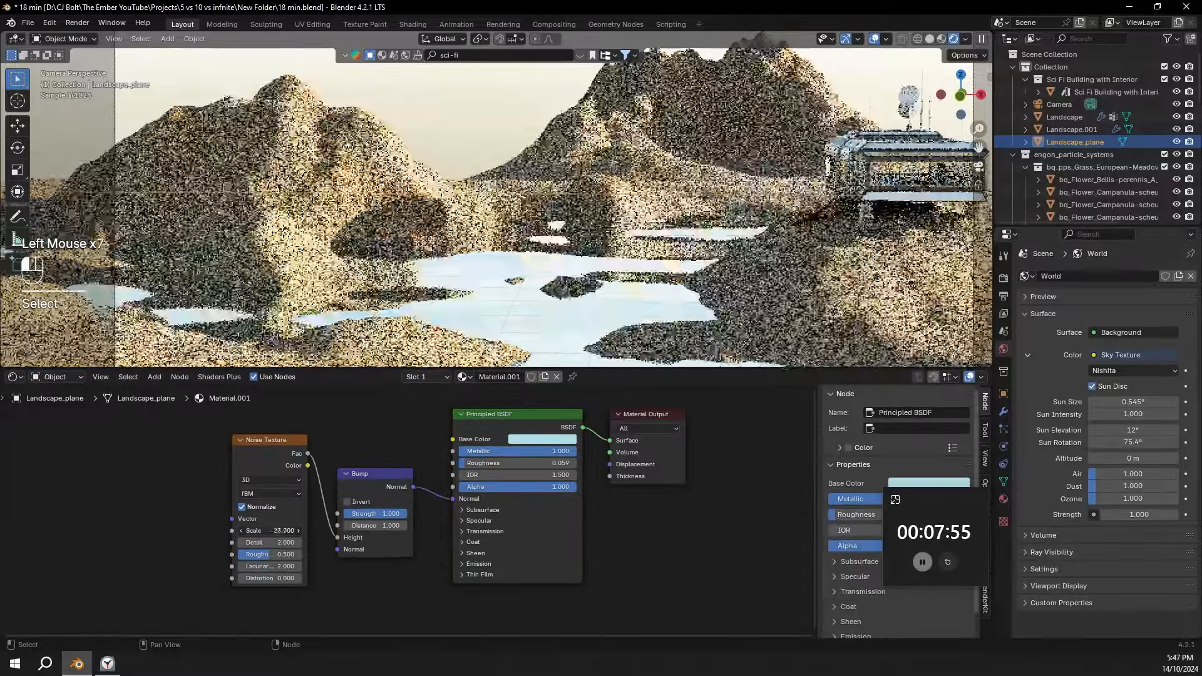
scroll(495, 250, "up", 3)
scroll(494, 250, "down", 2)
left_click(284, 532)
type("-10")
key("Return")
left_click(284, 532)
type("-100")
key("Return")
left_click_drag(401, 514, 346, 514)
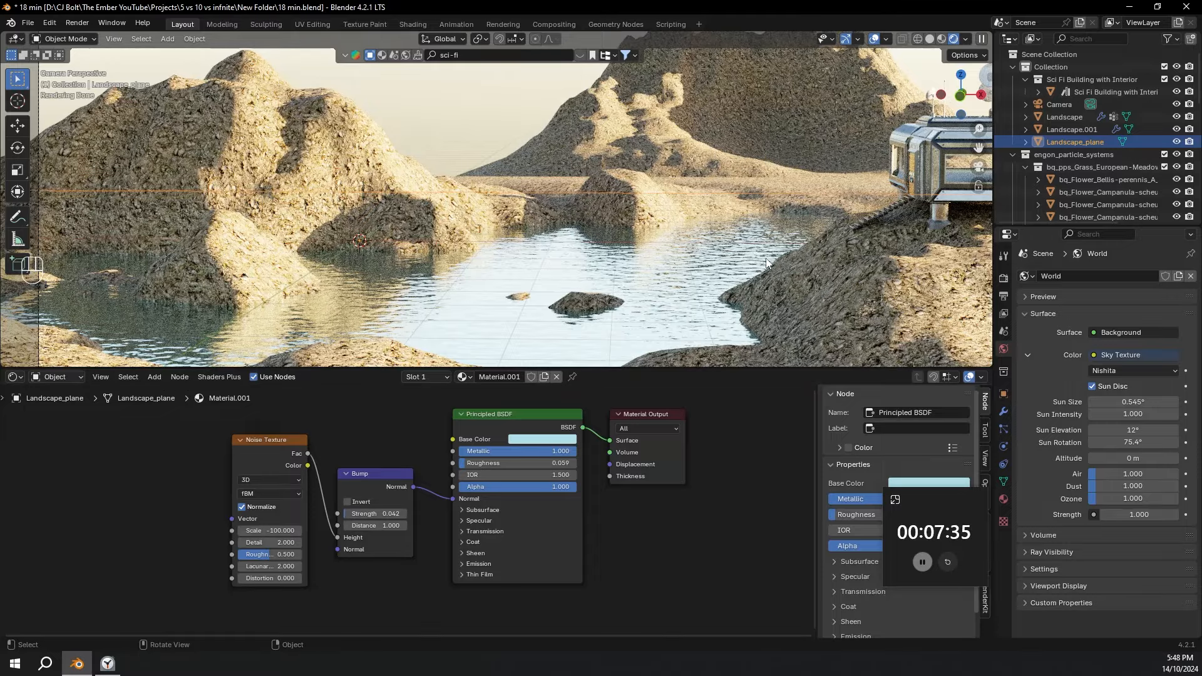
Enlarge the 3D viewport and search the asset library for "marine" to bring in the Marine Armor model.
scroll(767, 263, "down", 2)
middle_click_drag(767, 263, 675, 254, "shift")
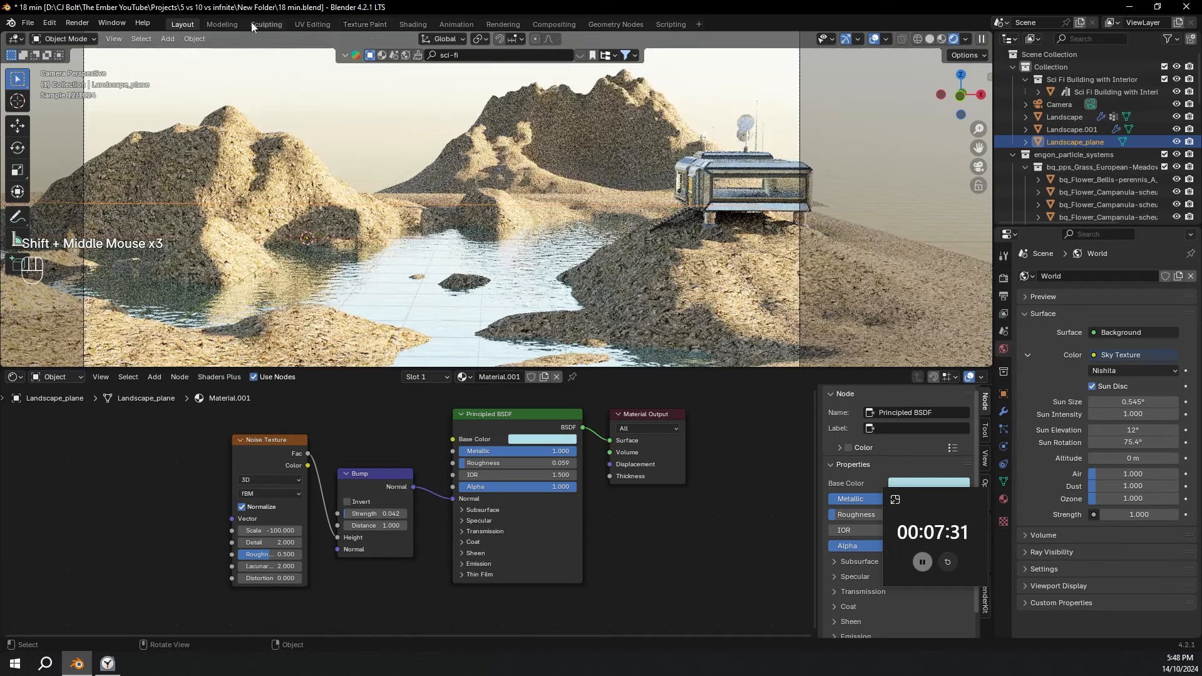
left_click_drag(601, 369, 601, 434)
left_click(474, 55)
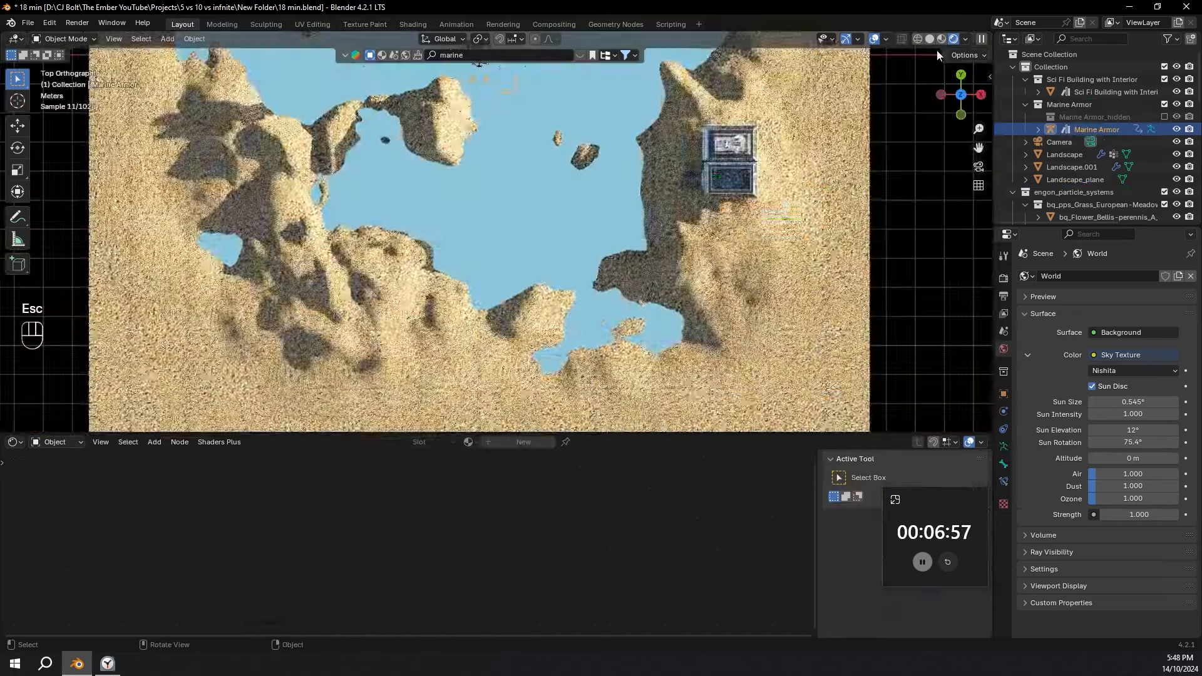
Move the Marine Armor by about 0.62 m in X and -0.90 m in Y and scale it down.
key("KP_0")
key("g")
left_click(631, 151)
scroll(632, 151, "up", 2)
key("s")
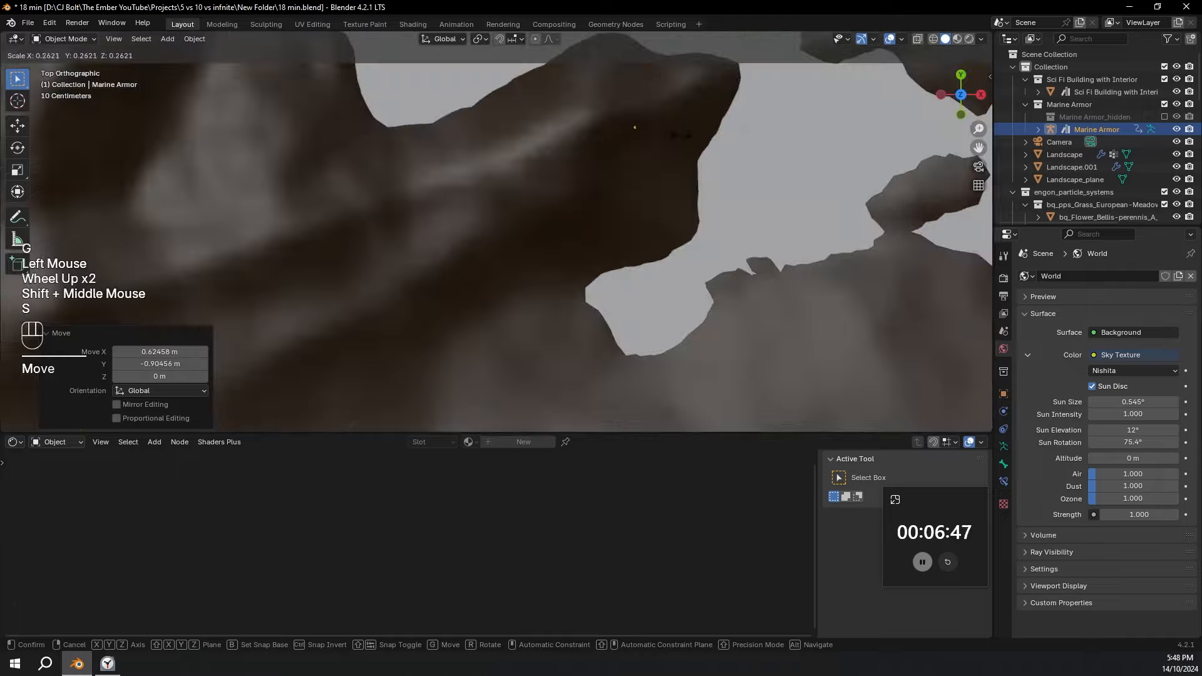
left_click(631, 151)
Adjust the Marine Armor's height along Z and rotate it by about -148° around the vertical axis.
key("g")
key("z")
left_click(631, 151)
middle_click_drag(631, 151, 494, 136, "shift")
key("KP_7")
key("r")
left_click(754, 250)
key("KP_0")
middle_click_drag(754, 249, 698, 266)
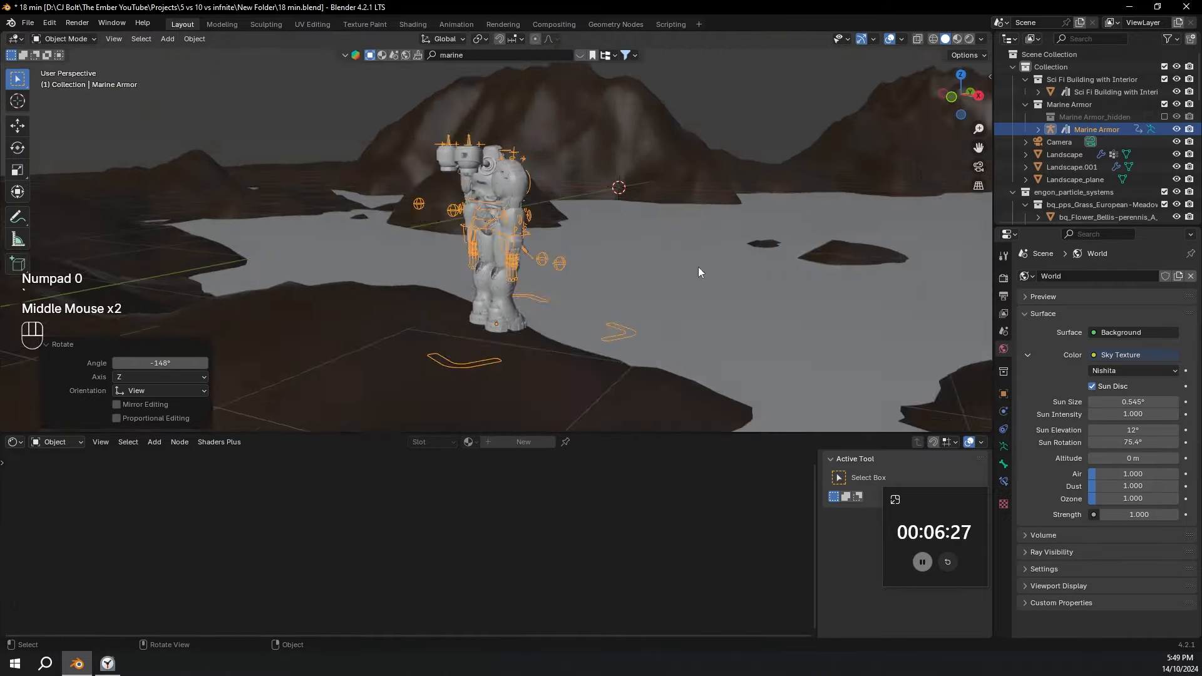
Switch the Marine Armor to Pose Mode and try to move its bone controls.
left_click(64, 39)
key("alt+z")
key("alt+z")
left_click(405, 343)
middle_click_drag(406, 343, 529, 308)
scroll(529, 308, "up", 2)
left_click(418, 273)
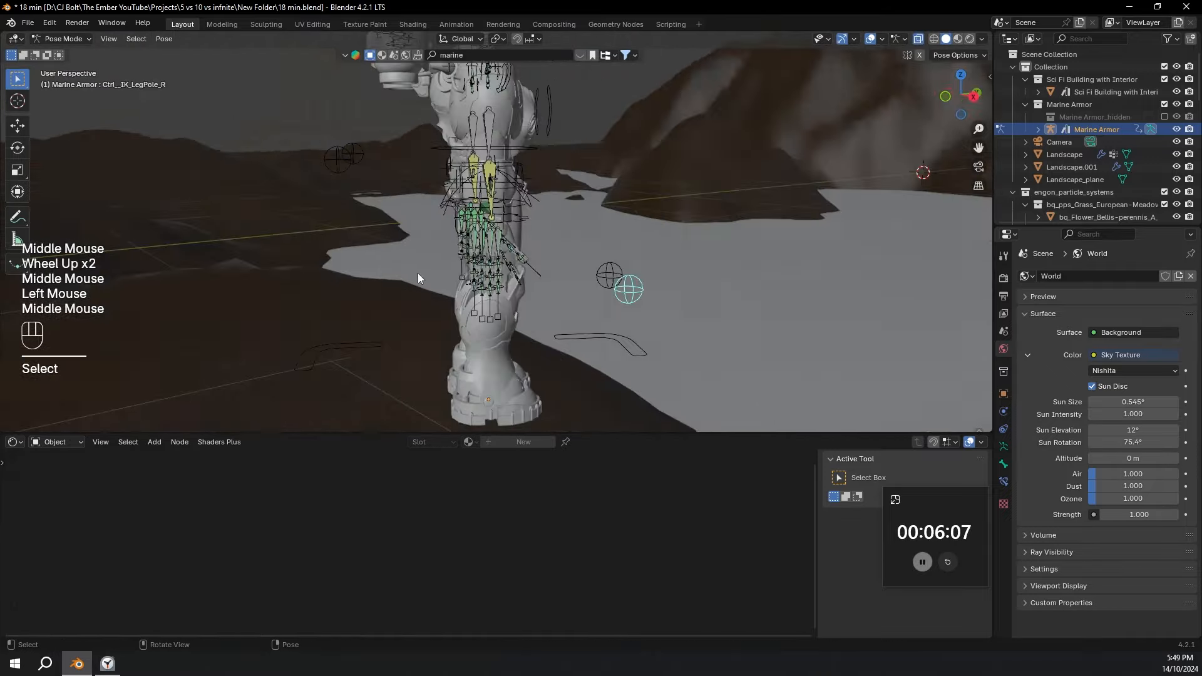
left_click(525, 207)
key("g")
key("Escape")
Try to scale the armor's box-selected bone controls with see-through display, and return to Object Mode.
key("alt+z")
left_click_drag(387, 251, 433, 308)
left_click_drag(586, 326, 536, 257, "shift")
key("s")
middle_click_drag(658, 285, 625, 272)
key("ctrl+Tab")
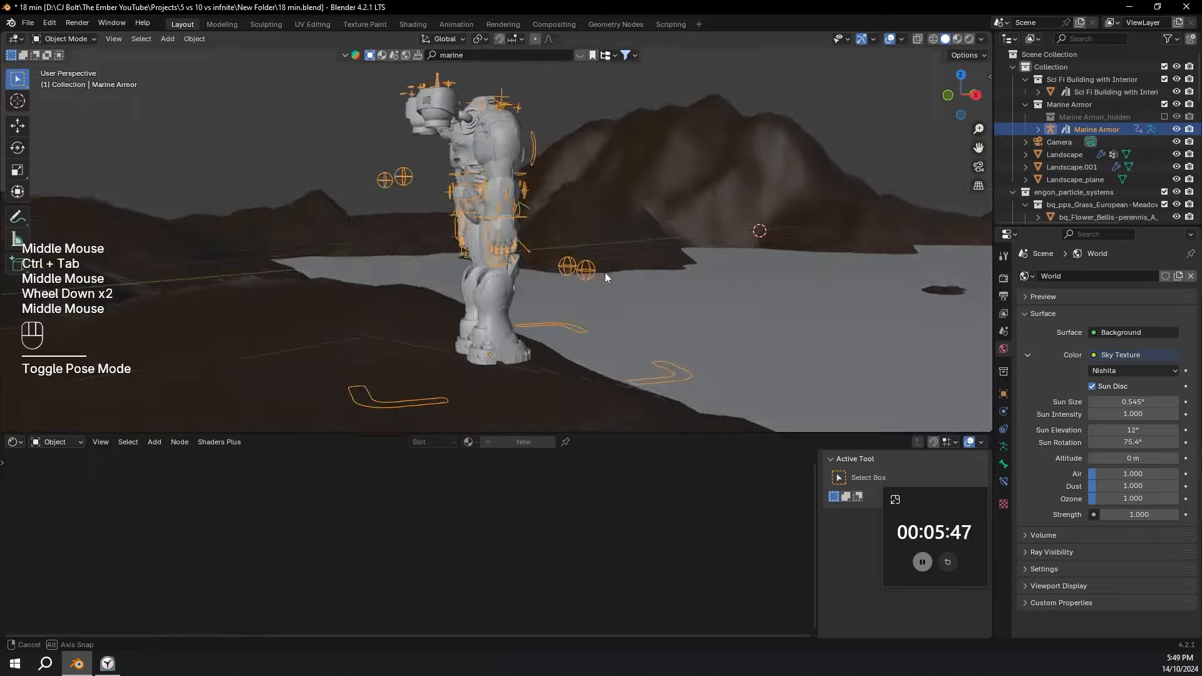
Reposition the Marine Armor on the ground at the water's edge and turn it 4.87° around Z.
key("g")
left_click(960, 94)
scroll(648, 224, "up", 5)
middle_click_drag(701, 187, 647, 224, "shift")
middle_click_drag(676, 213, 647, 225)
key("g")
left_click(667, 276)
key("KP_0")
scroll(743, 214, "up", 5)
middle_click_drag(742, 215, 535, 295)
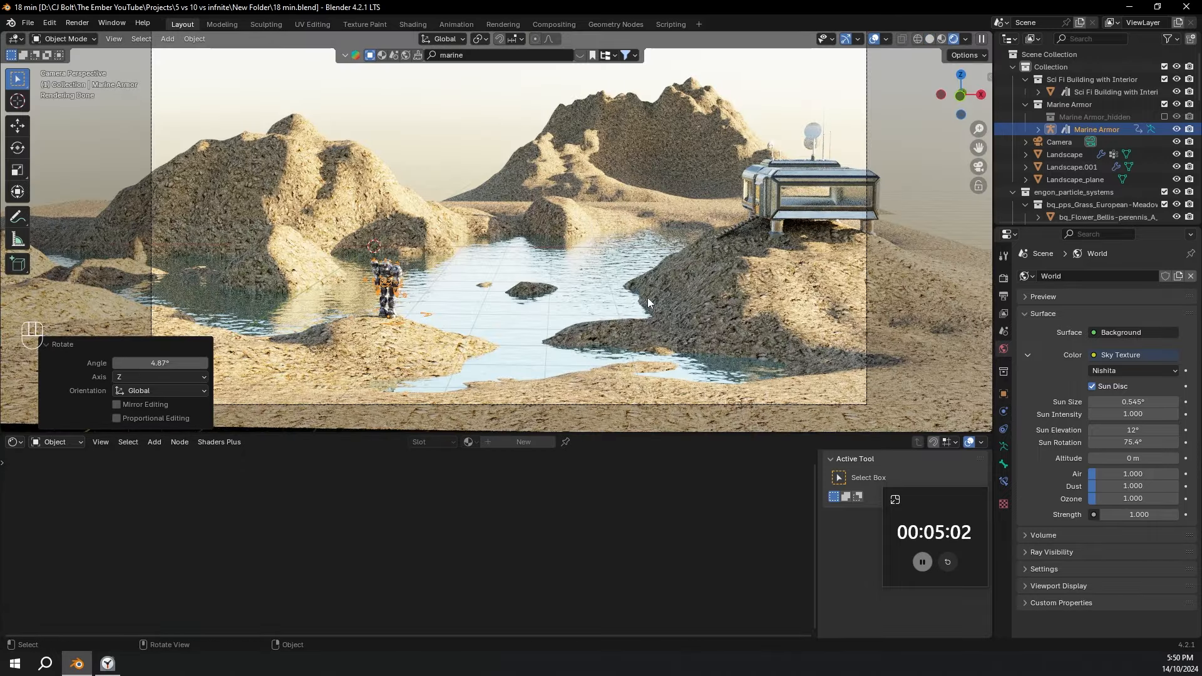
Render the camera view as a test image and close the render result.
key("F12")
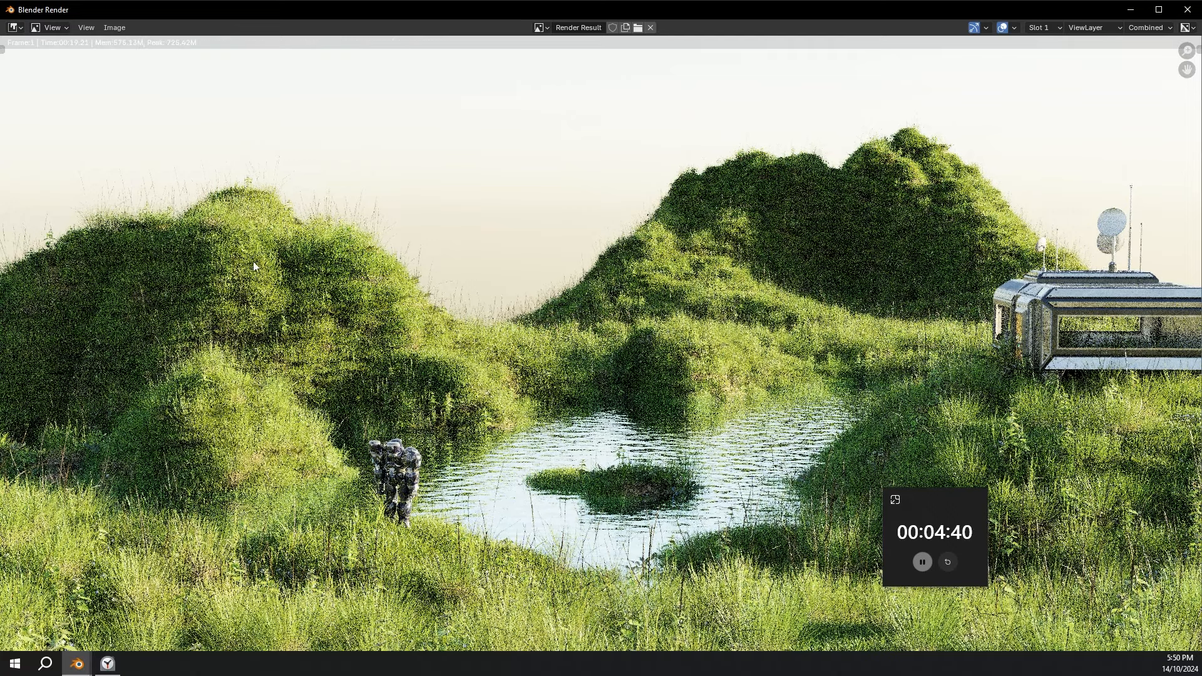
left_click(1188, 9)
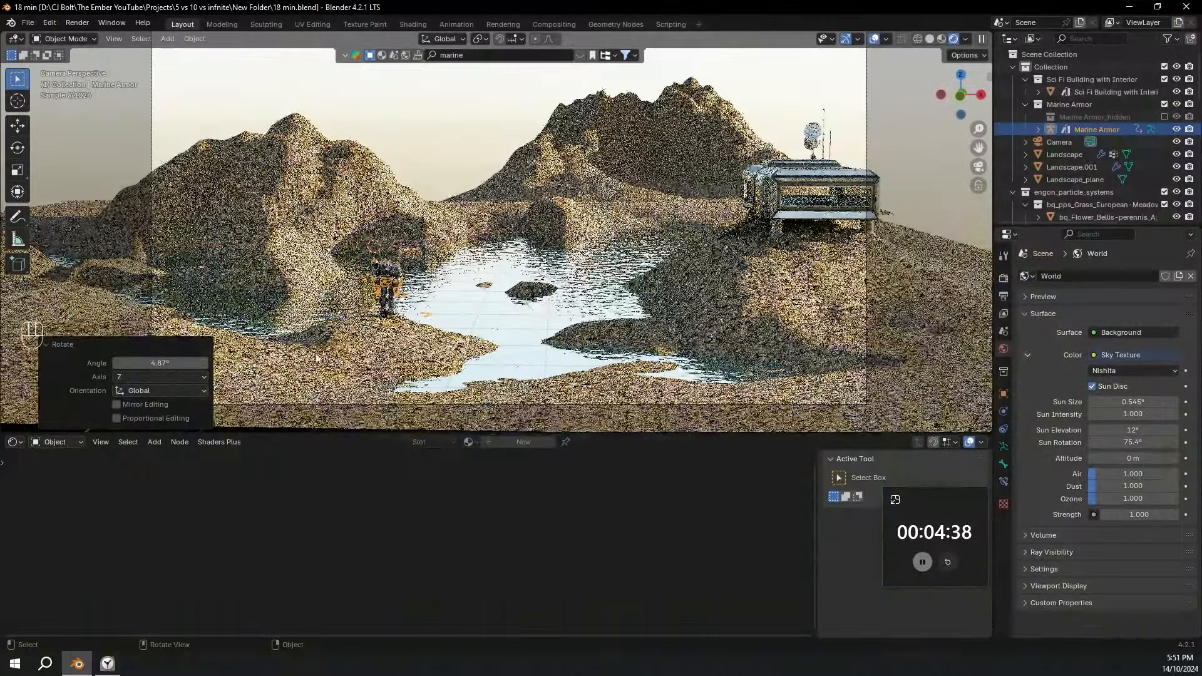
Set the landscape grass scatter's scale to 0.2 and save the file.
key("n")
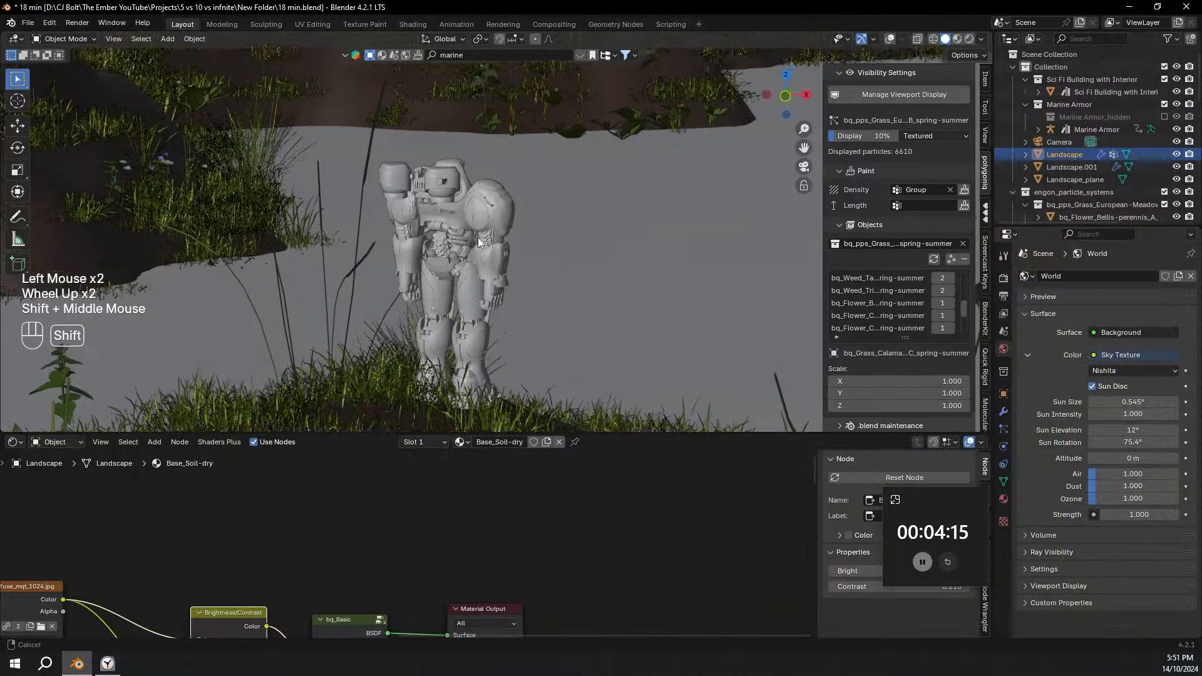
middle_click_drag(382, 213, 424, 218, "shift")
scroll(886, 272, "up", 6)
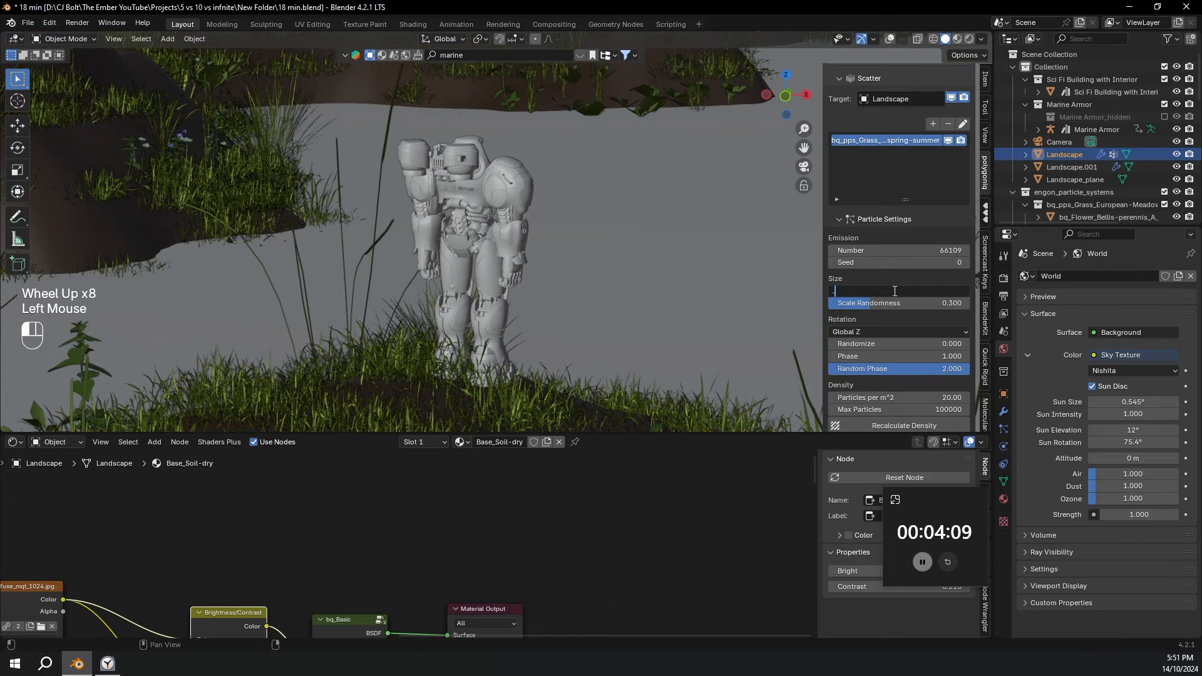
left_click(894, 293)
type(".2")
key("Return")
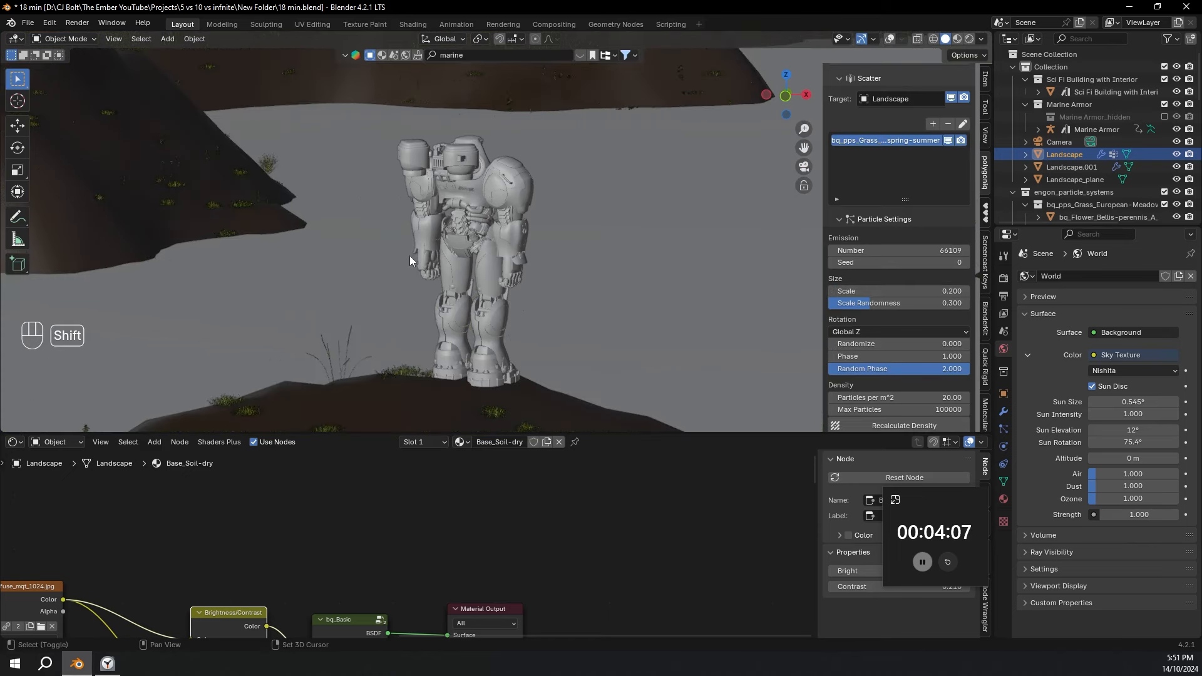
key("ctrl+s")
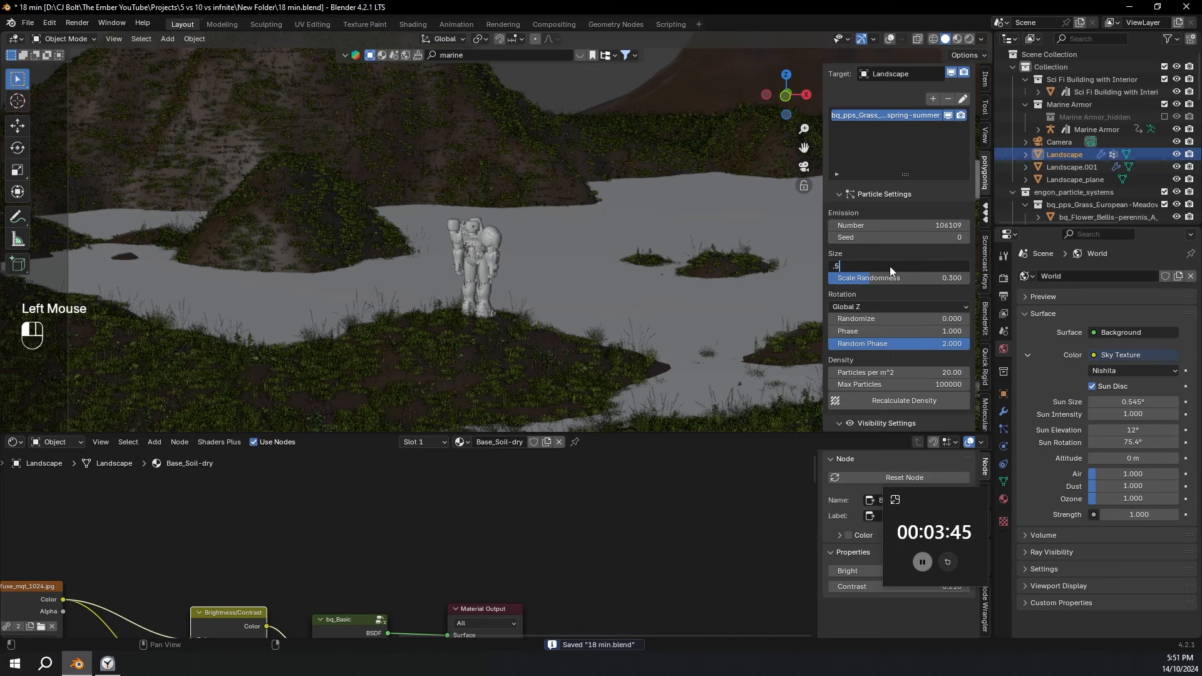
Set the landscape grass scatter to a number of 306109 and a scale of 0.5, and hide it in the viewport.
key("Return")
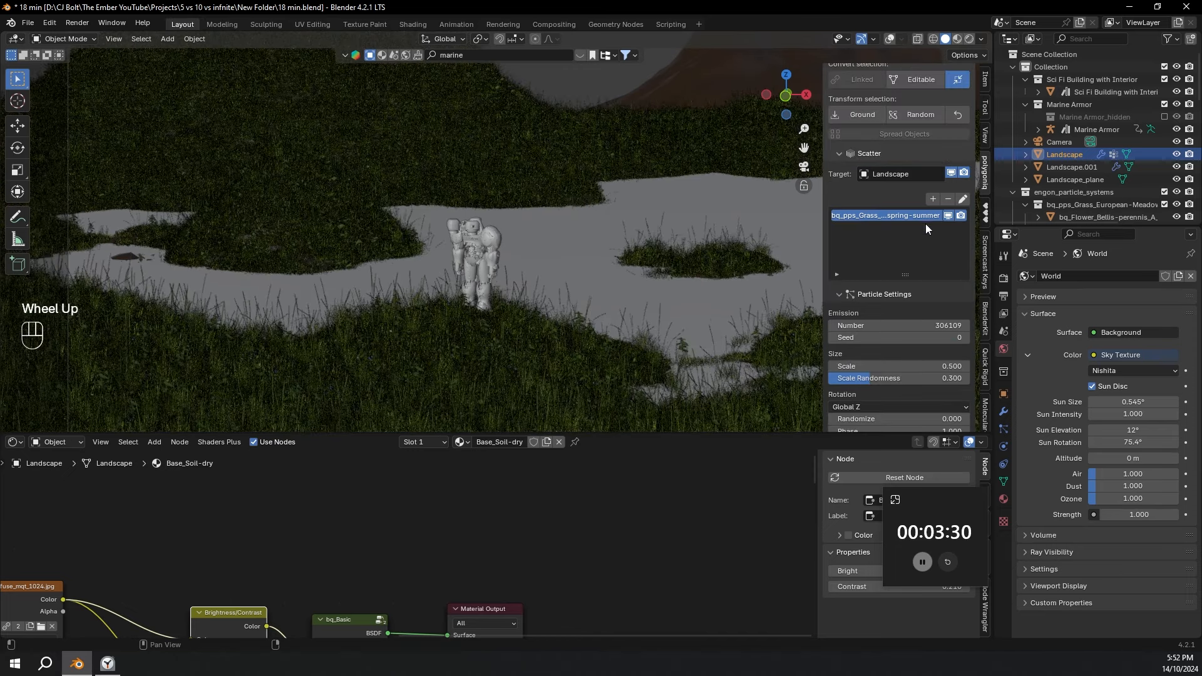
left_click(949, 215)
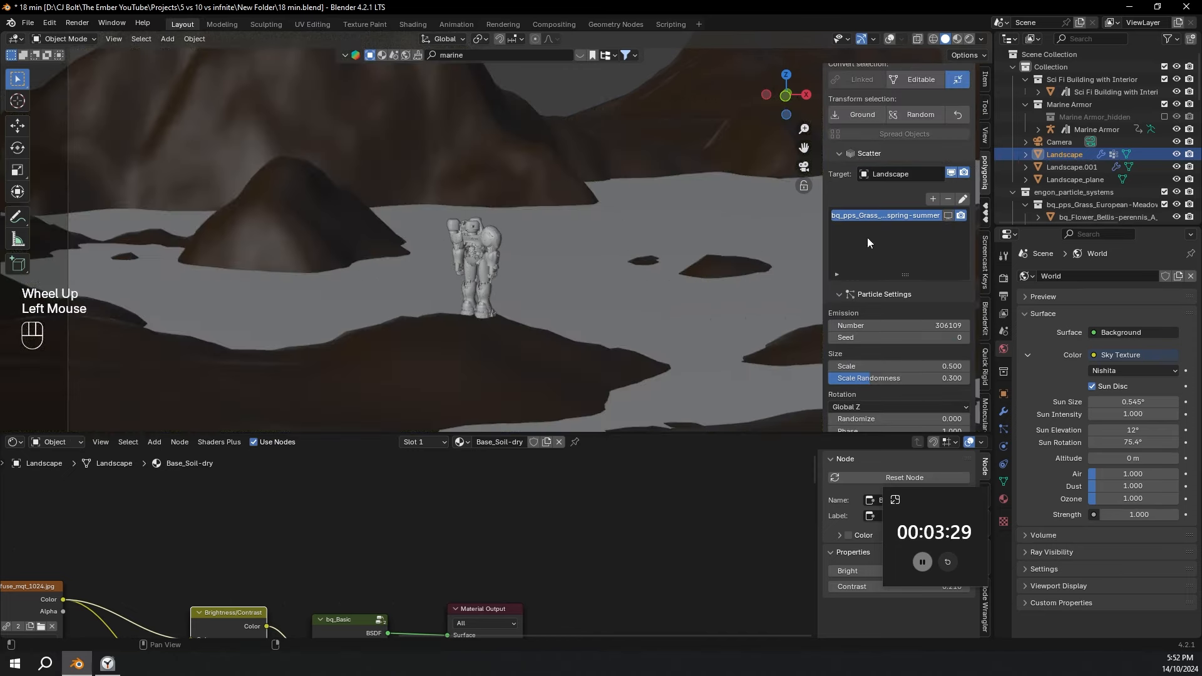
Remove the grass particle system from the background mountain.
scroll(728, 178, "down", 5)
left_click(662, 137)
middle_click_drag(731, 142, 569, 241, "shift")
left_click(569, 242)
scroll(585, 240, "up", 2)
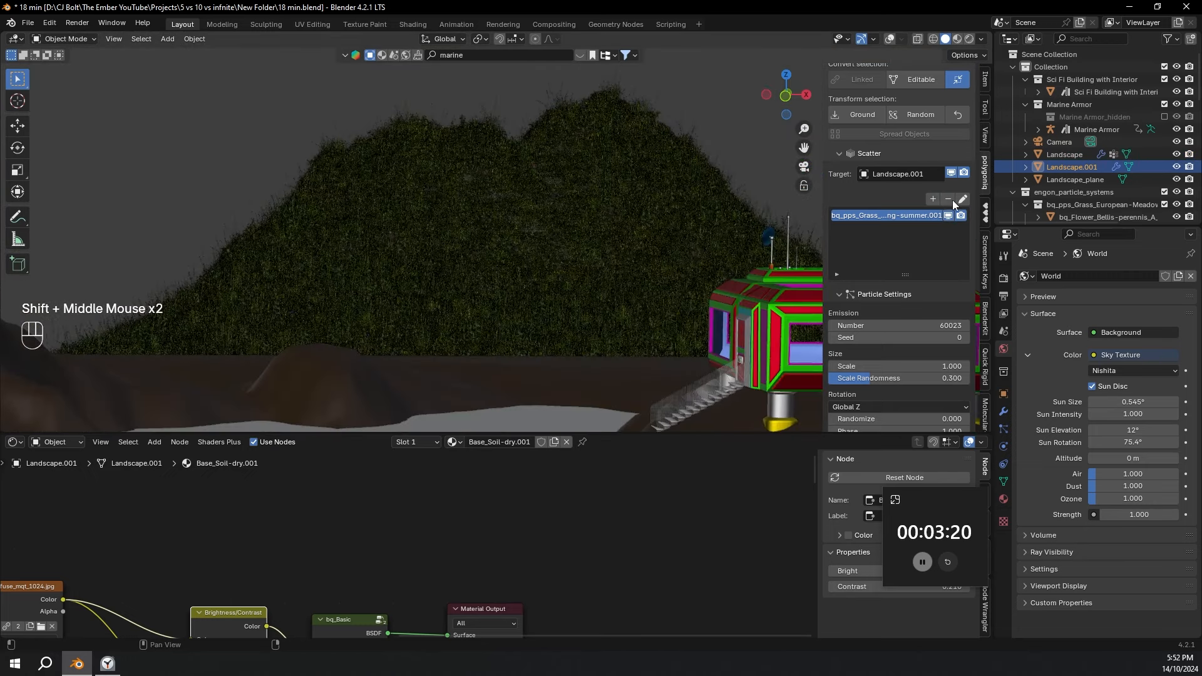
left_click(949, 199)
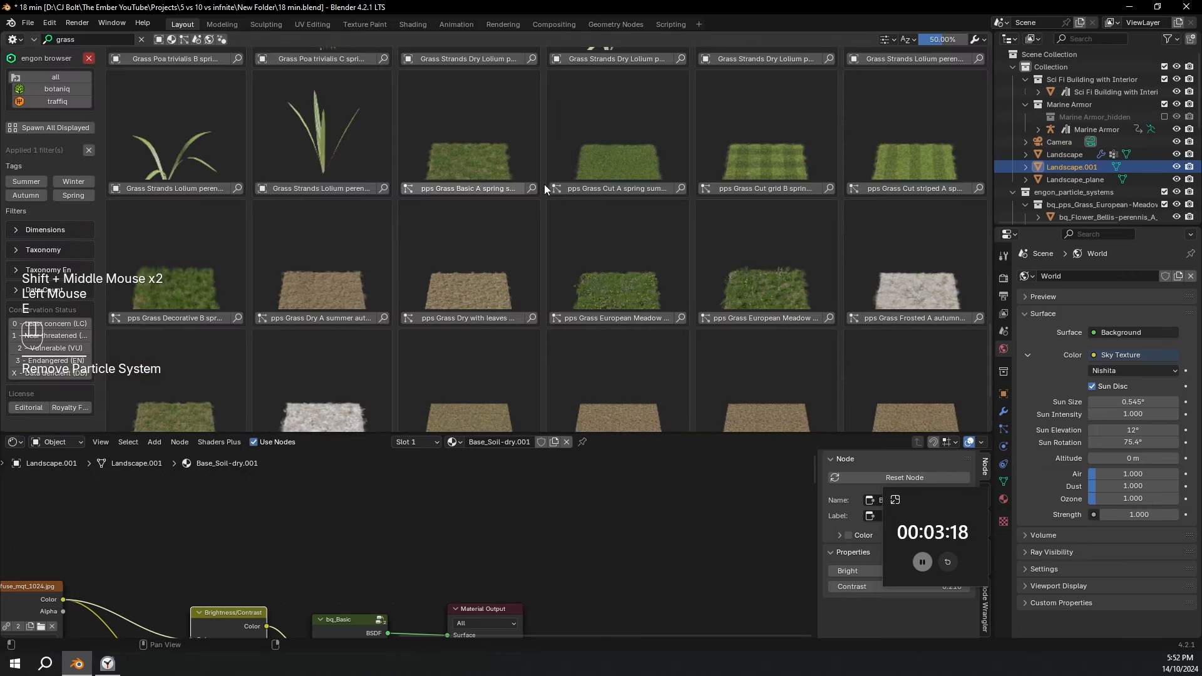
Scatter the "pps Grass With flowers B" asset over the background mountain from the asset browser.
scroll(677, 279, "down", 2)
left_click(333, 422)
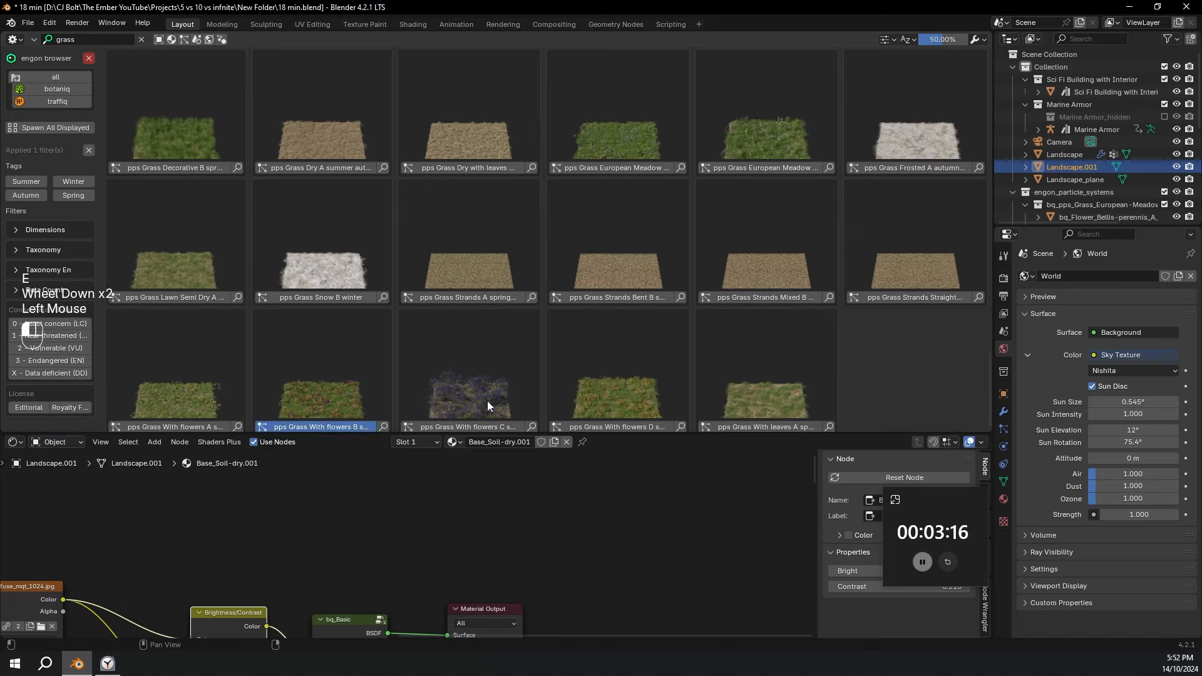
key("e")
Set the mountain's flower-grass scatter to a number of 90023 and hide it in the viewport.
middle_click_drag(626, 283, 572, 204, "shift")
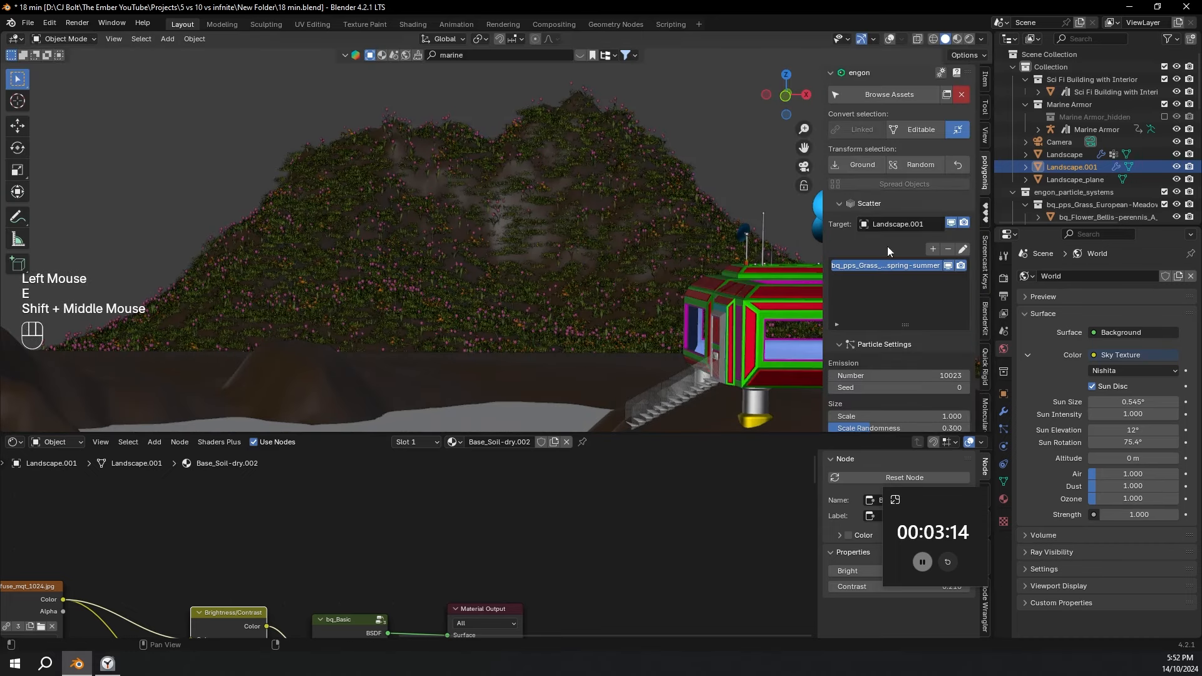
scroll(710, 125, "down", 4)
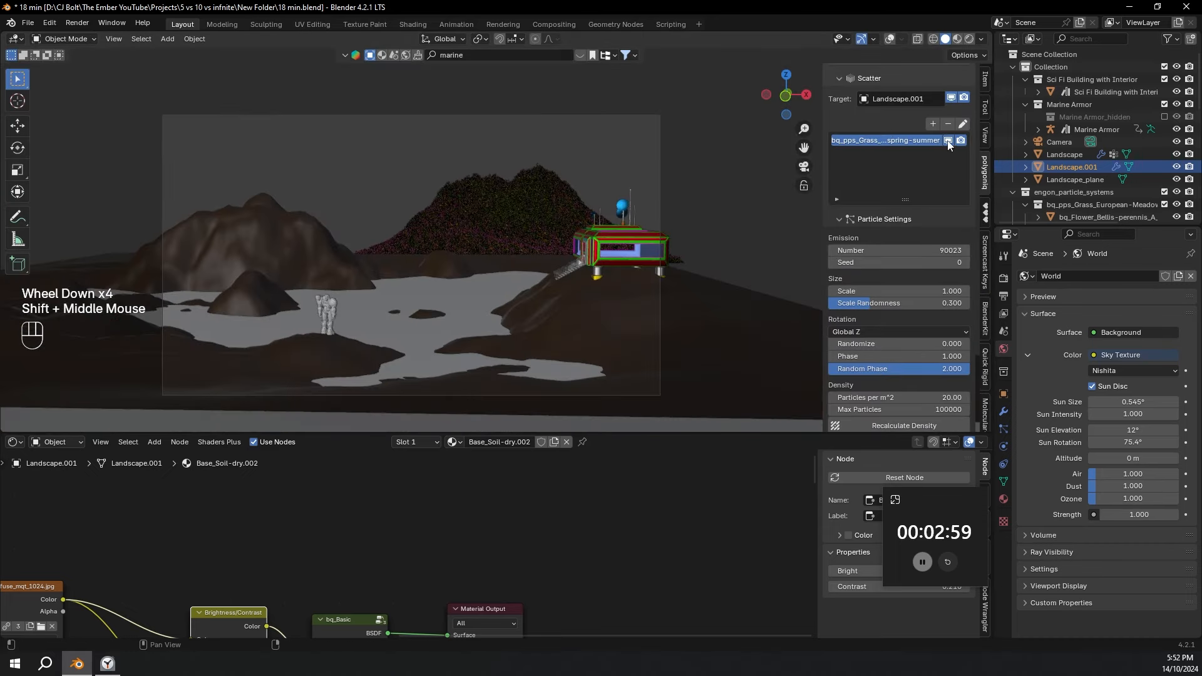
left_click(948, 141)
Sample the camera's depth of field focus distance from the armored marine.
mouse_move(551, 194)
middle_mouse_down("shift")
mouse_move(494, 189)
mouse_move(563, 185)
middle_mouse_up("shift")
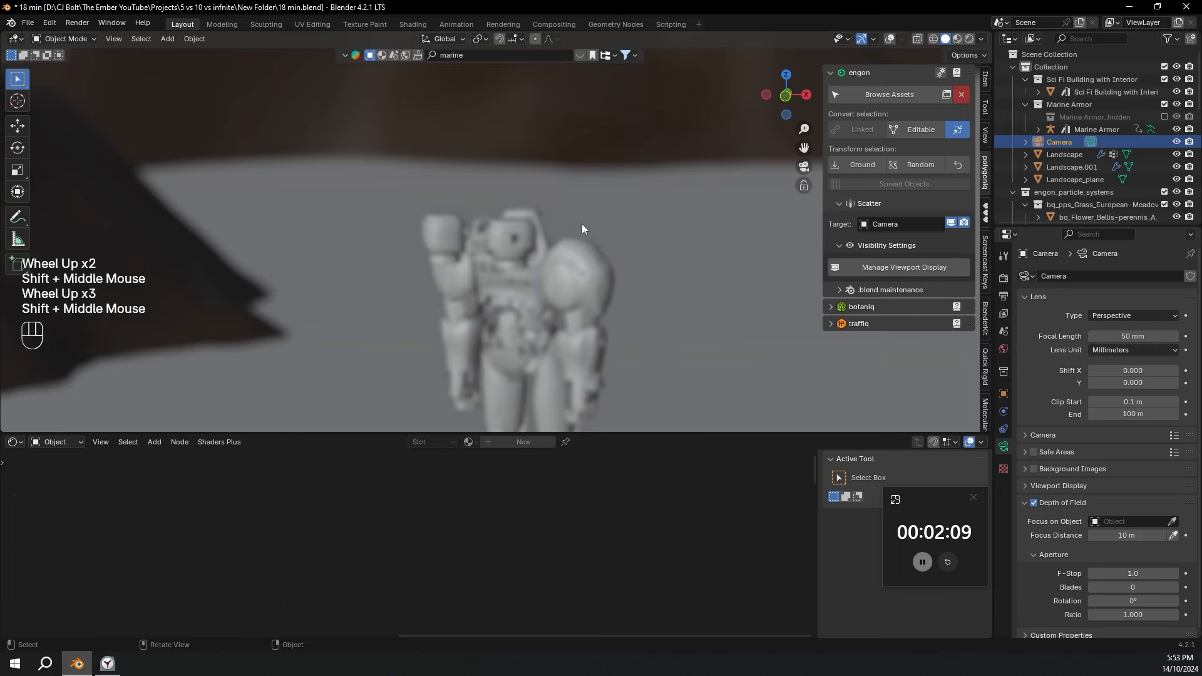
scroll(581, 224, "up", 2)
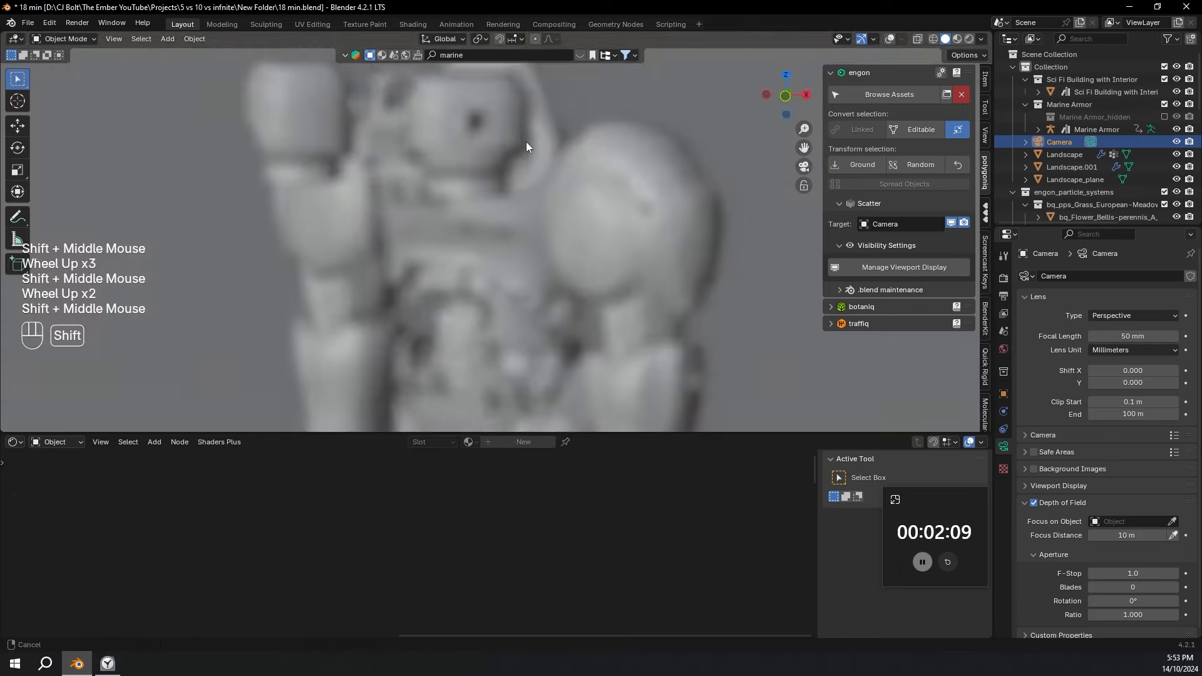
middle_click_drag(526, 142, 533, 164, "shift")
left_click(1170, 522)
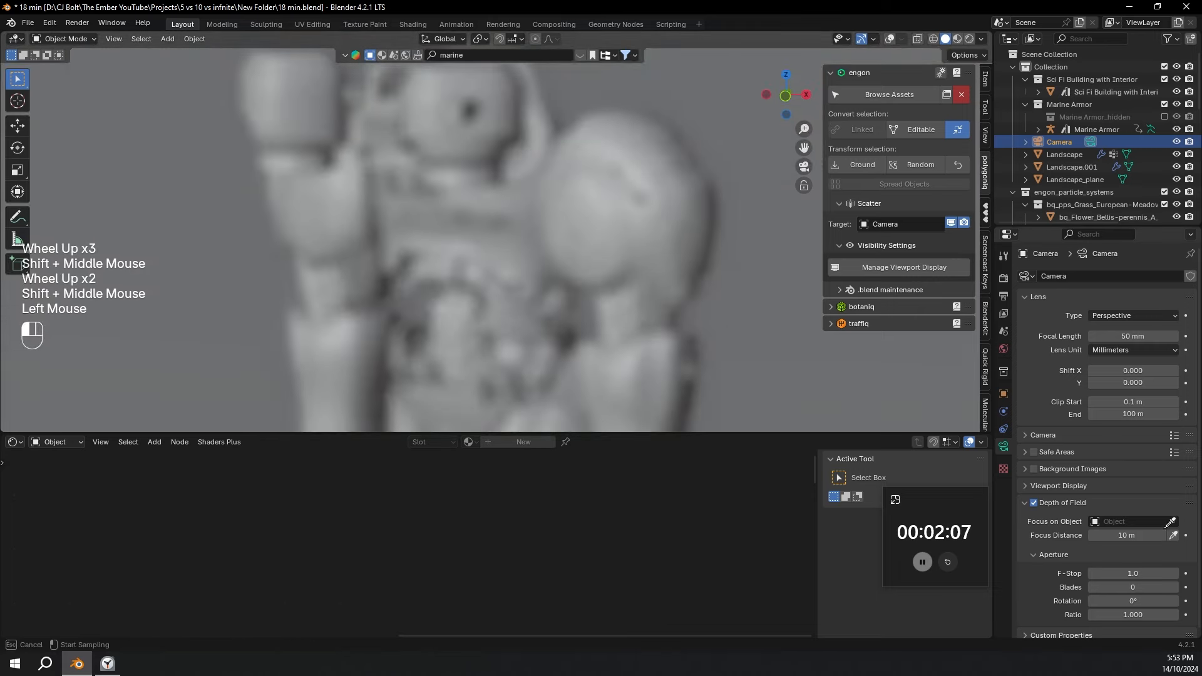
left_click(611, 177)
Set the camera's depth of field focus distance to 15 m.
middle_click_drag(718, 269, 394, 284, "shift")
scroll(545, 283, "down", 4)
scroll(467, 303, "down", 1, "shift")
scroll(490, 310, "down", 2)
middle_click_drag(491, 309, 476, 322, "shift")
scroll(570, 285, "up", 2)
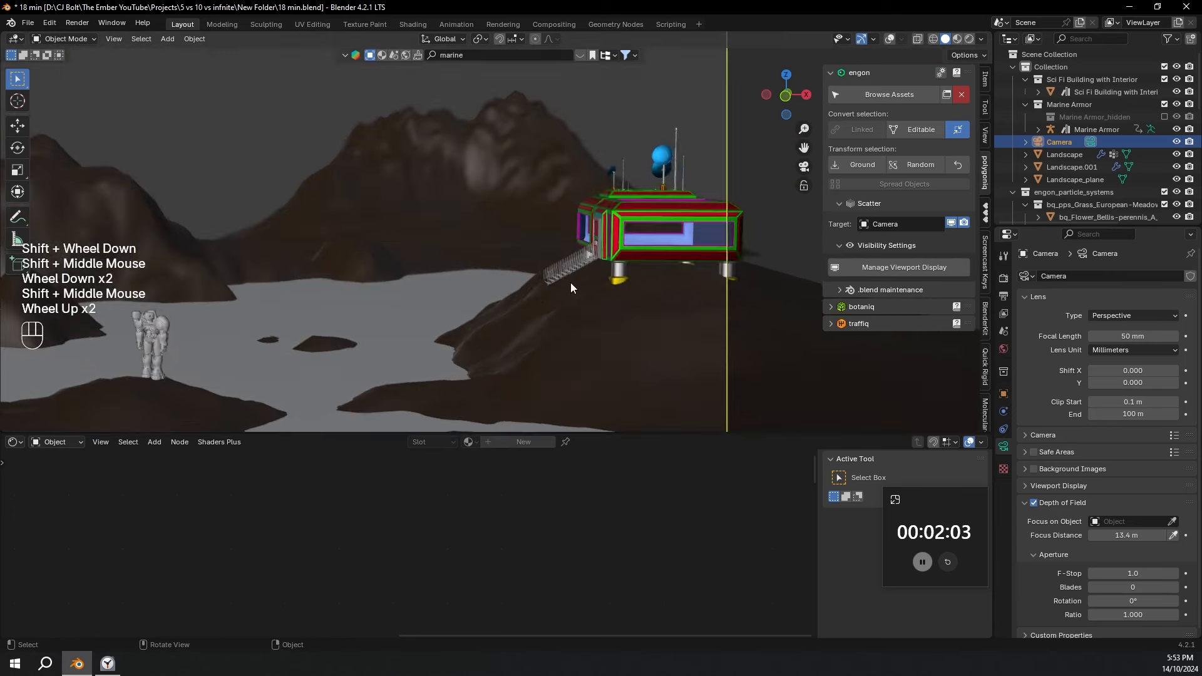
middle_click_drag(571, 284, 551, 261, "shift")
left_click(1106, 537)
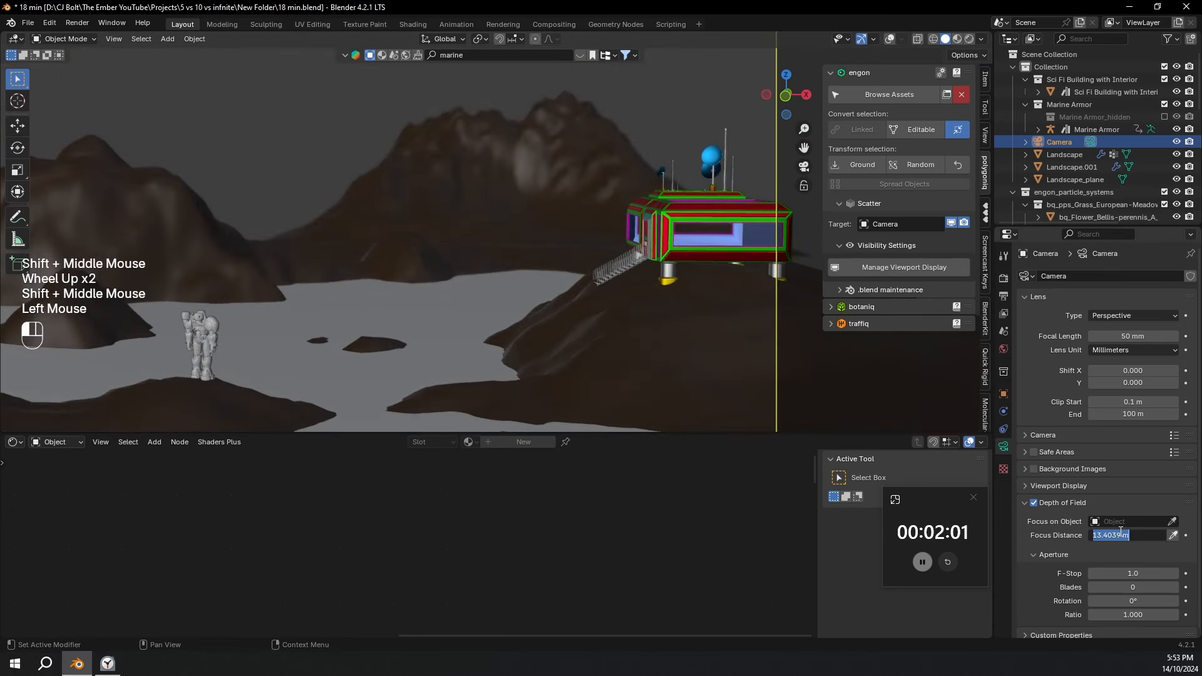
middle_click_drag(450, 238, 582, 225, "shift")
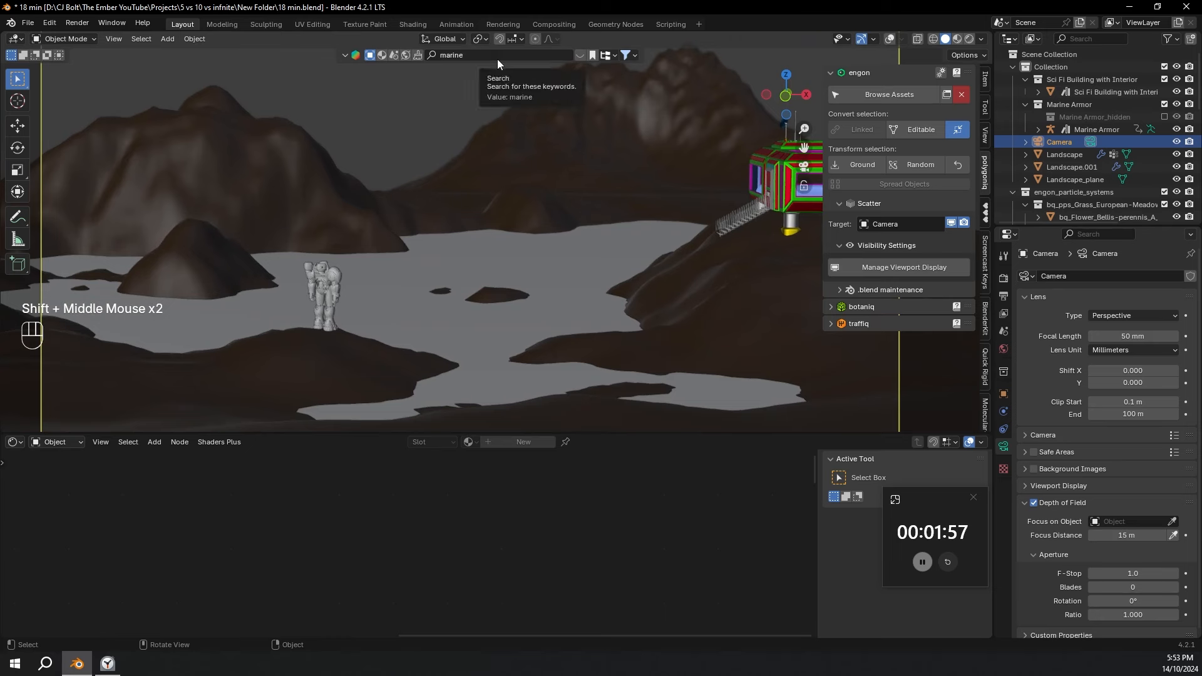
Search BlenderKit models for "space ship", download the Heavy Space Cruise Ship and close the results.
left_click(497, 57)
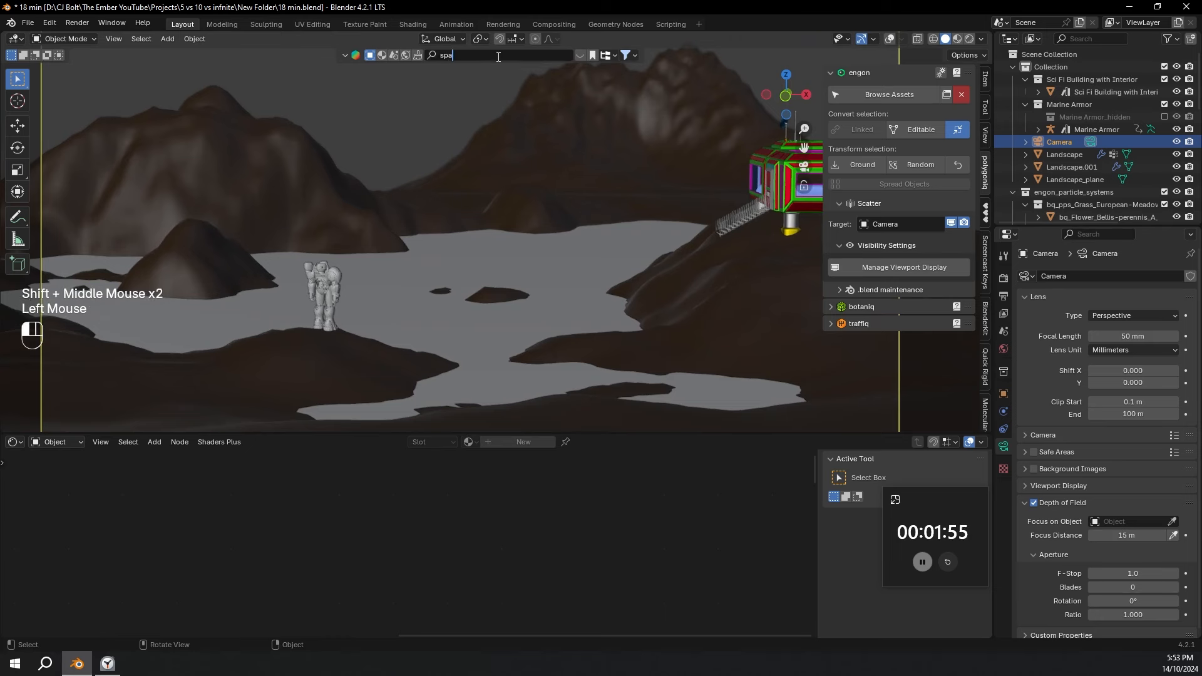
type("ce")
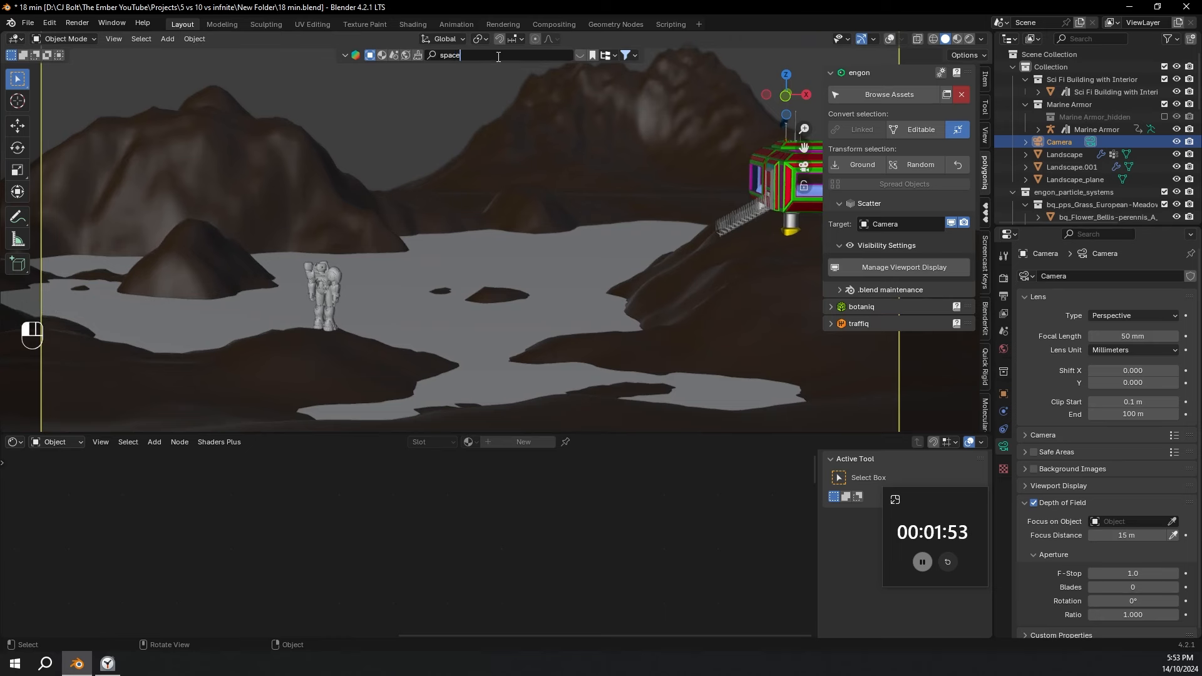
type(" ship")
key("Return")
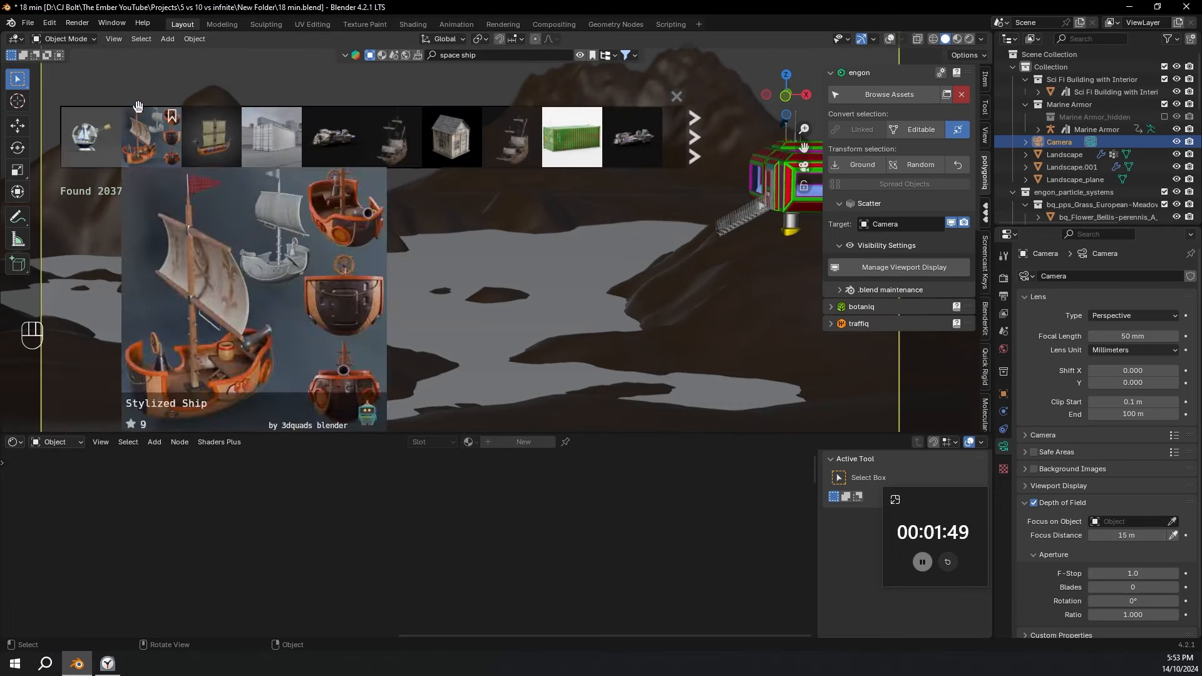
left_click(325, 132)
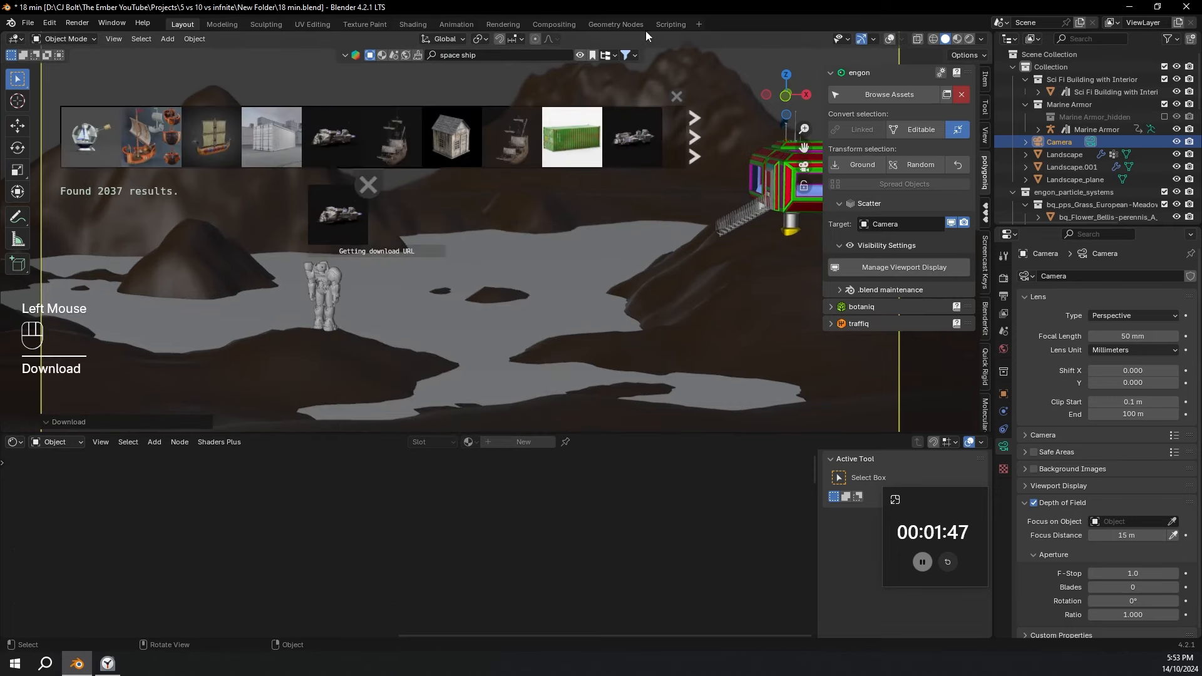
left_click(678, 96)
Select the imported spaceship's main body outside the camera view and turn on the viewport overlays.
scroll(517, 170, "down", 3)
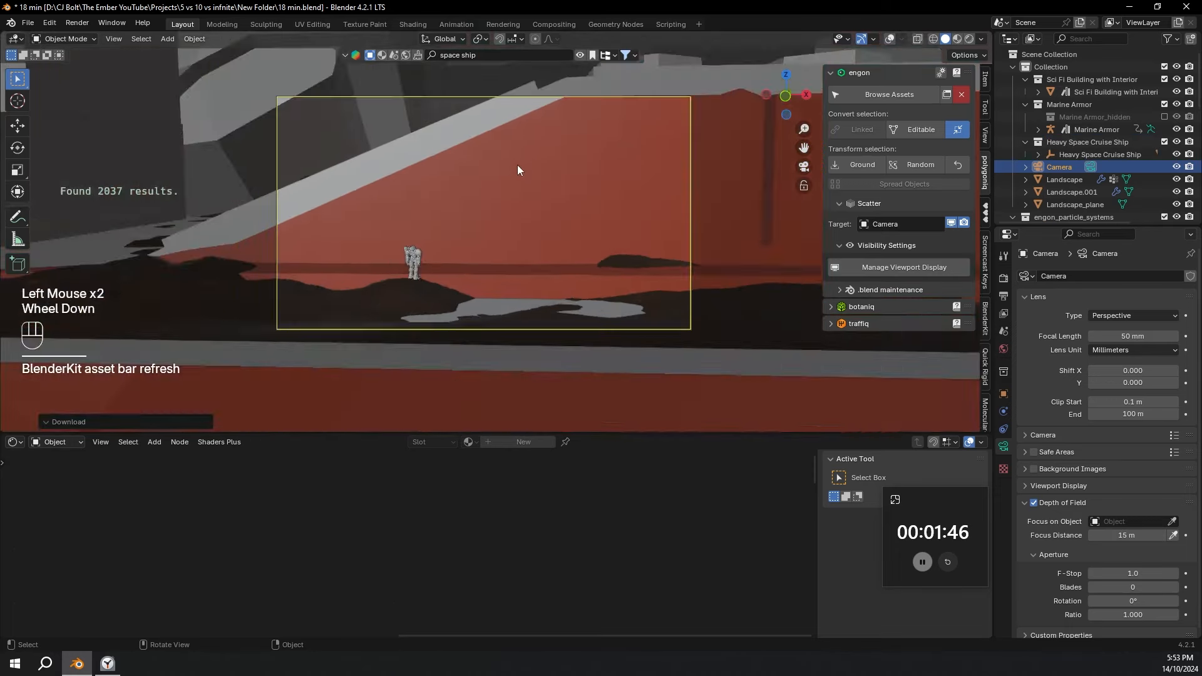
scroll(517, 169, "down", 1)
middle_click_drag(517, 169, 730, 153)
scroll(482, 189, "down", 5)
left_click(653, 235)
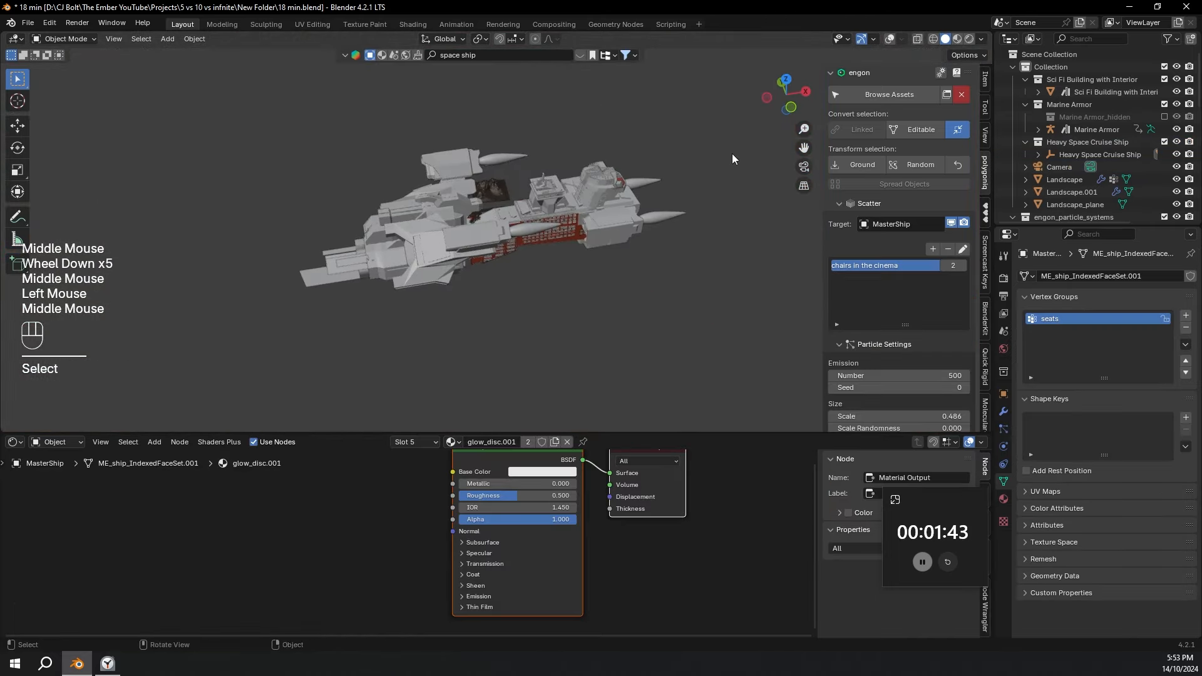
key("alt+z")
key("alt+z")
left_click(889, 39)
Select the spaceship's parent empty in the top view and scale the whole ship down.
middle_click_drag(777, 112, 735, 150)
left_click(787, 86)
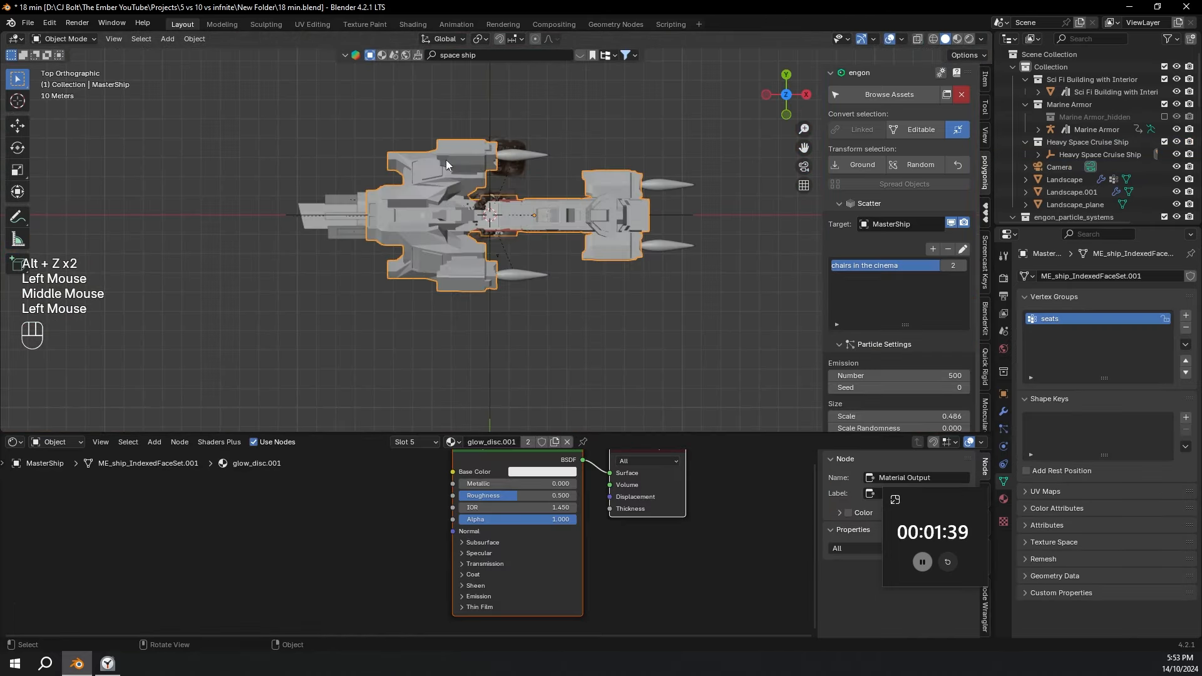
left_click(492, 97)
scroll(600, 140, "up", 3)
key("s")
left_click(538, 125)
Move the spaceship about 7.2 m in X, 0.5 m in Y and 1.4 m in Z, and adjust its scale for the camera.
key("KP_0")
key("g")
key("z")
left_click(787, 94)
scroll(486, 153, "down", 3)
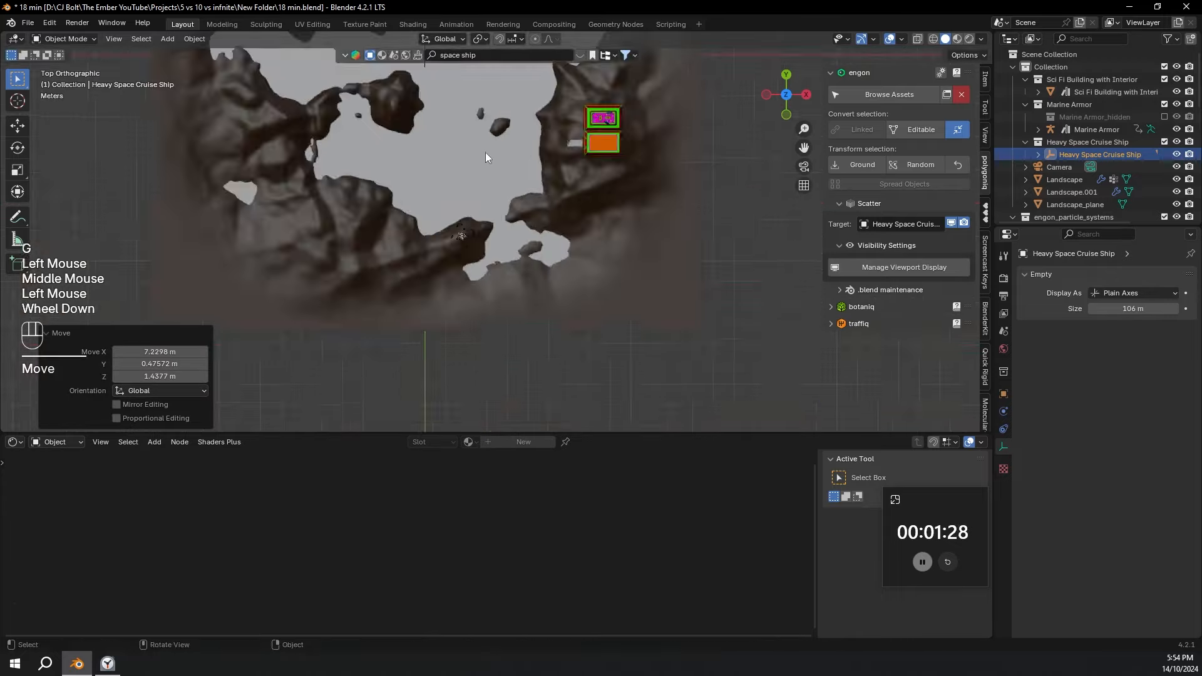
key("KP_0")
key("s")
scroll(617, 254, "up", 4)
Select the exhaust cones behind the spaceship's engines and delete them.
left_click(416, 350)
left_click(472, 302, "shift")
middle_click_drag(472, 302, 519, 263)
key("ctrl+z")
left_click(511, 274, "shift")
key("x")
key("Delete")
Position the spaceship in the sky above the nearer mountain as seen through the camera.
key("KP_0")
key("g")
left_click(469, 100)
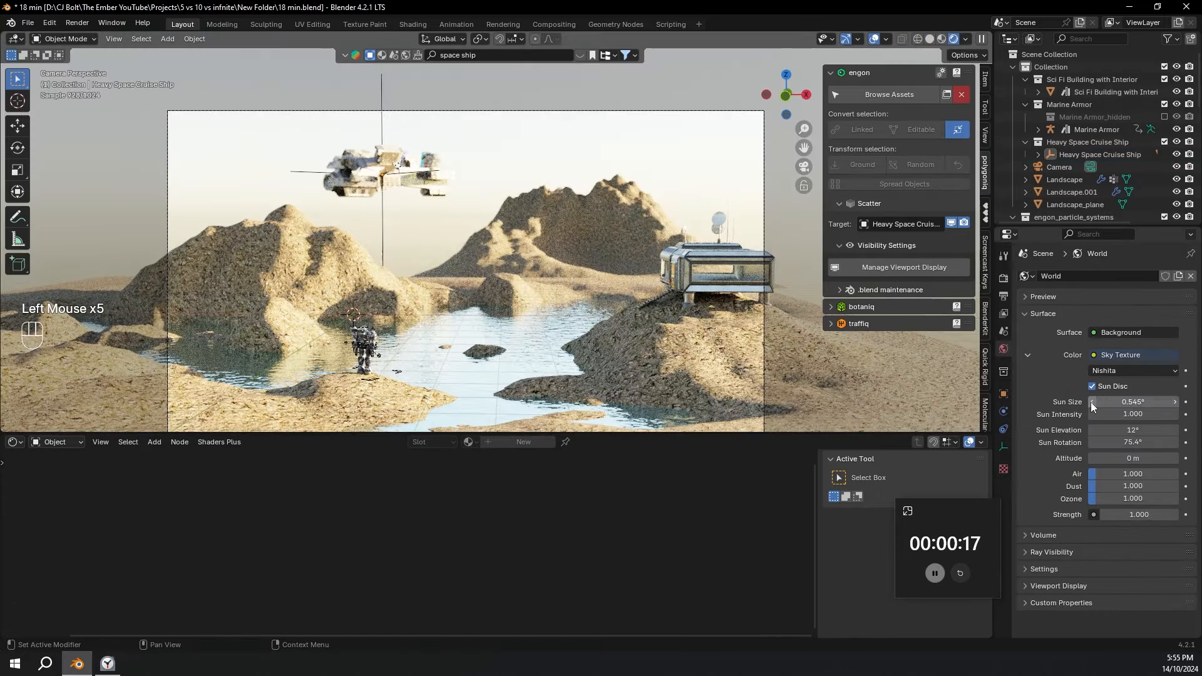
Set the world sky texture's sun rotation to 80°.
left_click(1137, 440)
left_click(1136, 441)
type("8")
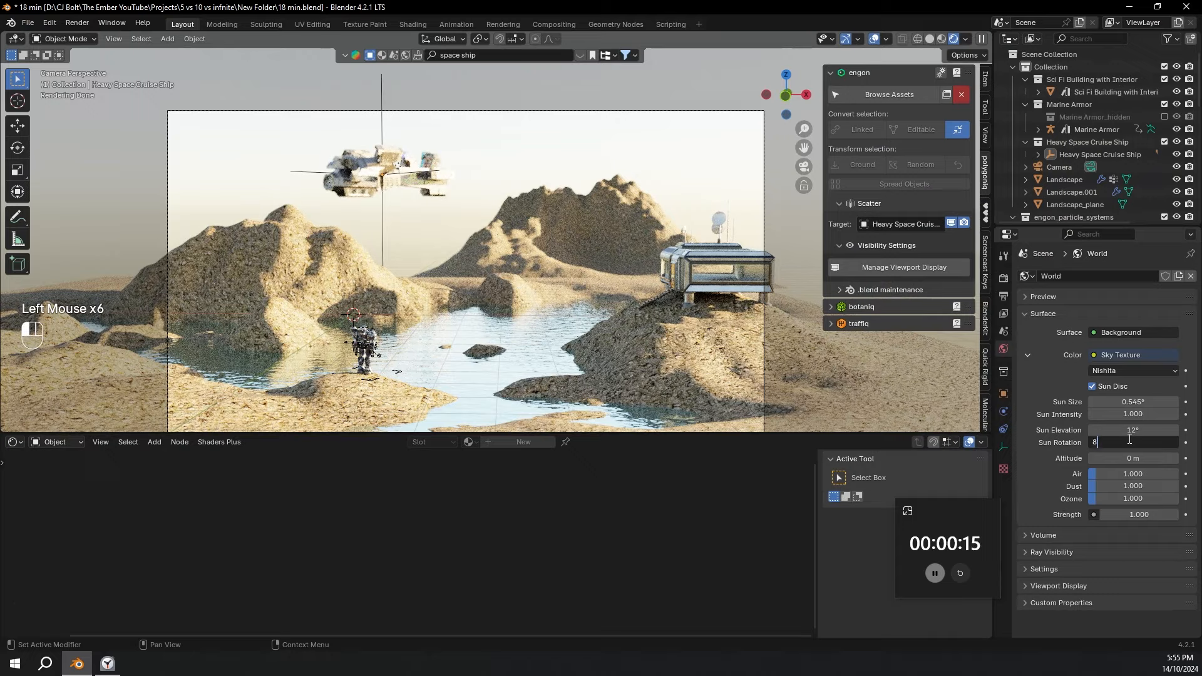
type("0")
key("Return")
Try a sun elevation of 13°, settle on 11° and save the file.
left_click(1138, 432)
type("13")
key("Return")
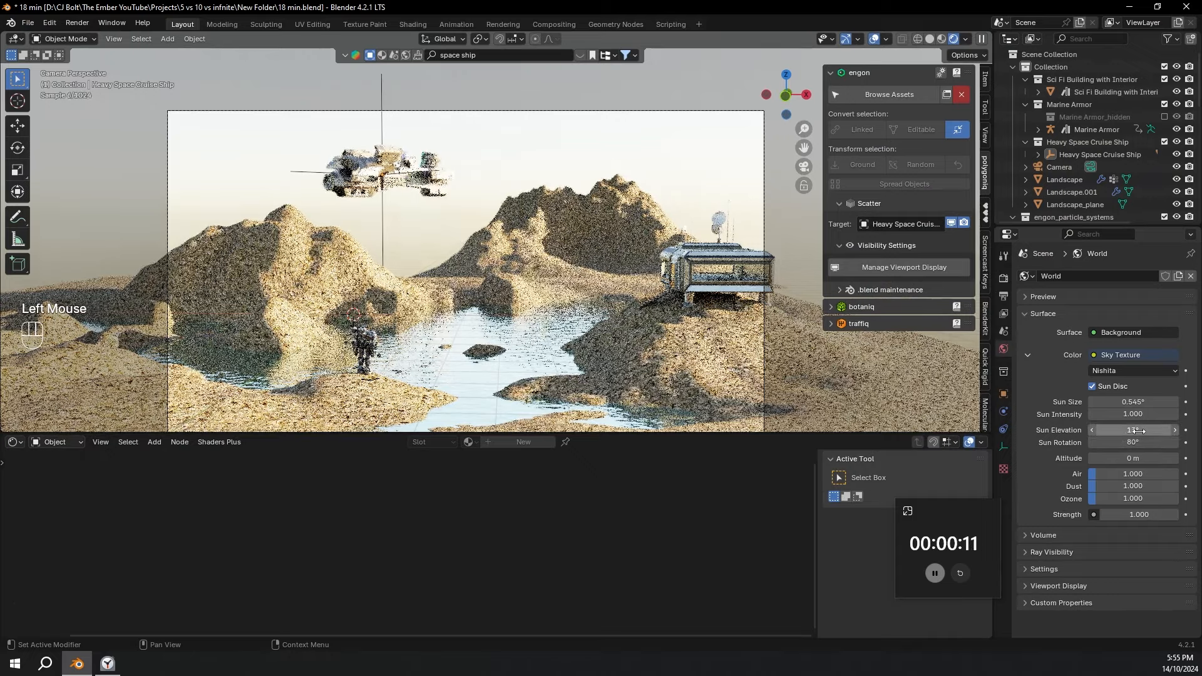
left_click(1135, 432)
type("11")
key("Return")
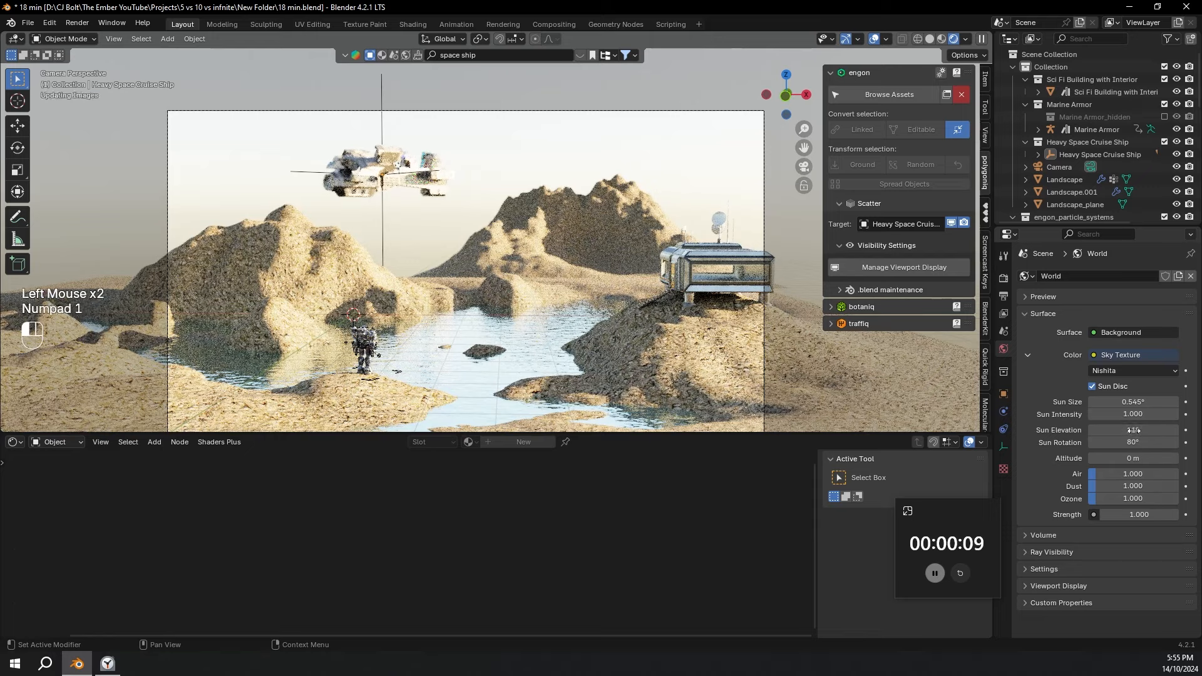
left_click(593, 249)
key("ctrl+s")
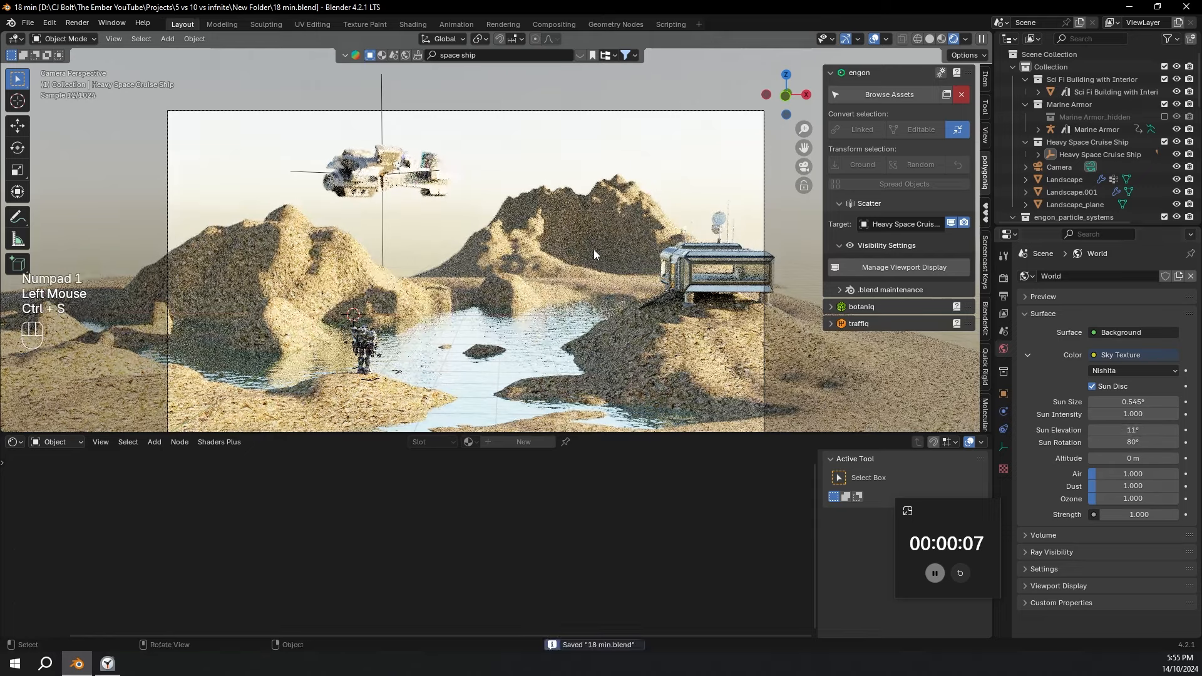
Rotate the Heavy Space Cruise Ship empty about 9.68° around the global Z axis.
left_click(403, 141)
key("r")
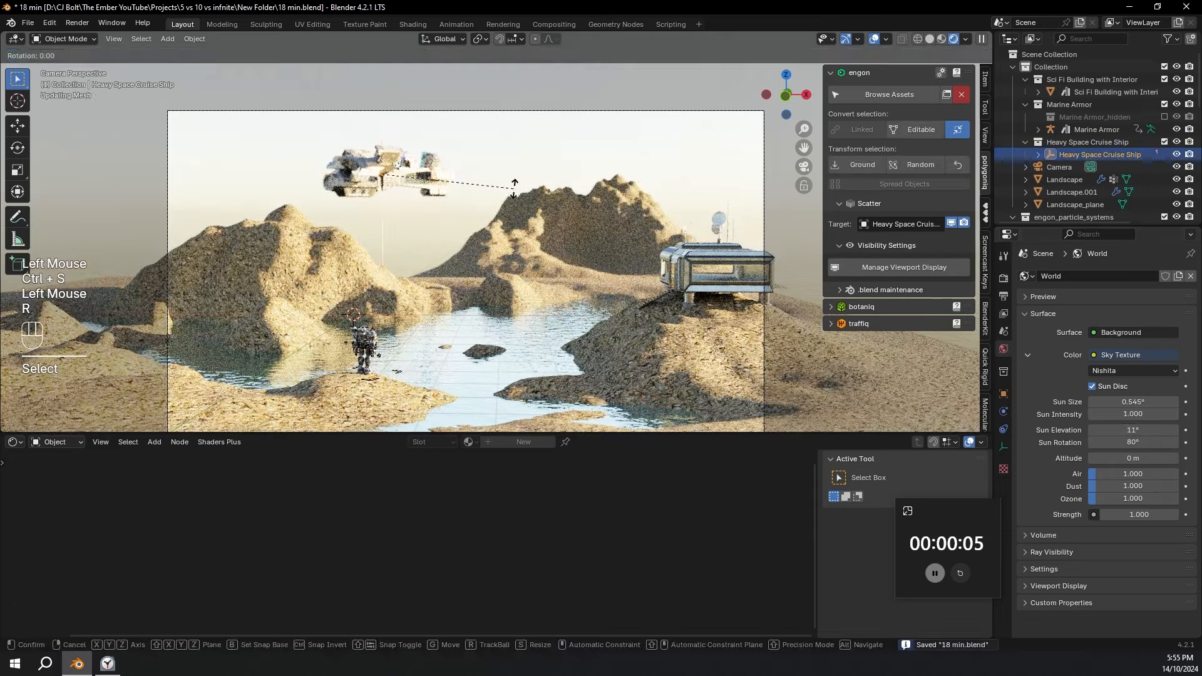
key("z")
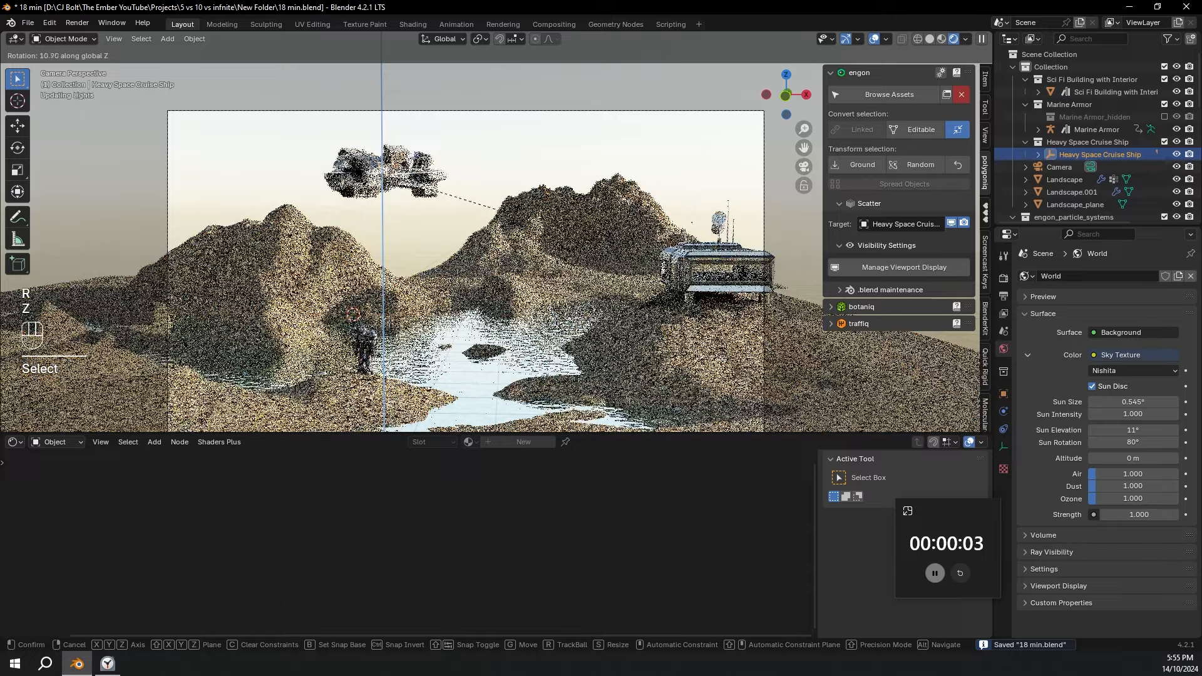
left_click(532, 224)
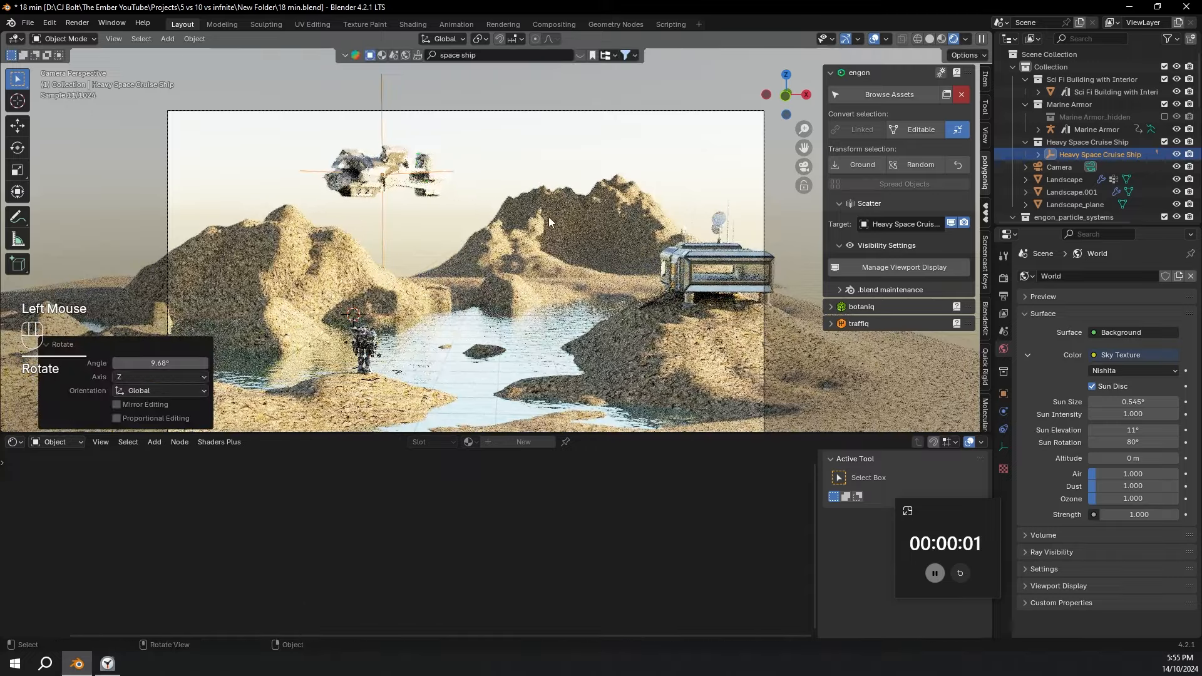
Close the countdown timer and render the scene as a still image.
left_click_drag(951, 508, 626, 280)
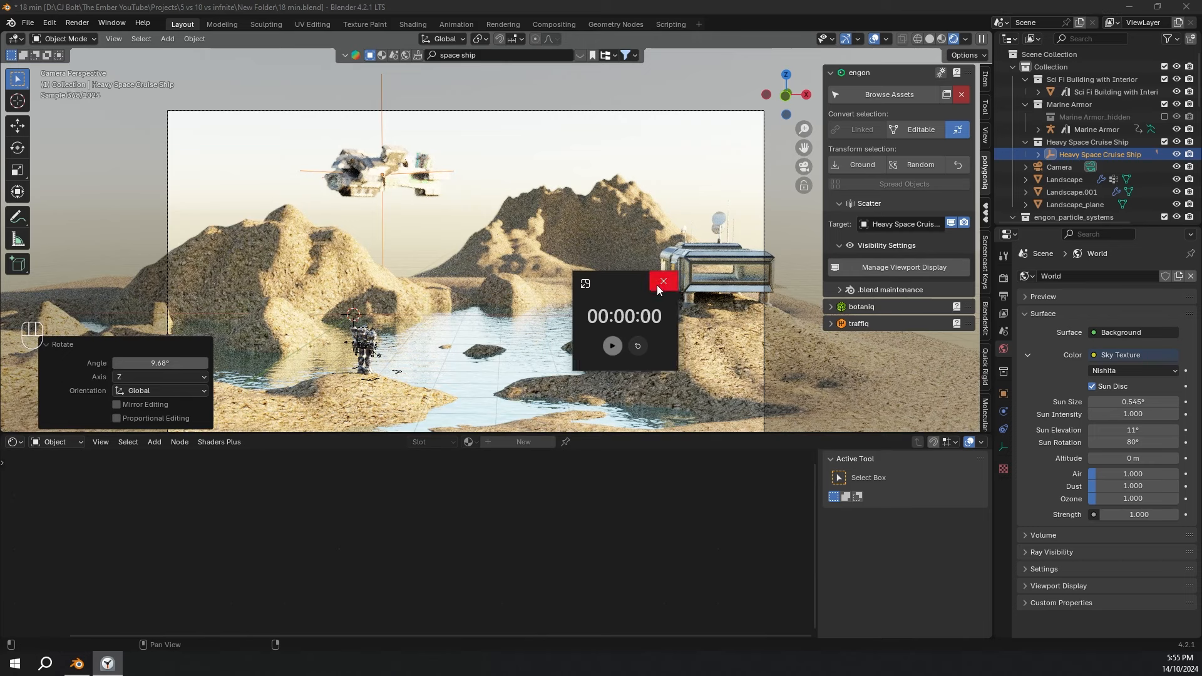
left_click(663, 283)
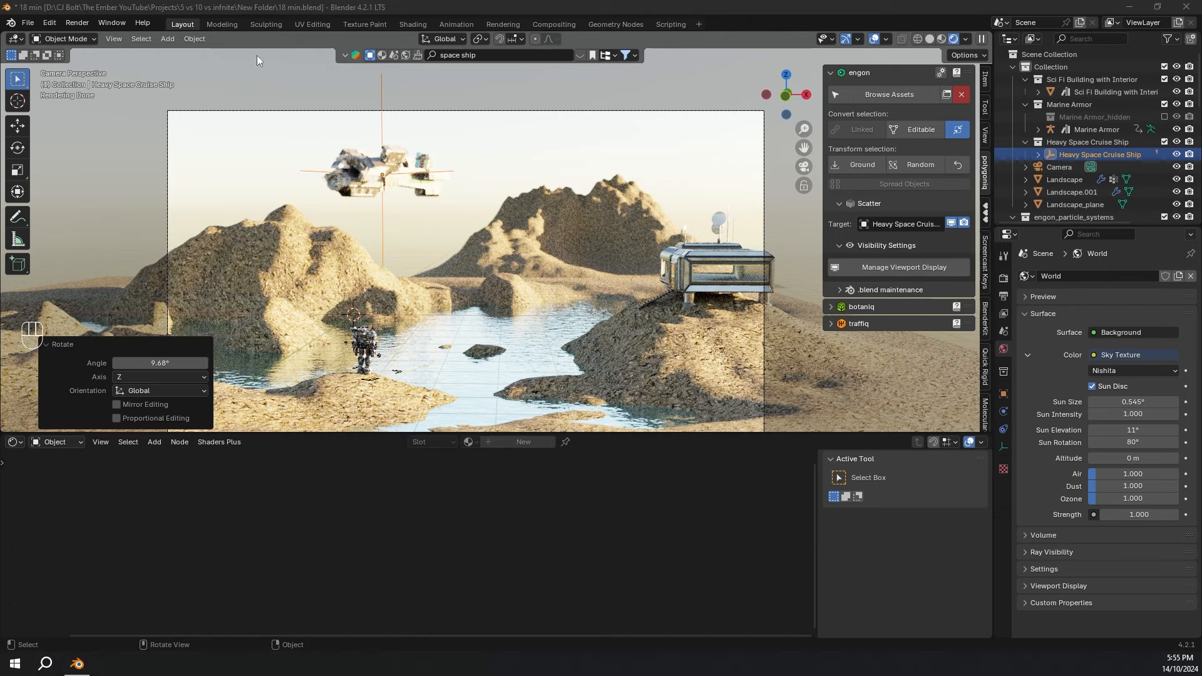
left_click(77, 25)
left_click(104, 37)
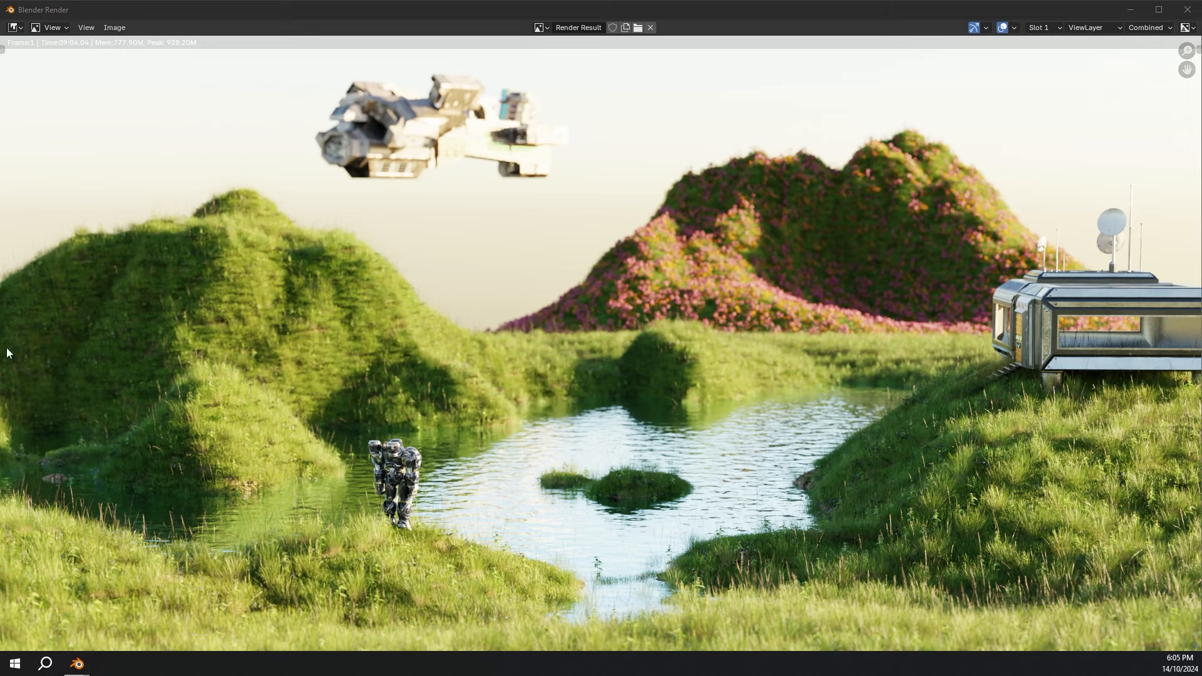
Examine the finished render, from the sci-fi building up close to the full composition.
middle_click_drag(1053, 381, 1044, 382)
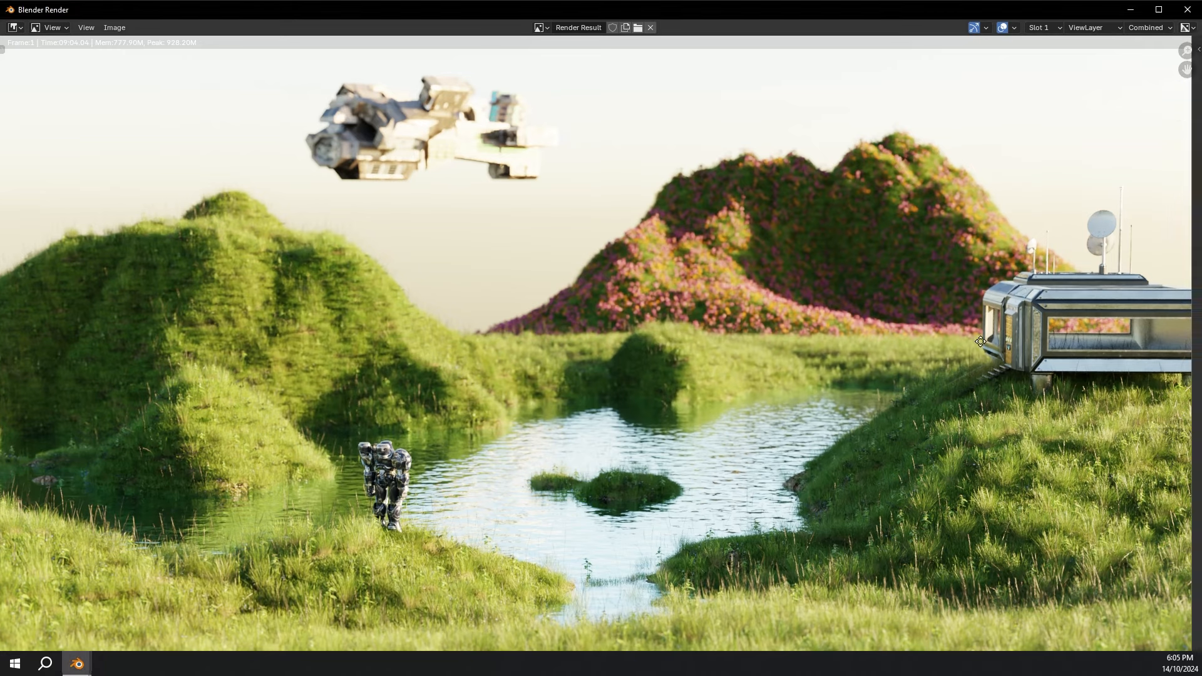
scroll(784, 338, "up", 4)
middle_click_drag(858, 353, 51, 346)
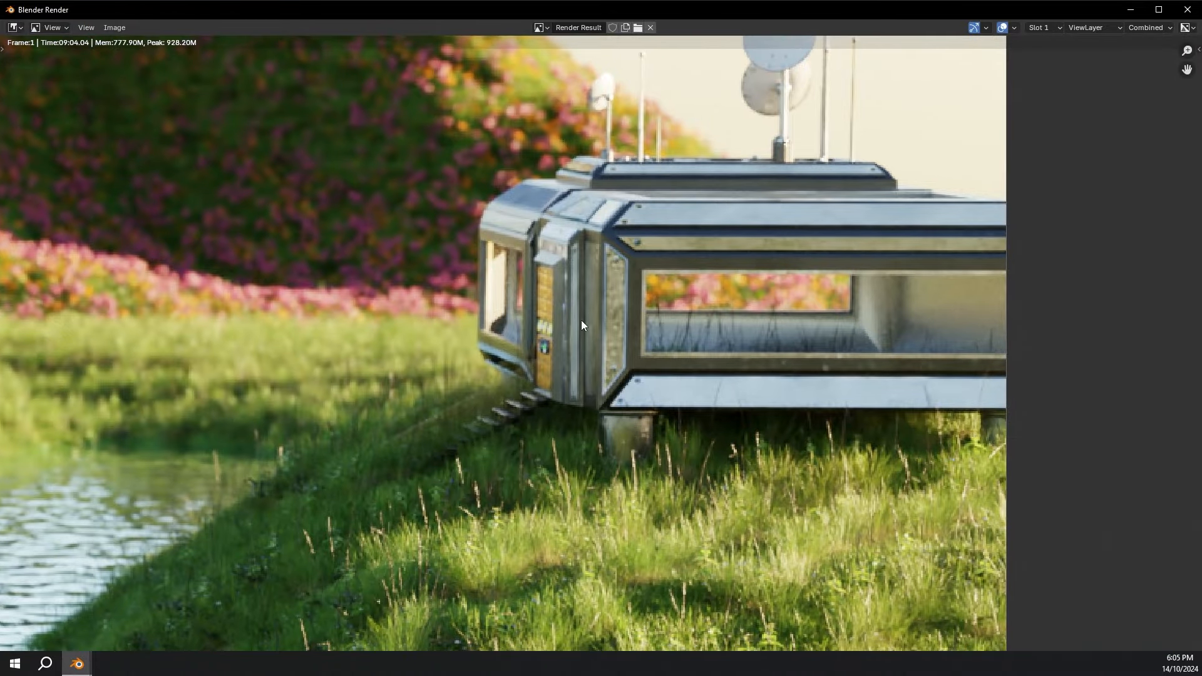
scroll(582, 321, "down", 4)
middle_click_drag(605, 347, 745, 340)
middle_click_drag(388, 386, 491, 371)
scroll(491, 371, "down", 2)
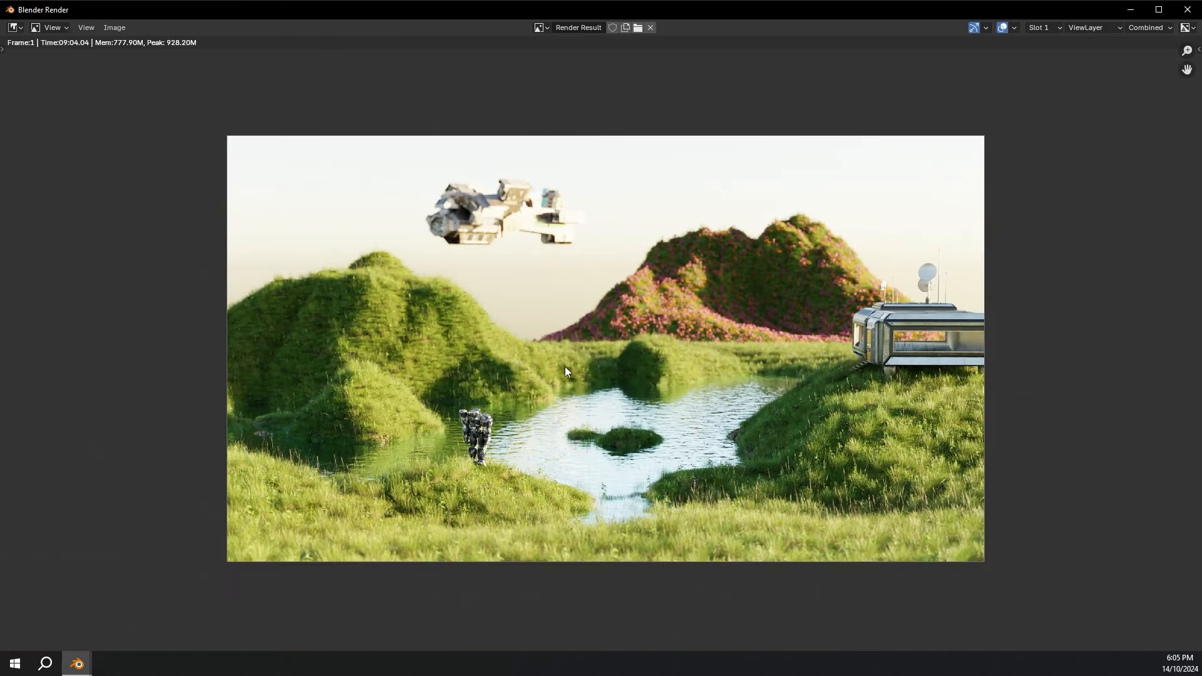
scroll(564, 366, "up", 1)
middle_click_drag(565, 366, 558, 353)
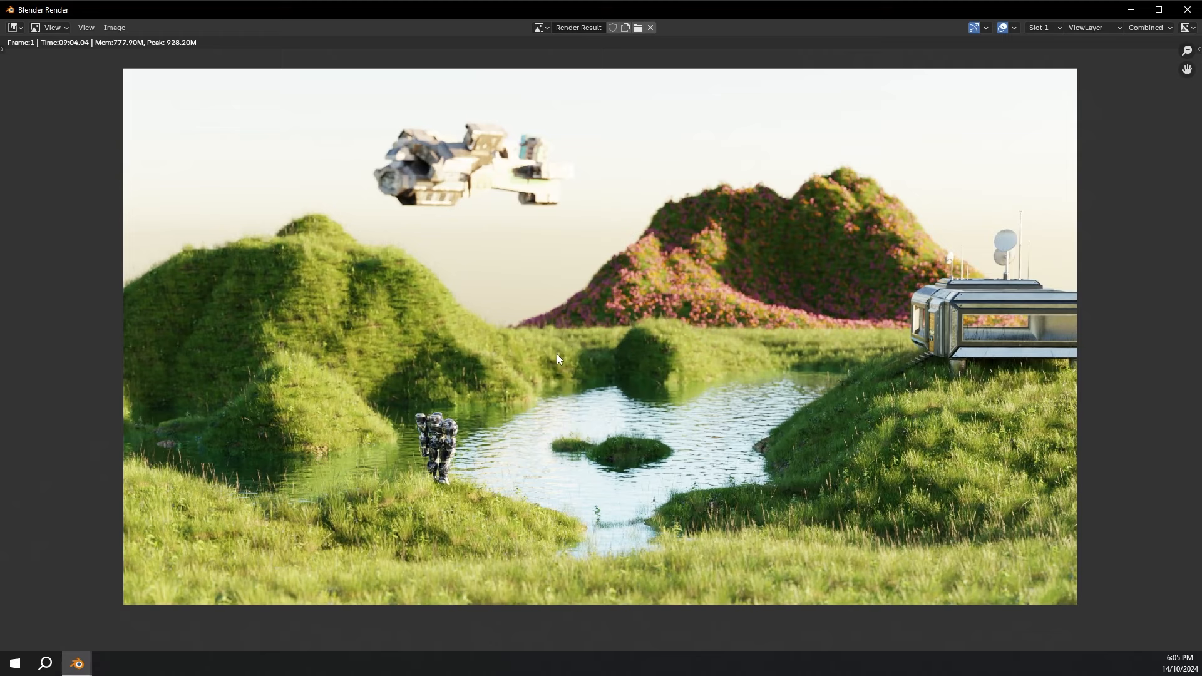